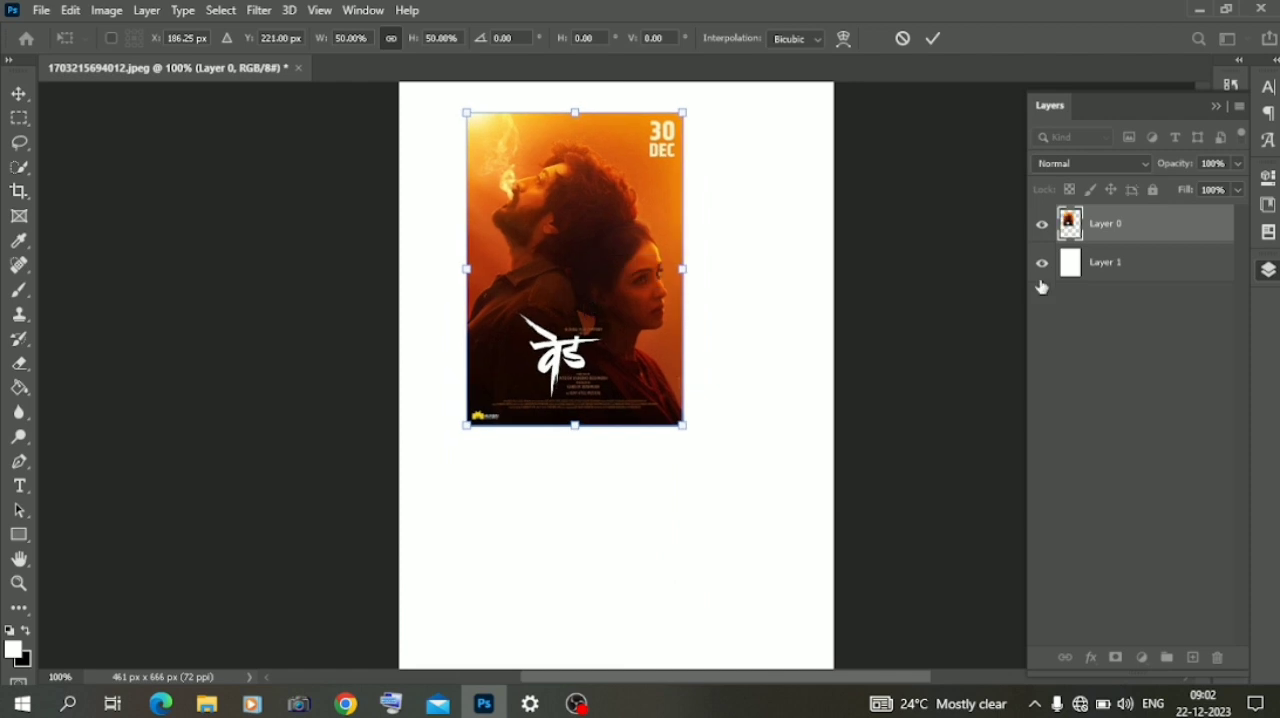
# - Lock the white Layer 1 and add a new empty layer between it and the poster layer
pyautogui.click(1165, 266)
pyautogui.click(1151, 191)
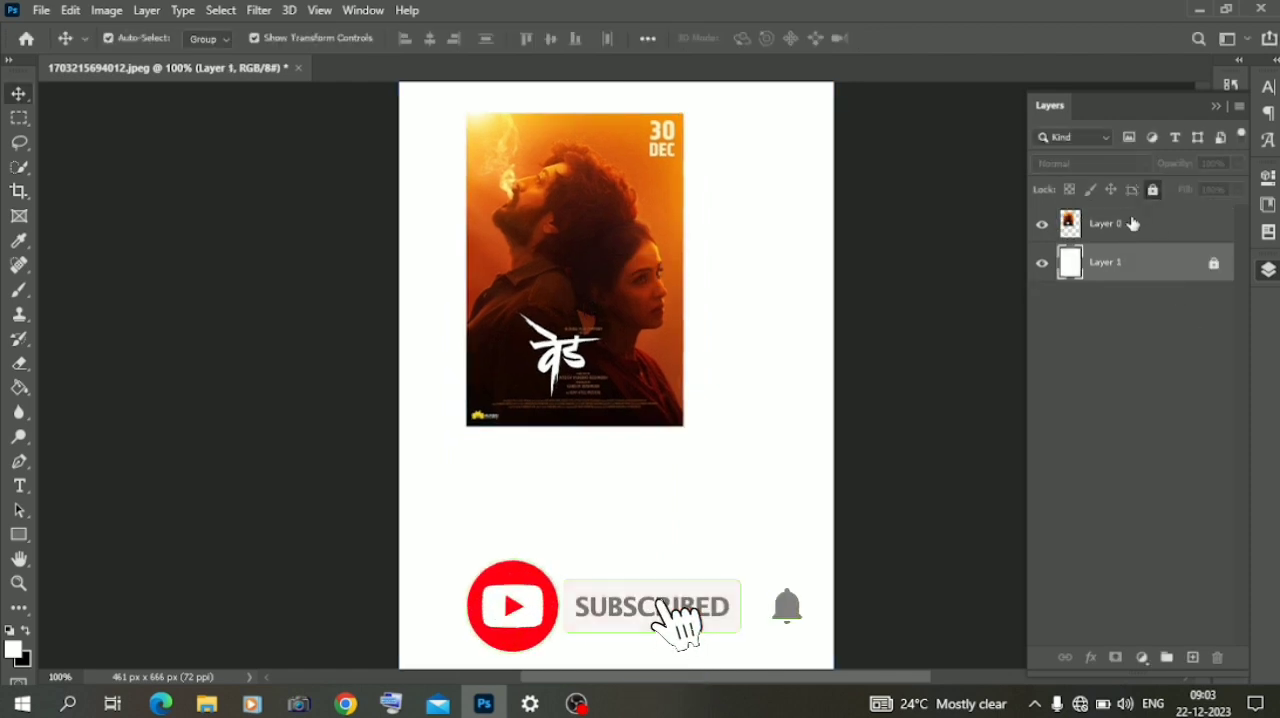
pyautogui.click(1131, 222)
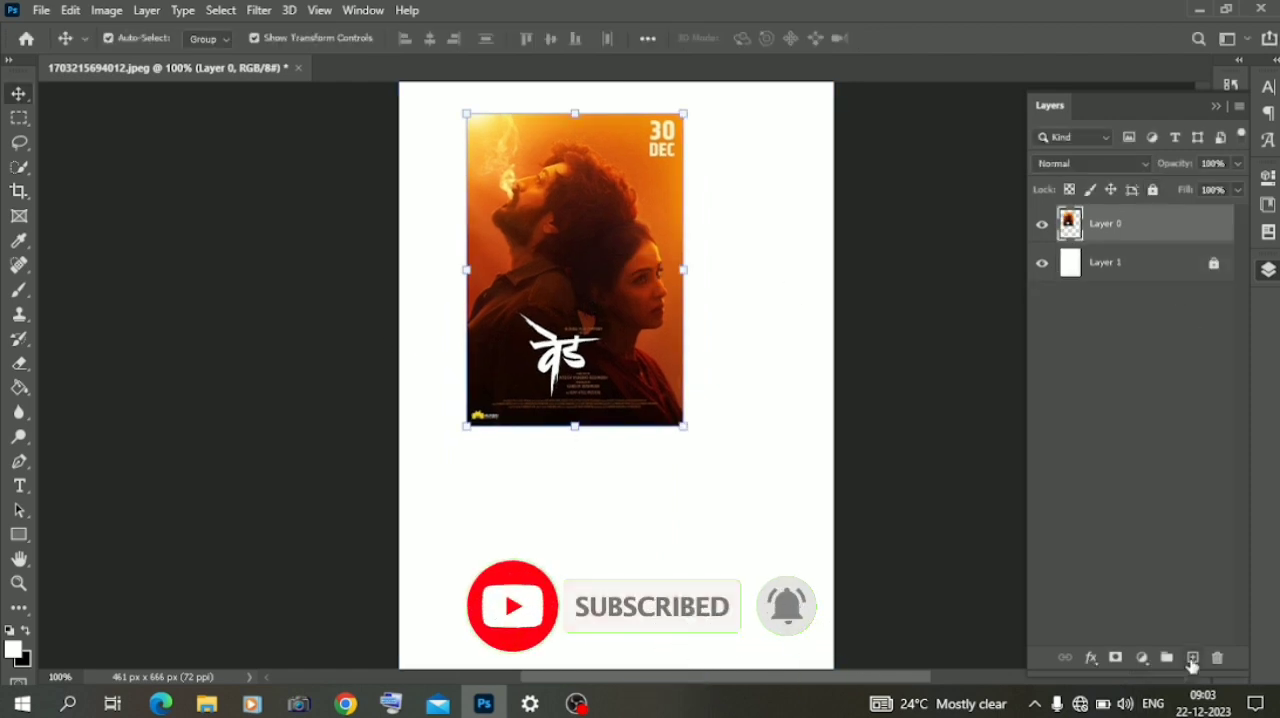
pyautogui.click(1192, 657)
pyautogui.moveTo(1120, 228); pyautogui.dragTo(1118, 278)
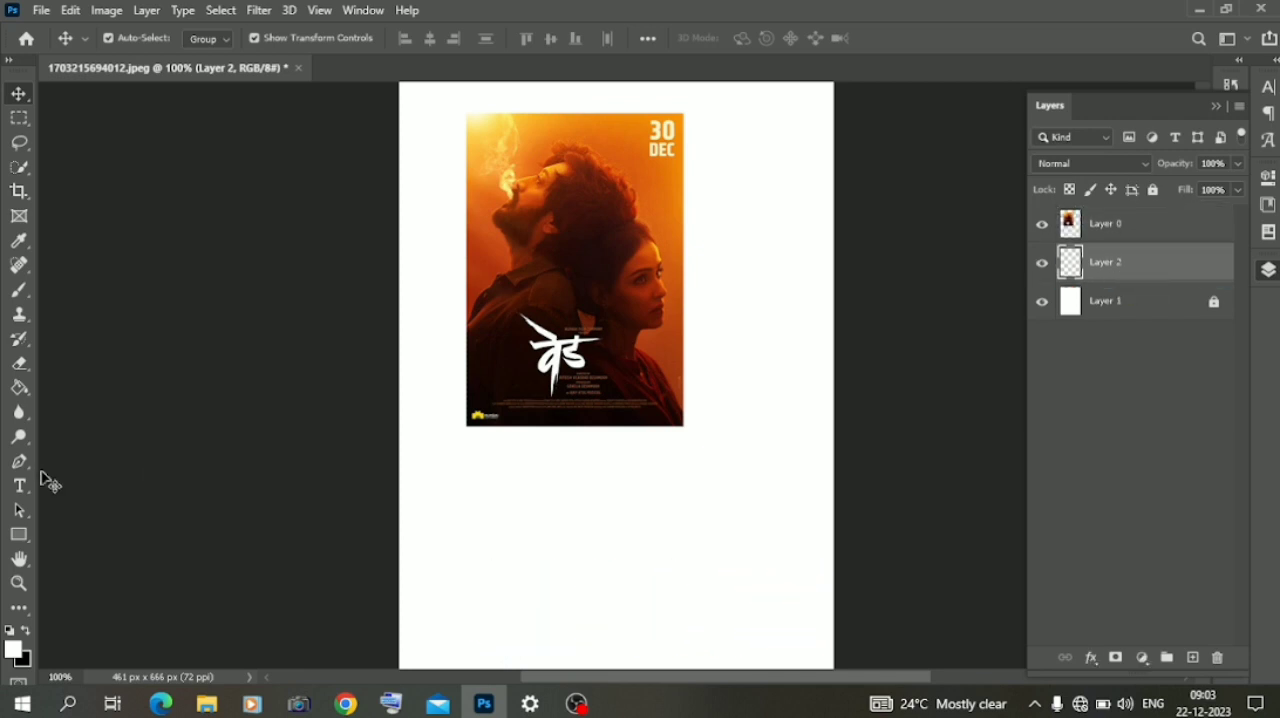
# - Choose the Gradient tool with the Orange_05 preset from the Oranges group
pyautogui.click(22, 400)
pyautogui.click(100, 384)
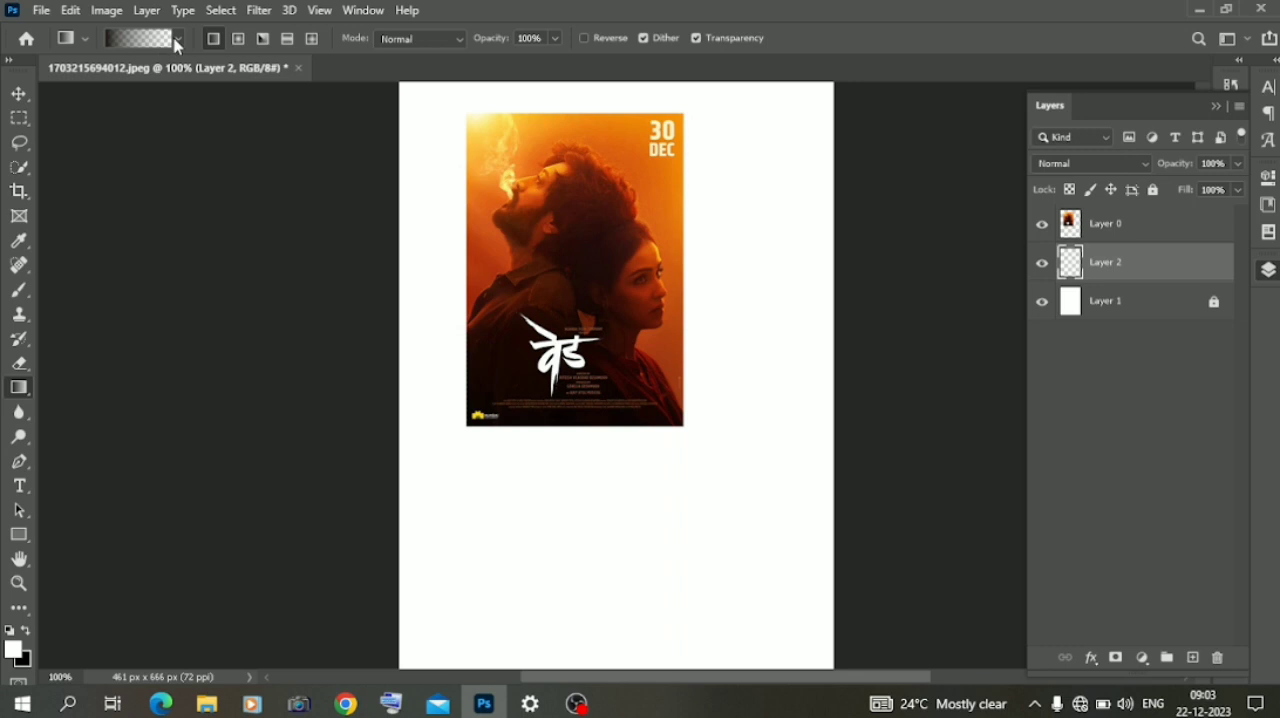
pyautogui.click(176, 40)
pyautogui.click(43, 102)
pyautogui.scroll(-5, 75, 118)
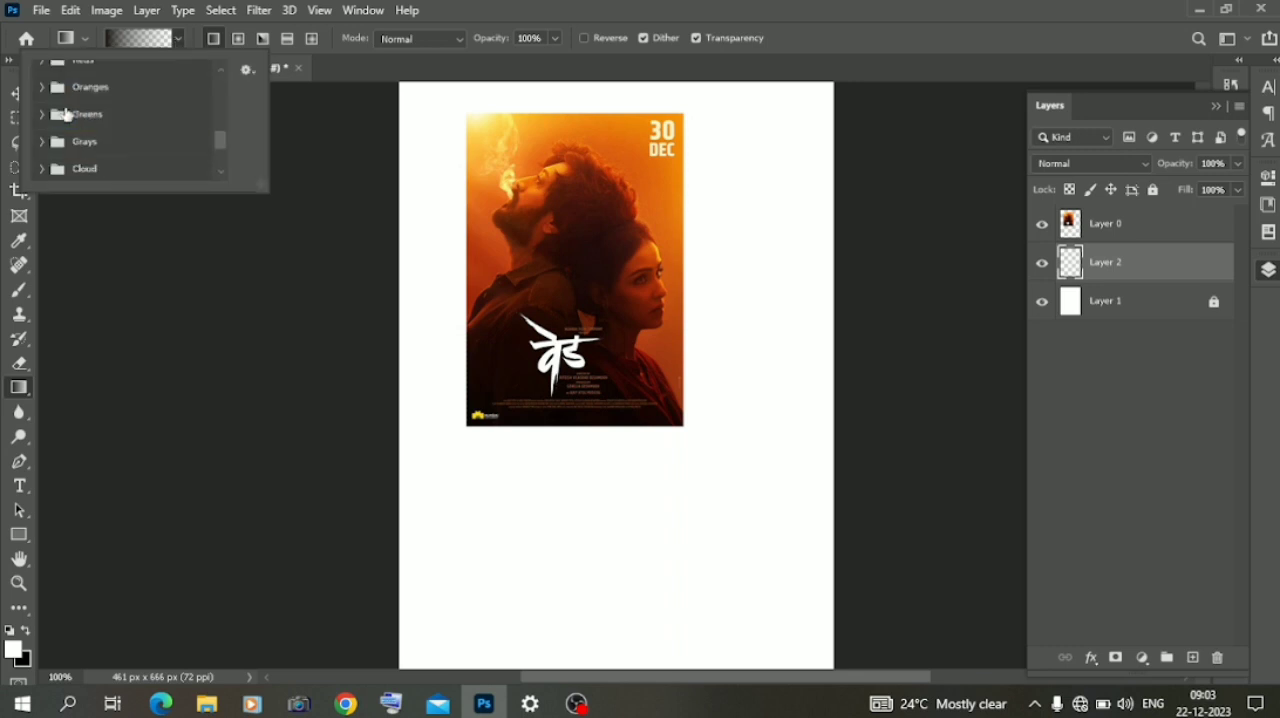
pyautogui.click(40, 87)
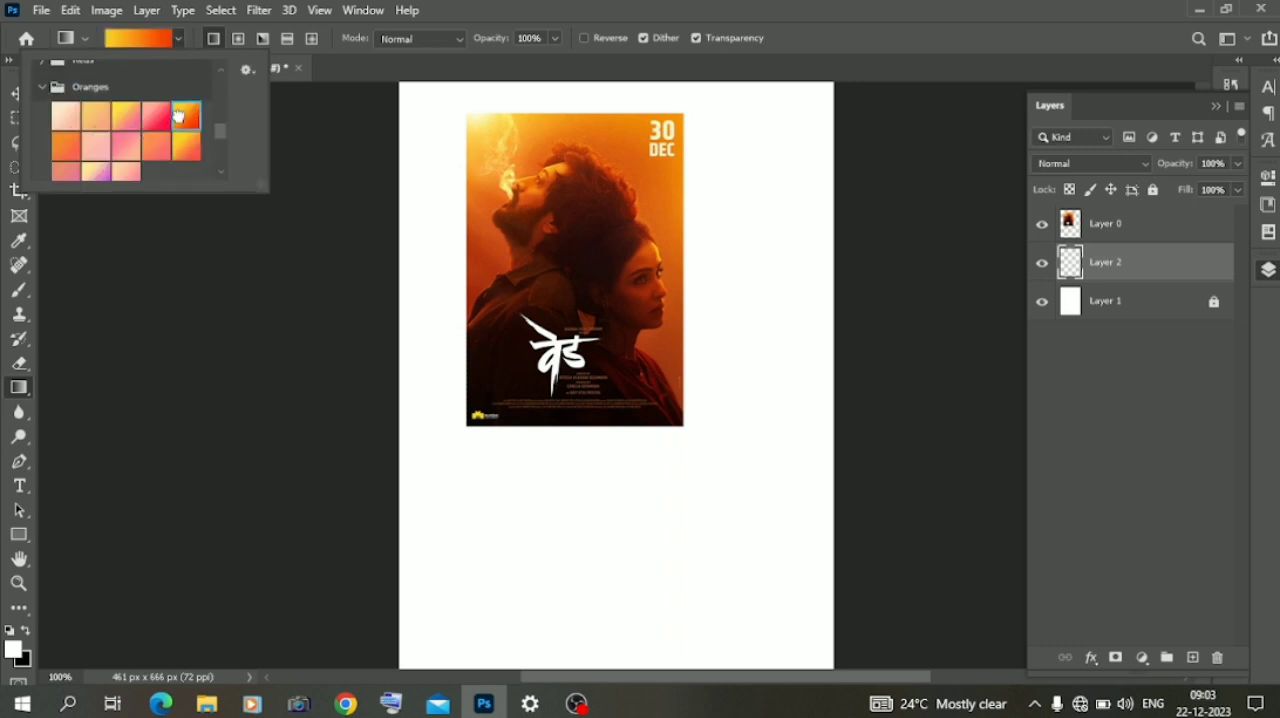
pyautogui.click(177, 39)
pyautogui.click(178, 40)
# - Set the gradient's end stop at location 100 to the orange #ea7c0a sampled from the poster's upper area
pyautogui.click(140, 38)
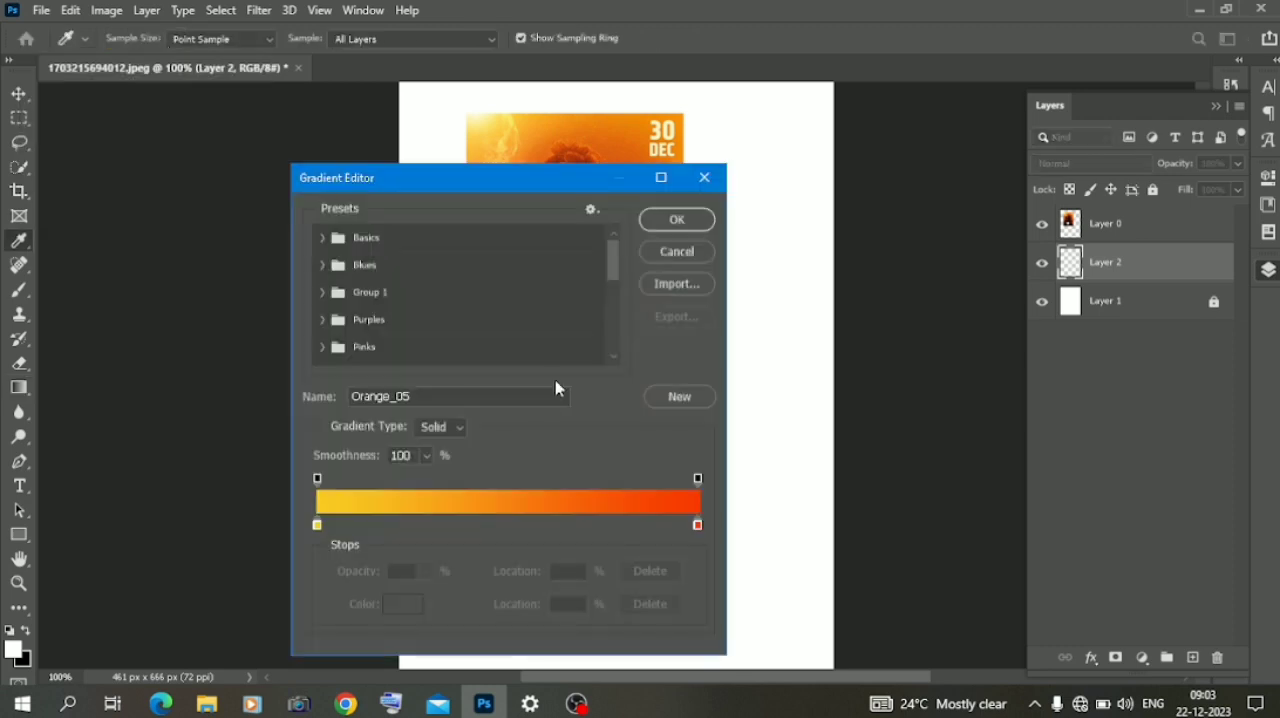
pyautogui.moveTo(490, 185); pyautogui.dragTo(838, 219)
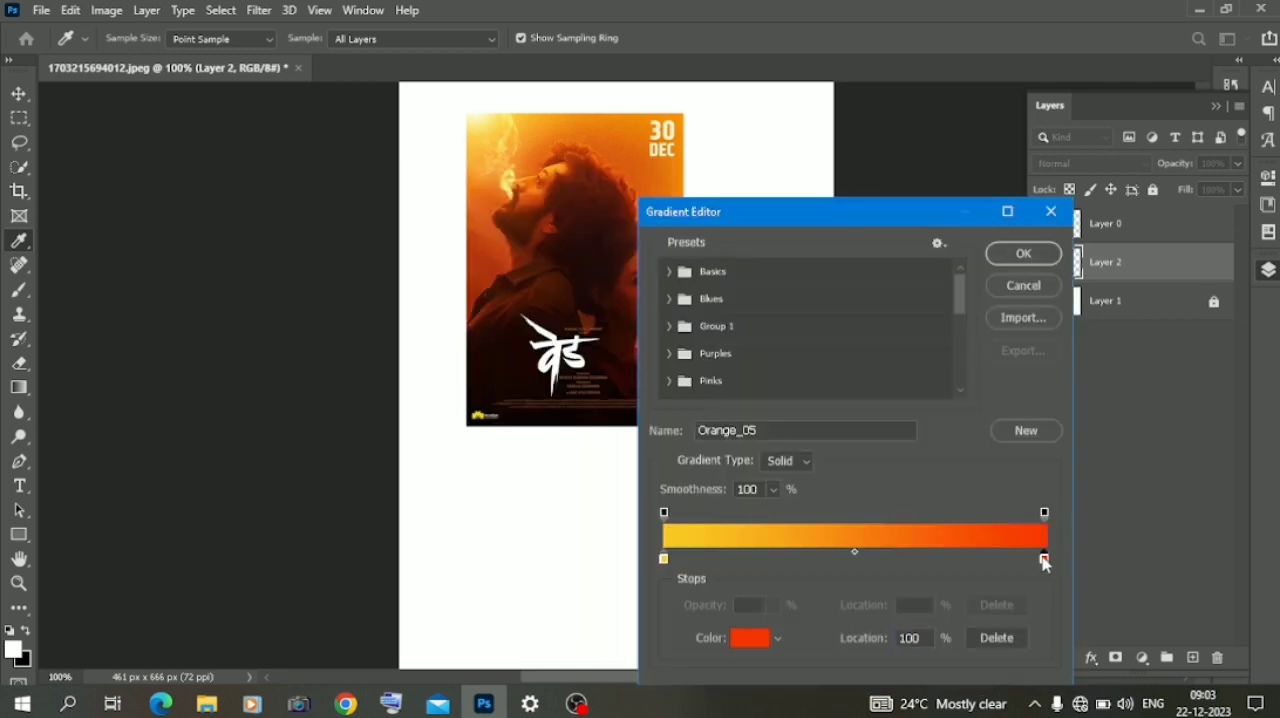
pyautogui.click(741, 636)
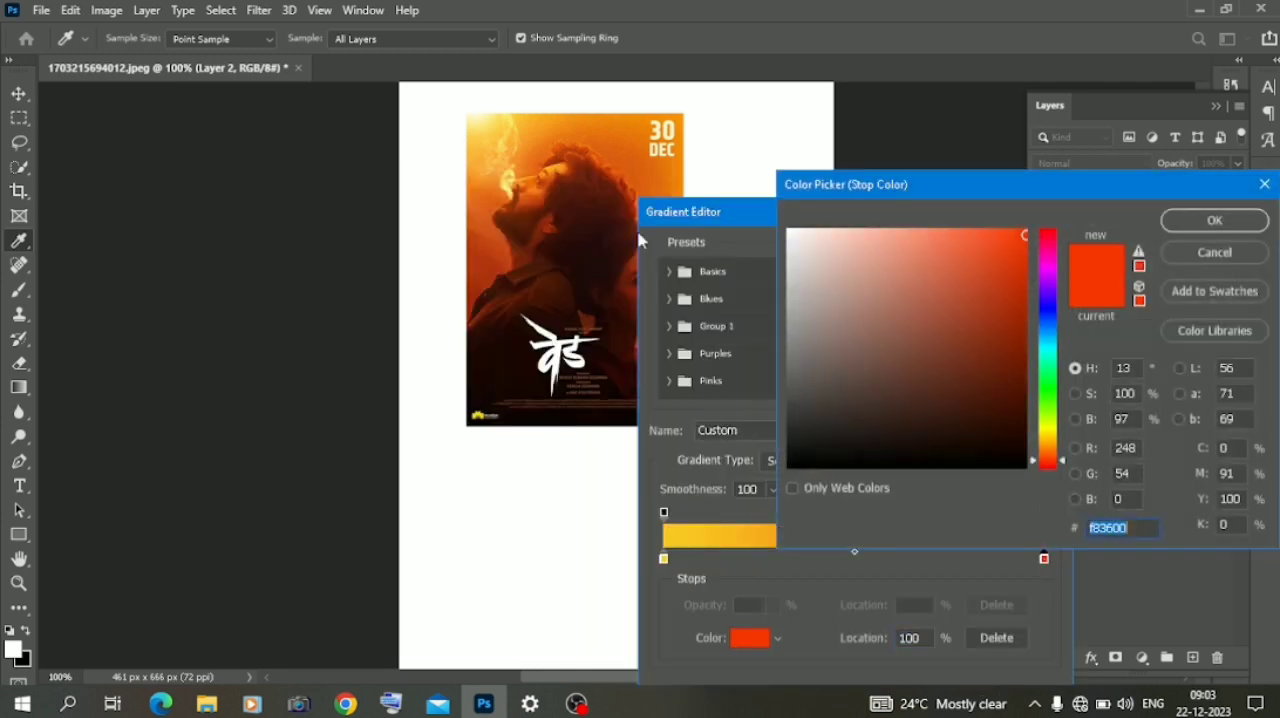
pyautogui.click(613, 119)
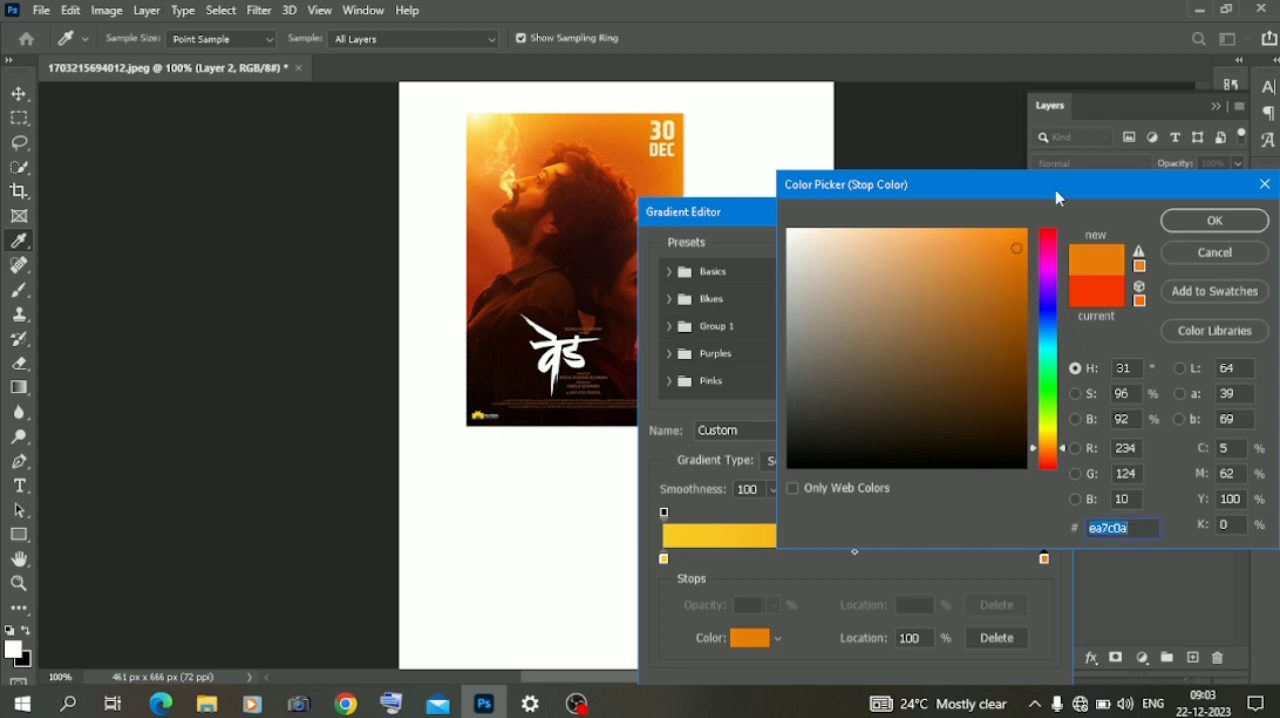
pyautogui.click(1212, 225)
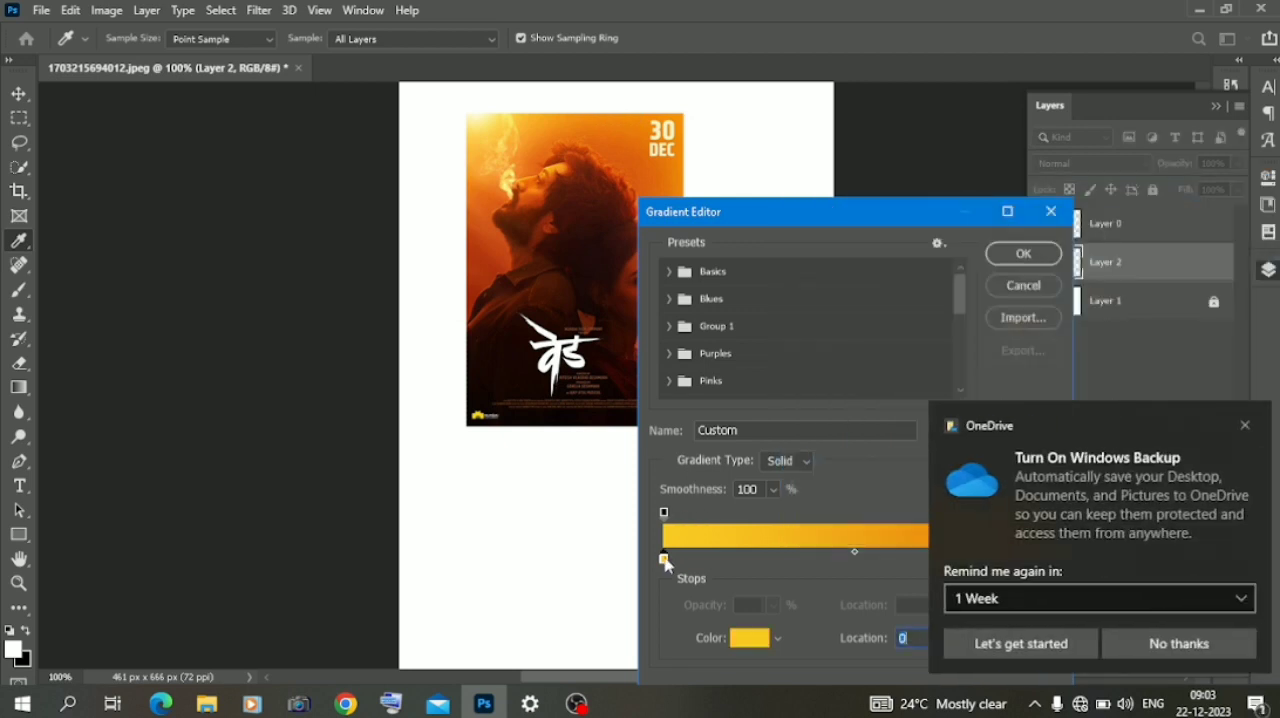
# - Set the gradient's start stop to a dark red sampled from the poster and fill Layer 2 diagonally, dark red lower left to orange upper right
pyautogui.click(475, 293)
pyautogui.click(1245, 425)
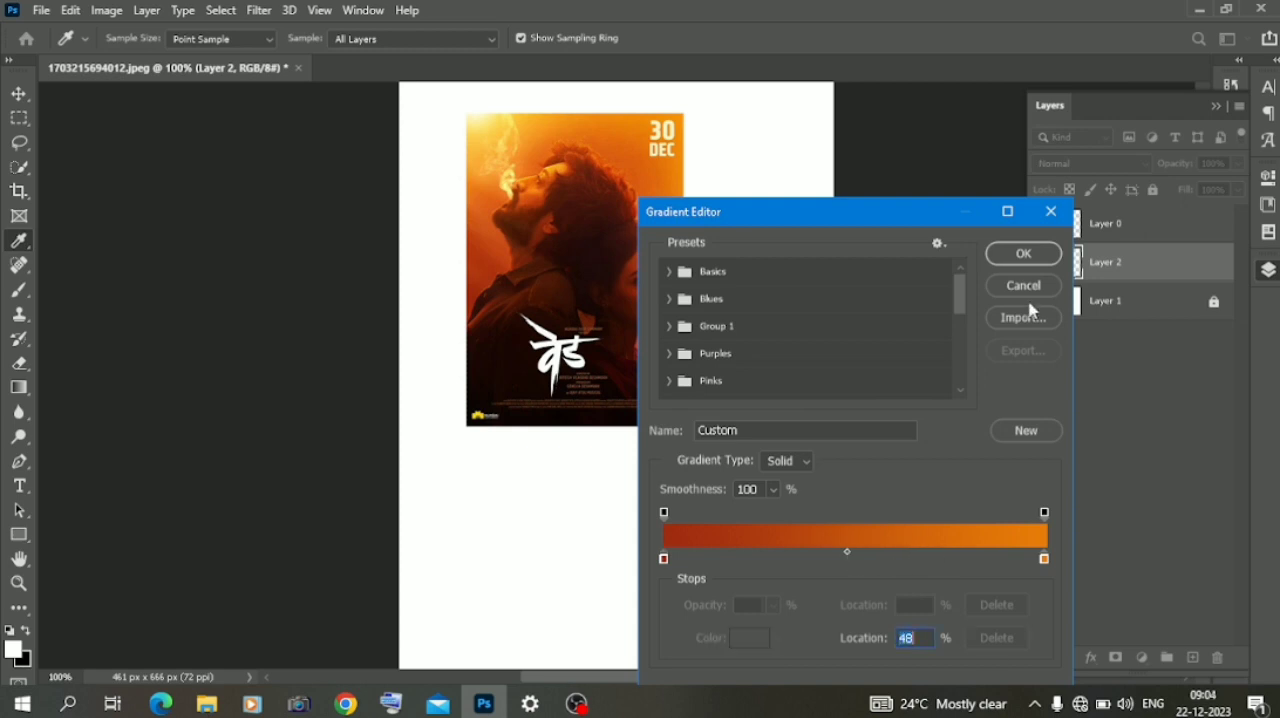
pyautogui.click(1028, 256)
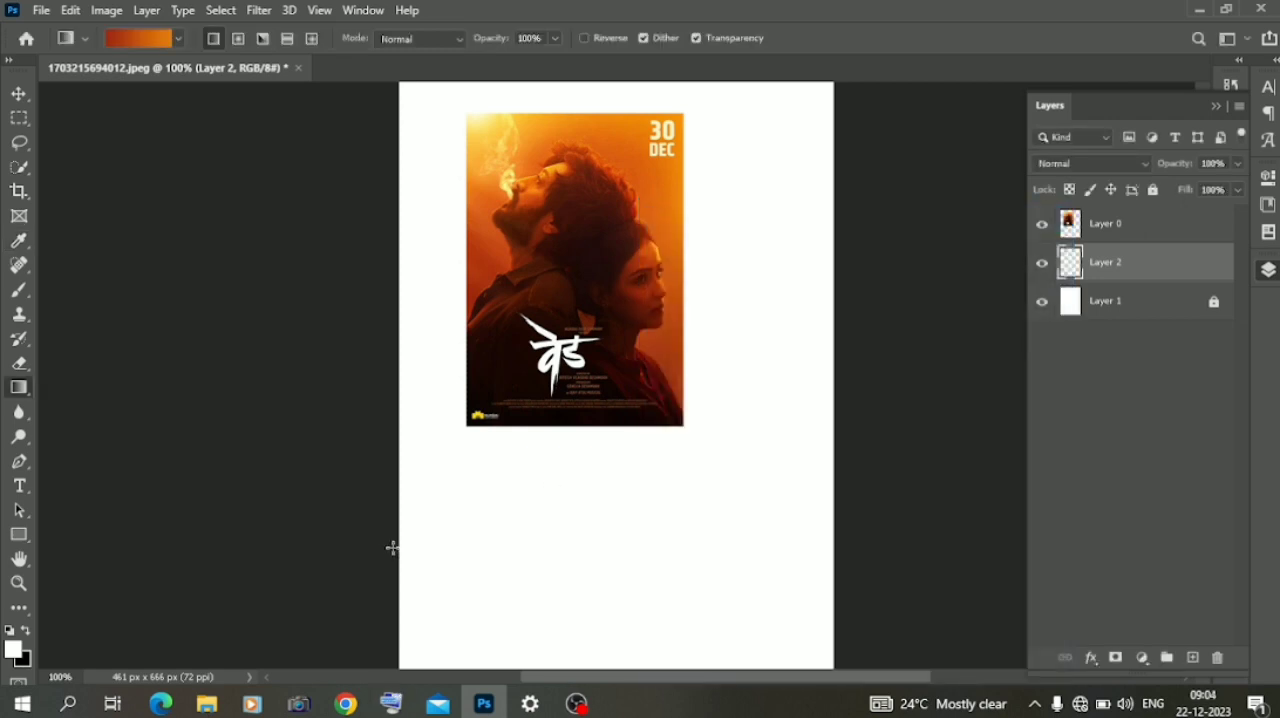
pyautogui.moveTo(648, 214); pyautogui.dragTo(802, 86)
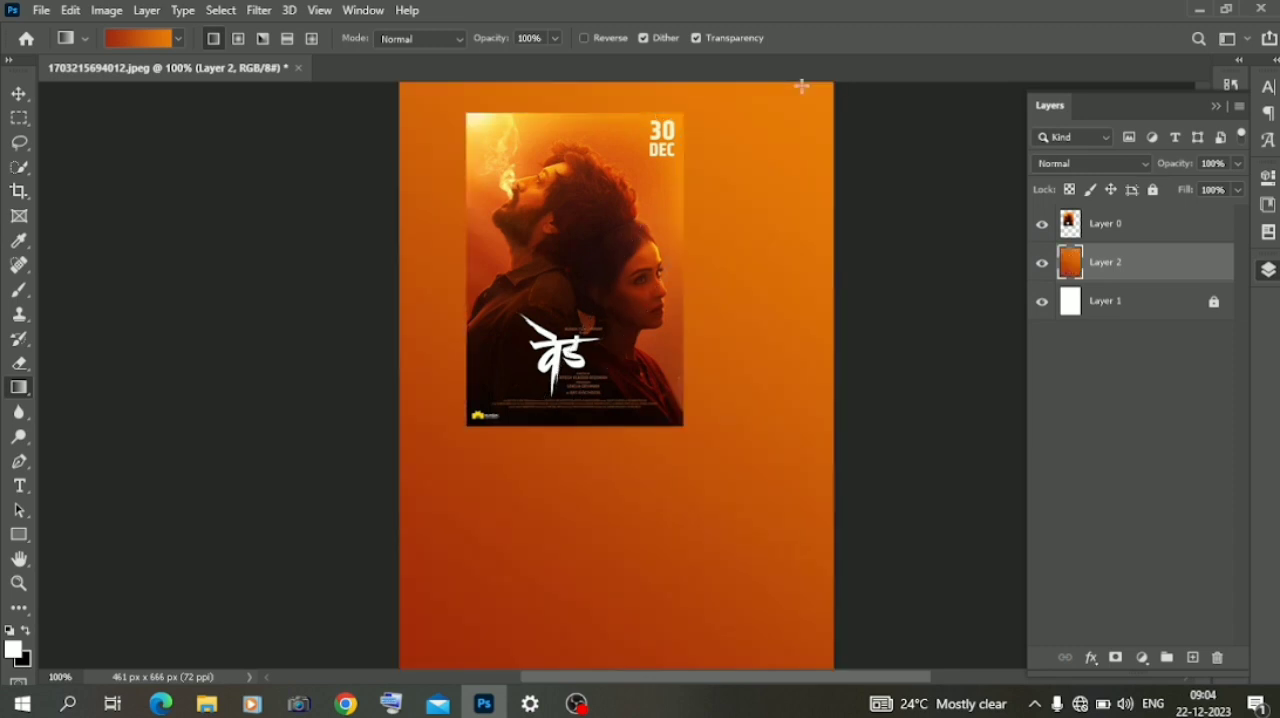
# - Move the poster image toward the upper right of the canvas and deselect it
pyautogui.click(19, 94)
pyautogui.moveTo(580, 320); pyautogui.dragTo(660, 295)
pyautogui.click(303, 366)
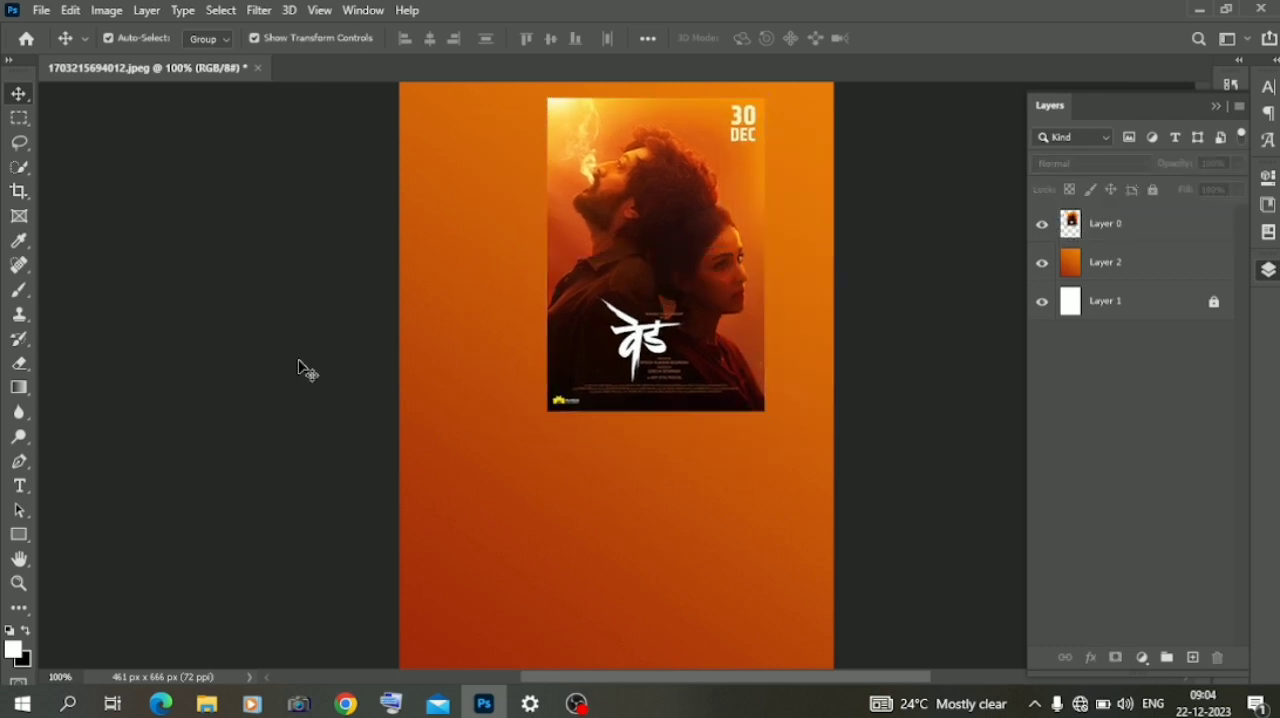
pyautogui.hotkey('ctrl', '-')
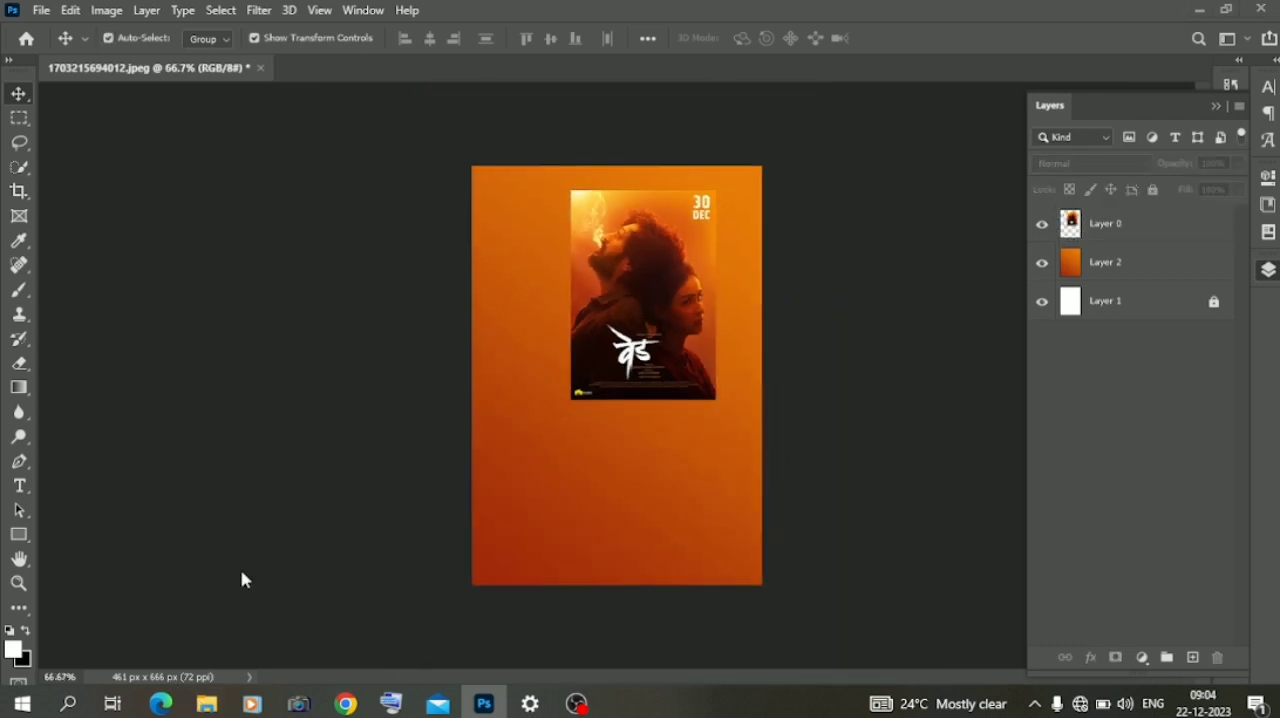
pyautogui.press('super+e')
pyautogui.doubleClick(203, 196)
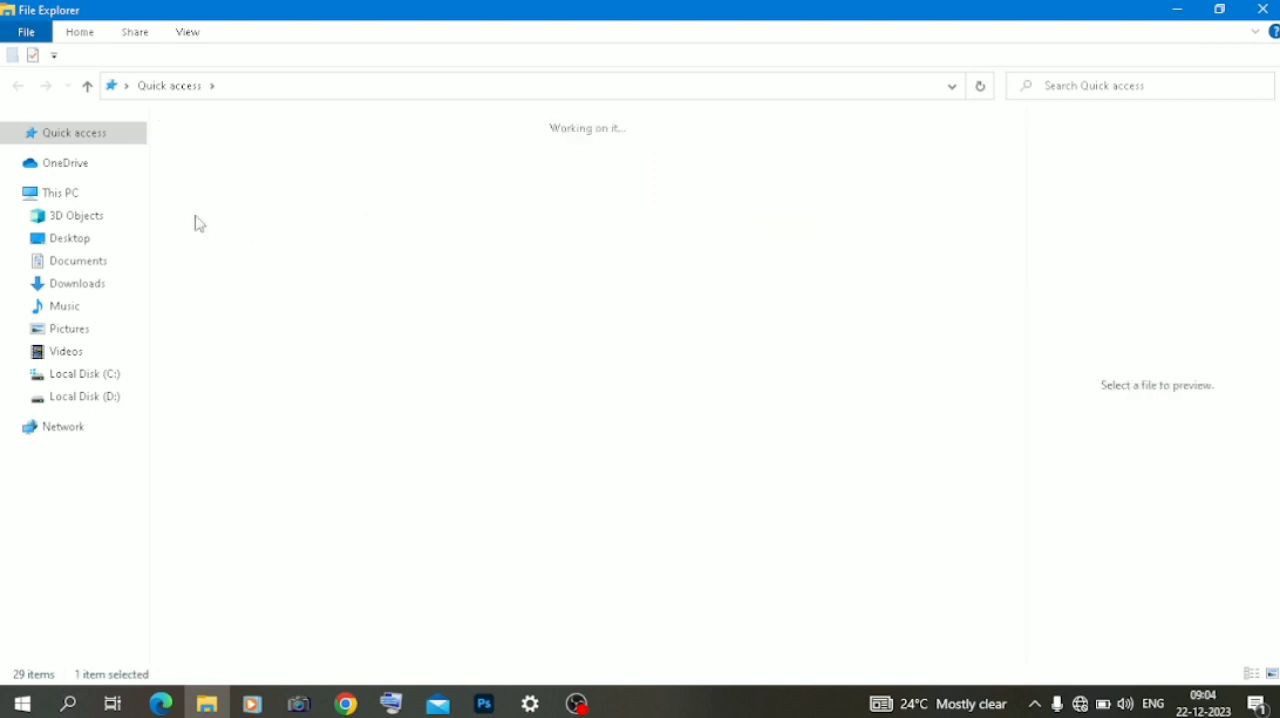
pyautogui.moveTo(338, 205); pyautogui.dragTo(550, 419)
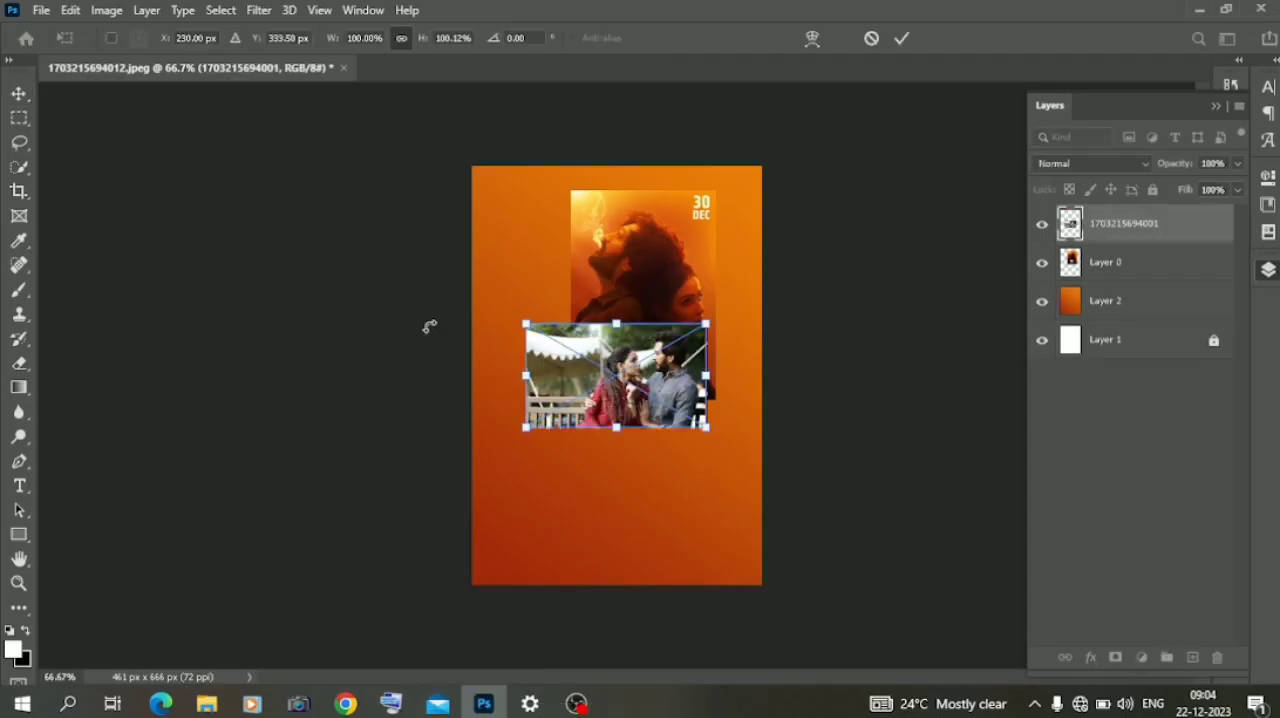
# - Accept the photo's placement and move it slightly left and up on the orange background
pyautogui.rightClick(20, 167)
pyautogui.click(117, 168)
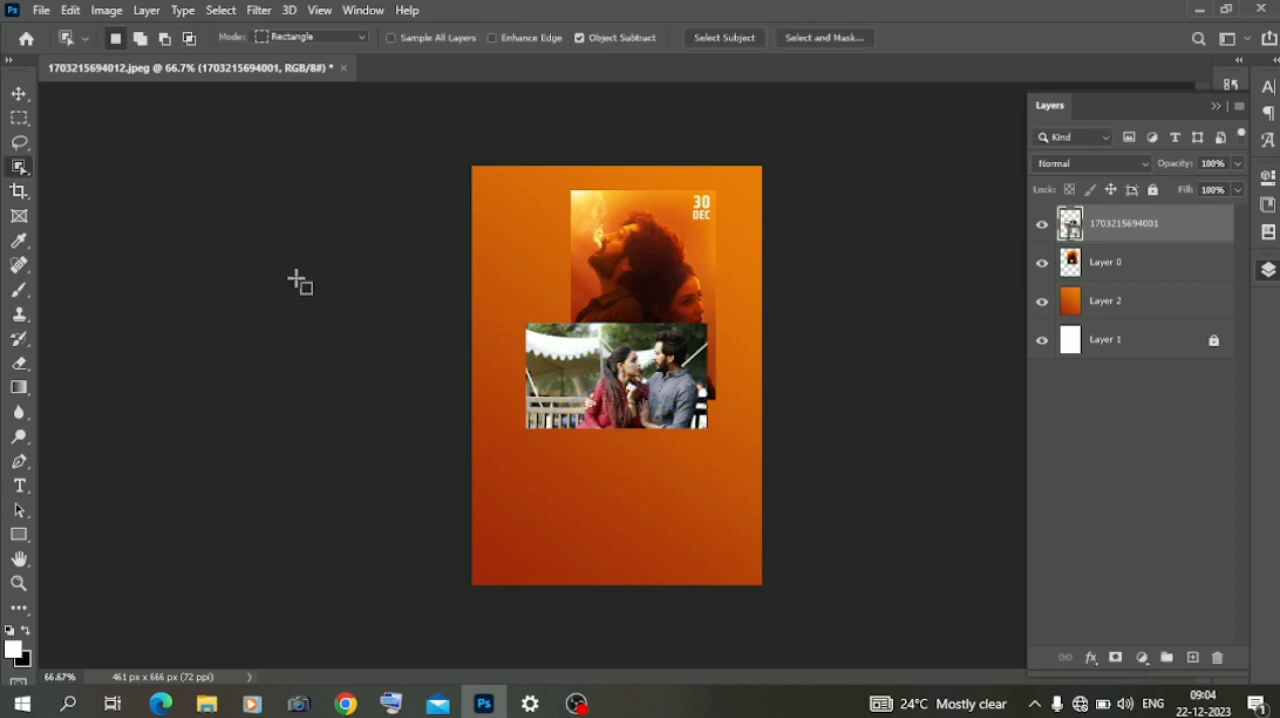
pyautogui.hotkey('ctrl', '+')
pyautogui.hotkey('ctrl', '+')
pyautogui.hotkey('ctrl', '+')
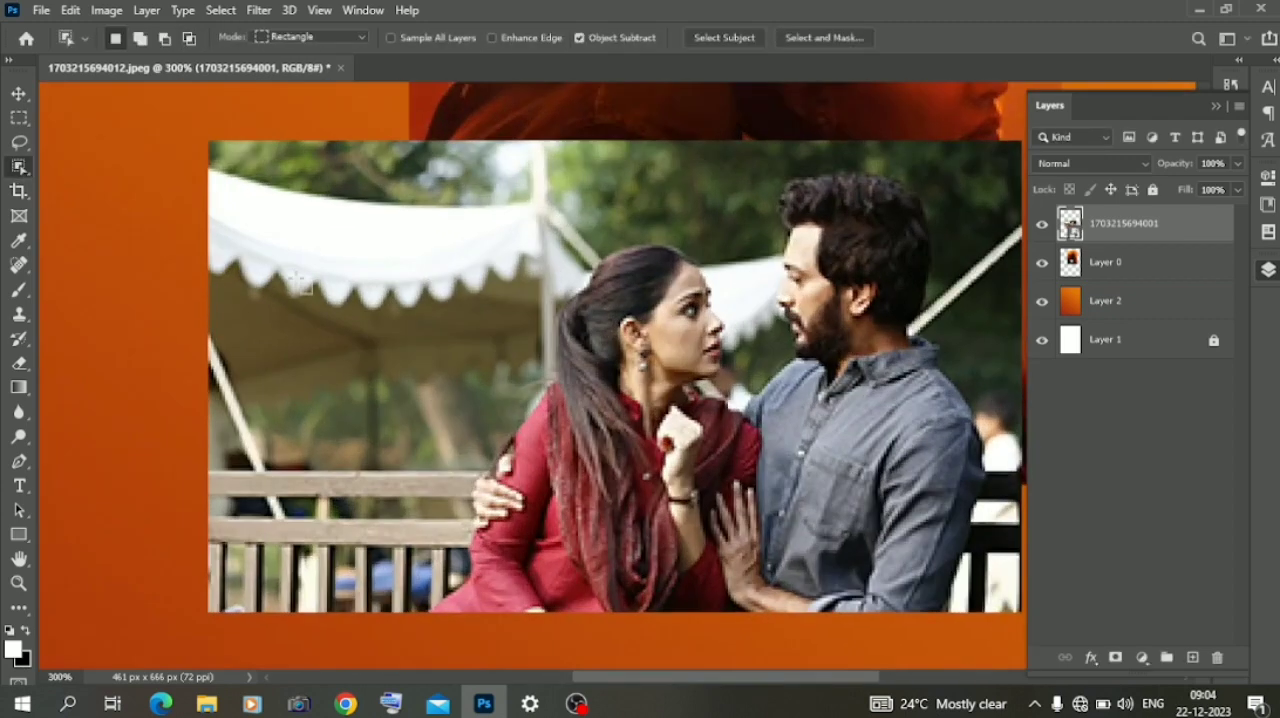
pyautogui.click(20, 93)
pyautogui.moveTo(349, 354); pyautogui.dragTo(266, 340)
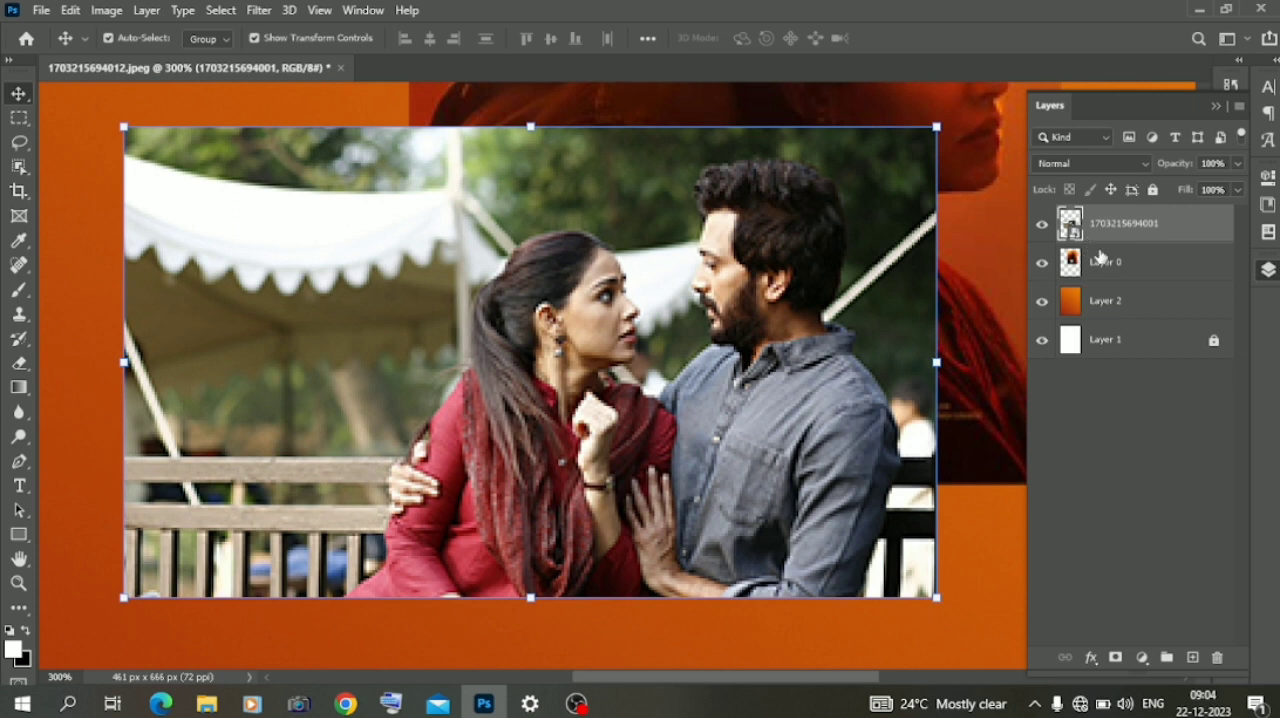
# - Set the image resolution to 259 pixels/inch with resampling on
pyautogui.click(1108, 343)
pyautogui.click(106, 10)
pyautogui.click(115, 150)
pyautogui.press('BackSpace')
pyautogui.press('BackSpace')
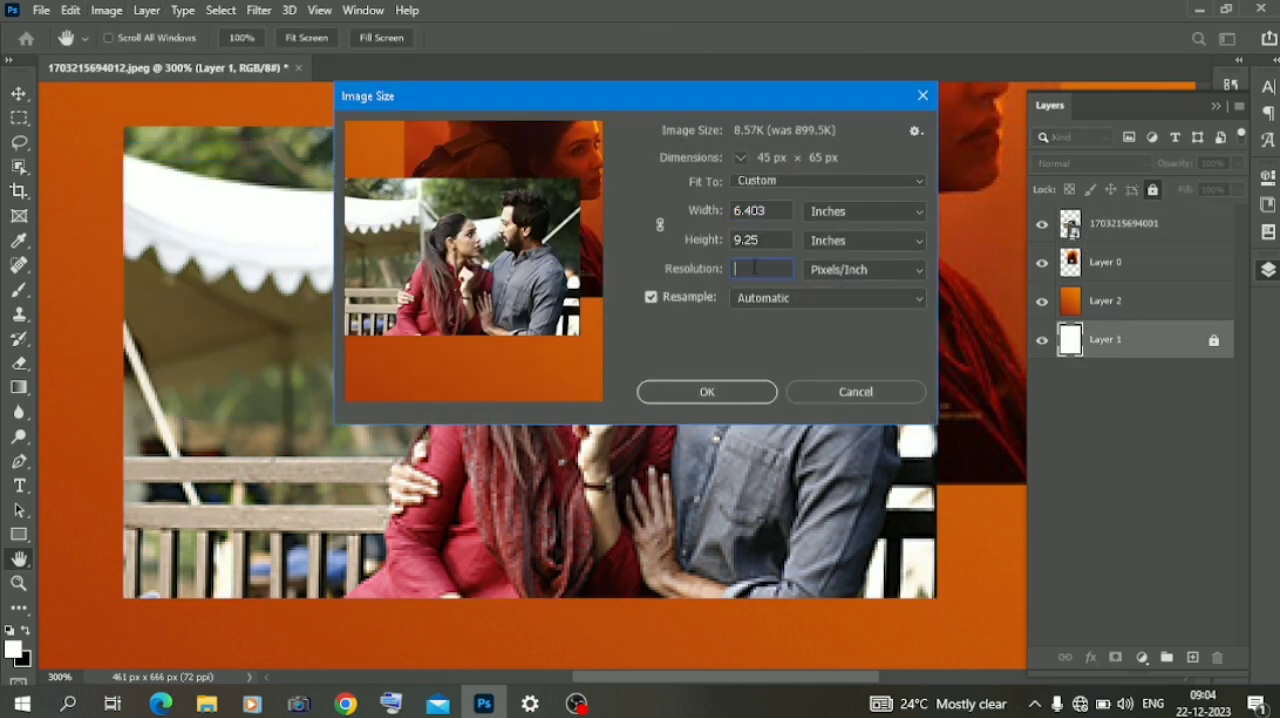
pyautogui.write('25')
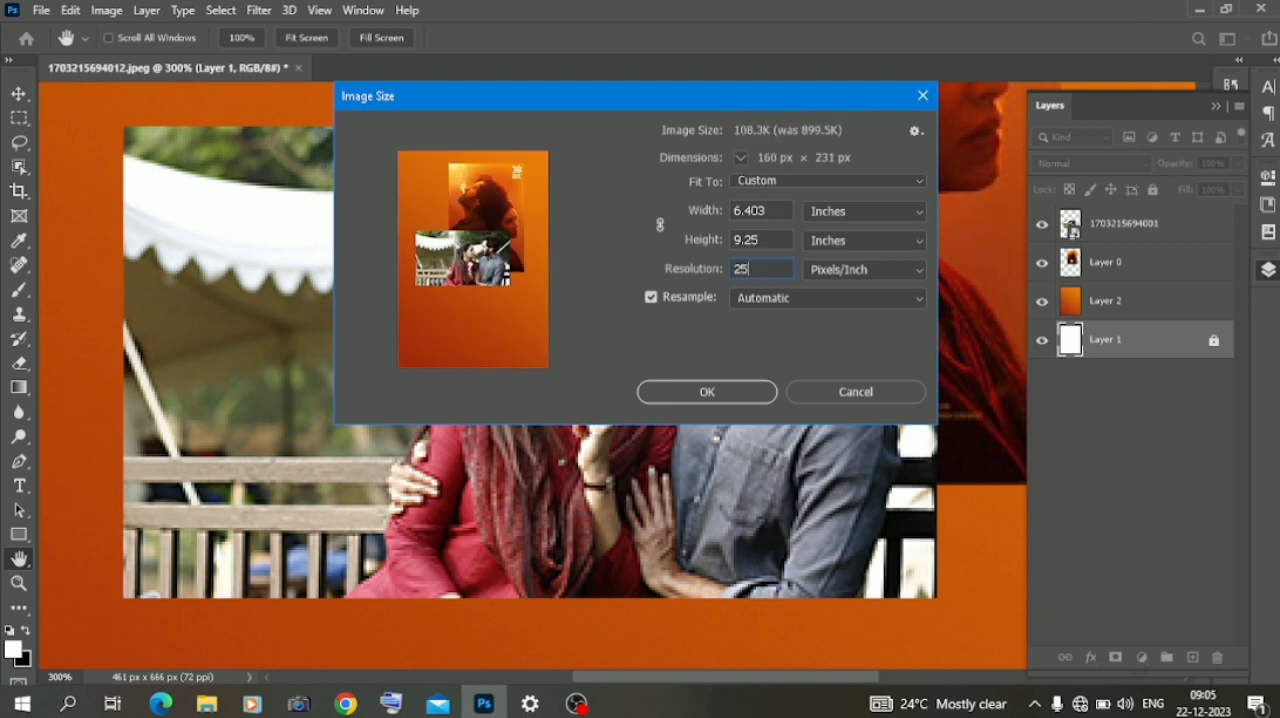
pyautogui.write('9')
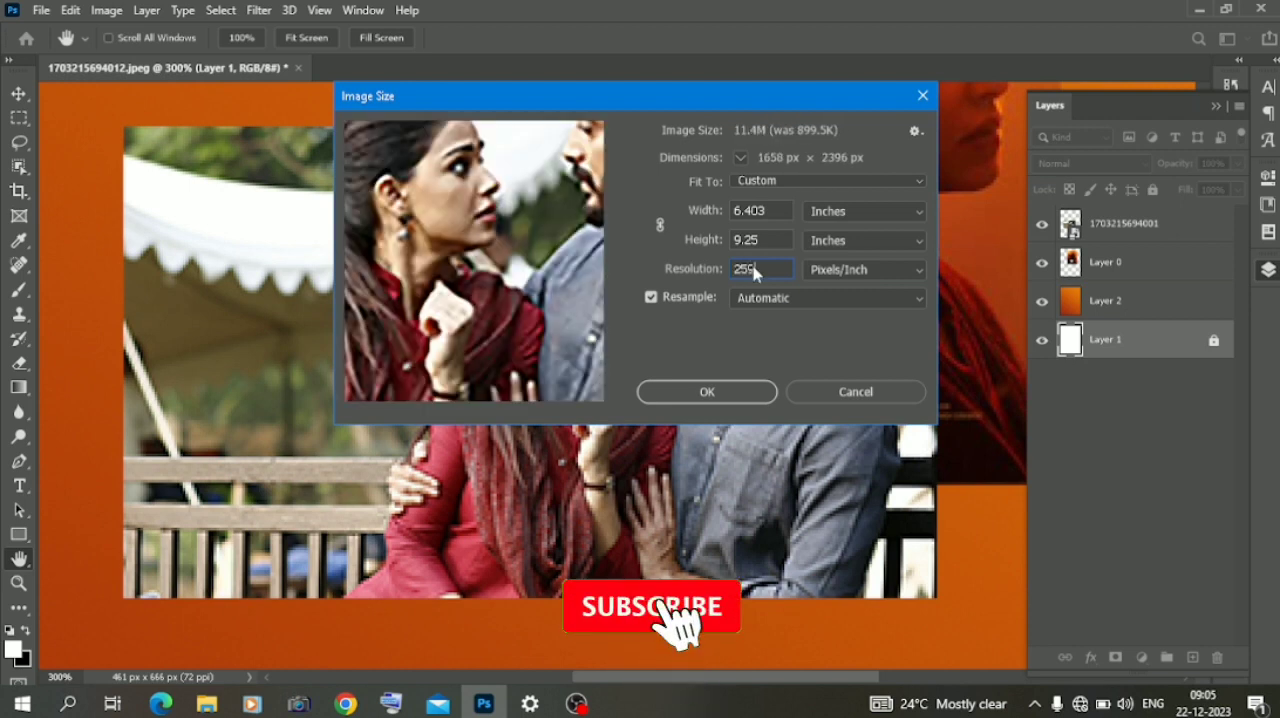
pyautogui.click(703, 393)
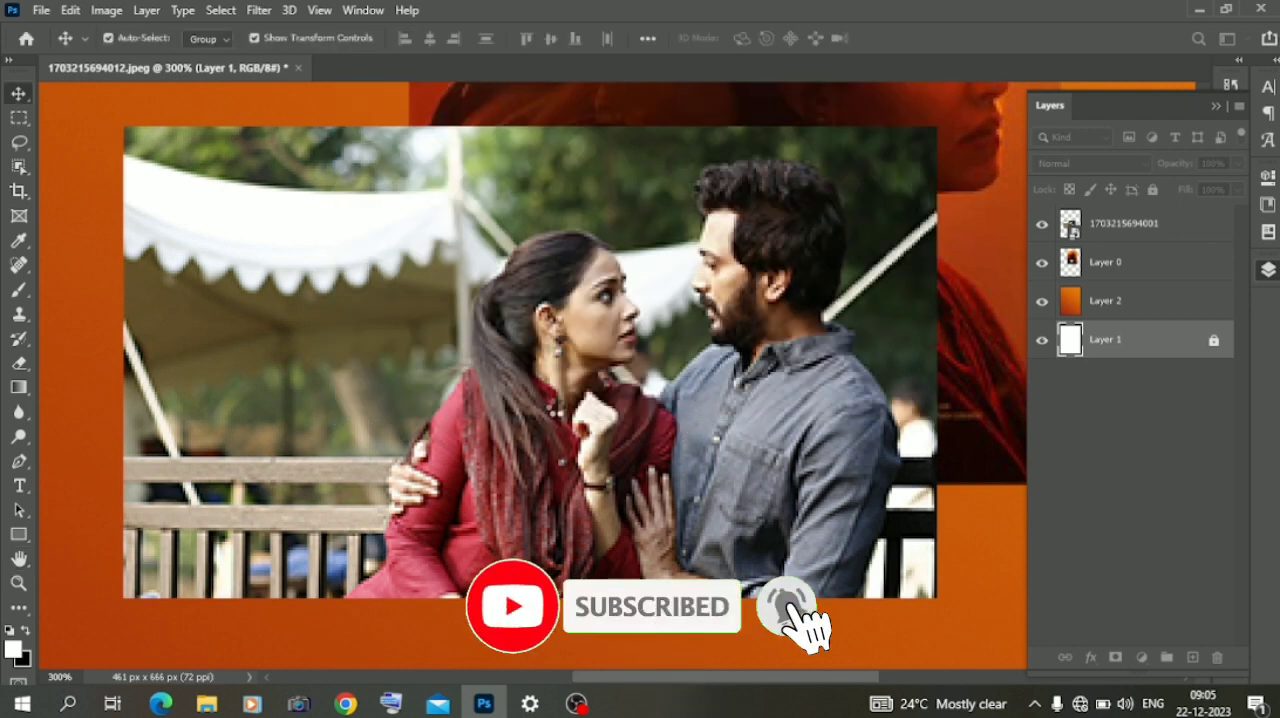
pyautogui.hotkey('ctrl', '-')
pyautogui.hotkey('ctrl', '-')
pyautogui.hotkey('ctrl', '-')
pyautogui.hotkey('ctrl', '-')
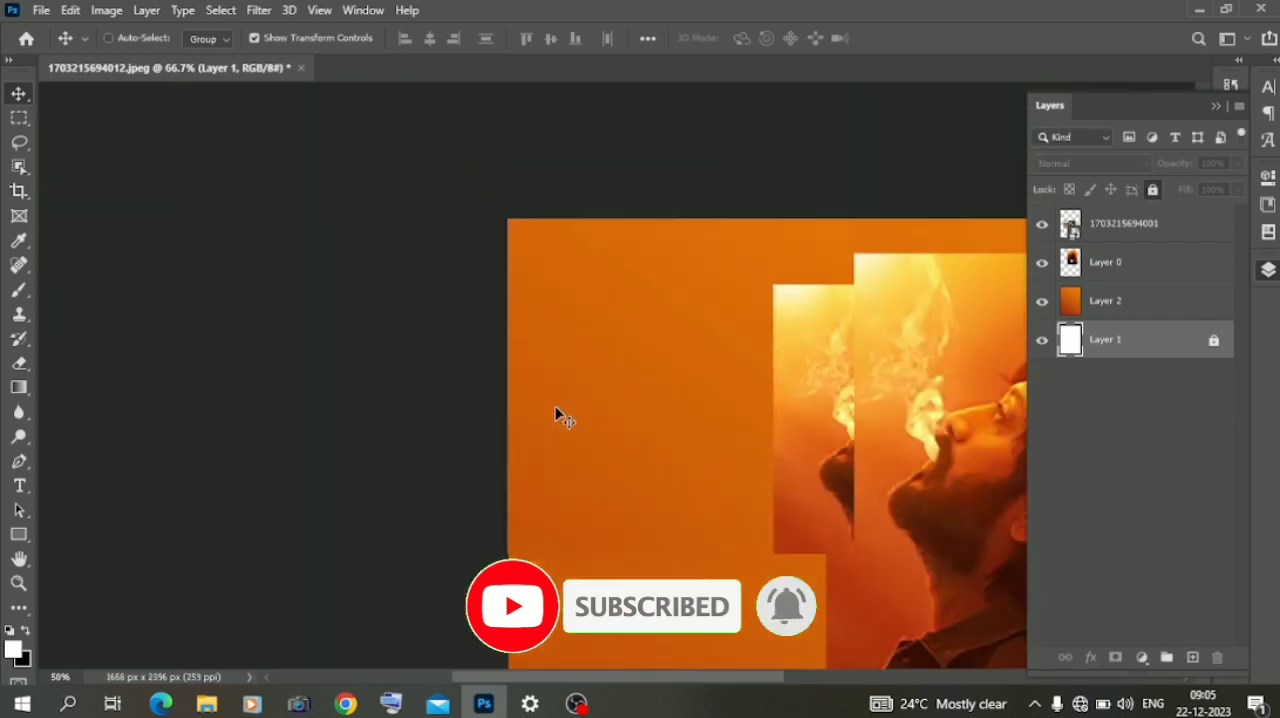
pyautogui.hotkey('ctrl', '-')
pyautogui.hotkey('ctrl', '-')
pyautogui.hotkey('ctrl', '+')
pyautogui.hotkey('ctrl', '+')
pyautogui.hotkey('ctrl', '+')
pyautogui.hotkey('ctrl', '+')
pyautogui.hotkey('ctrl', '-')
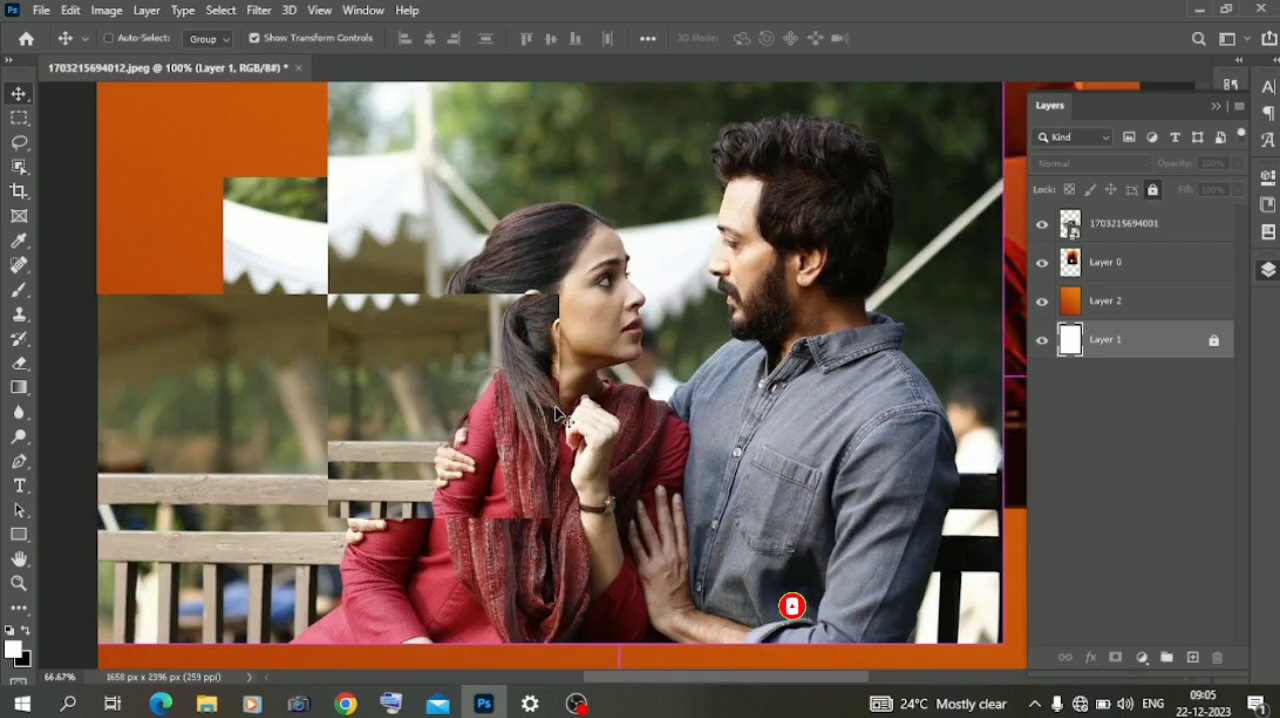
pyautogui.click(17, 168)
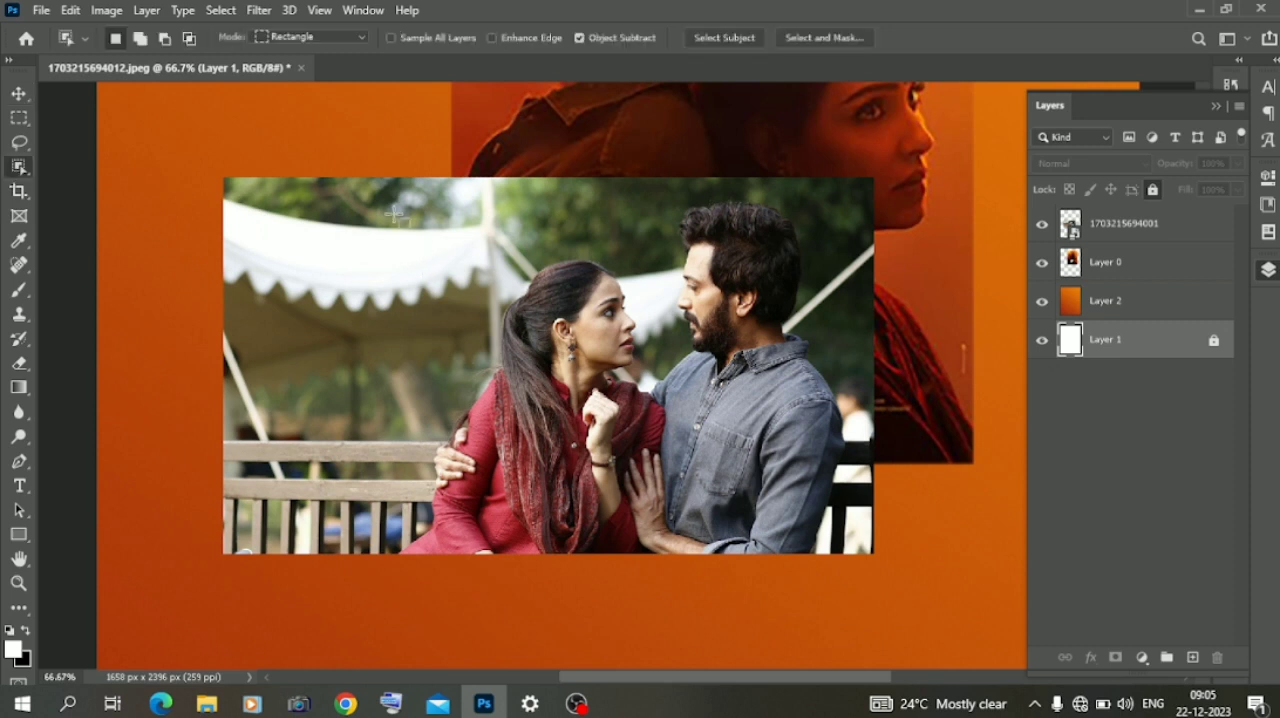
pyautogui.moveTo(379, 181); pyautogui.dragTo(874, 554)
pyautogui.click(1075, 274)
pyautogui.click(1089, 226)
pyautogui.moveTo(421, 215)
pyautogui.mouseDown()
pyautogui.moveTo(765, 554)
pyautogui.moveTo(852, 560)
pyautogui.mouseUp()
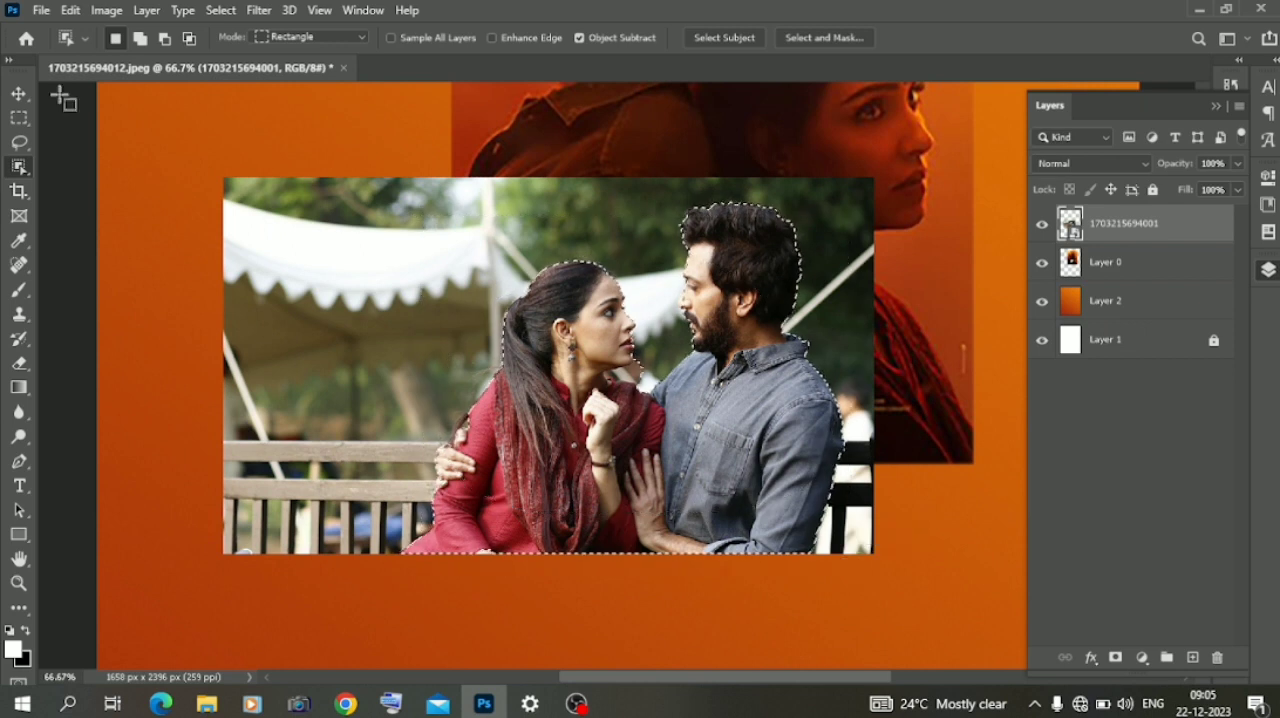
# - Refine the selection around the woman's chin and neck with the Quick Selection tool, set to add to the selection
pyautogui.moveTo(17, 168); pyautogui.dragTo(90, 186)
pyautogui.scroll(3, 610, 375)
pyautogui.moveTo(620, 384); pyautogui.dragTo(664, 356)
pyautogui.click(148, 38)
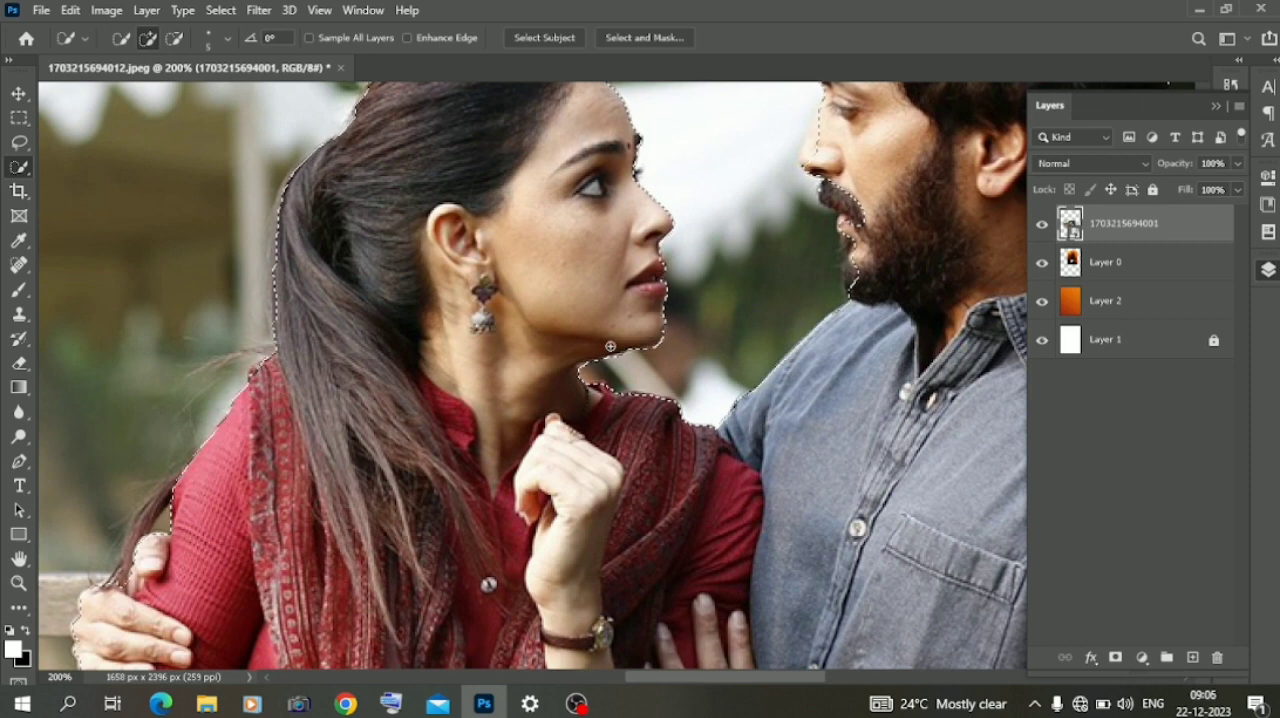
# - Refine the selection along the man's lips and beard by subtracting background, and add the woman's lips back with the Quick Selection tool
pyautogui.scroll(-2, 661, 327)
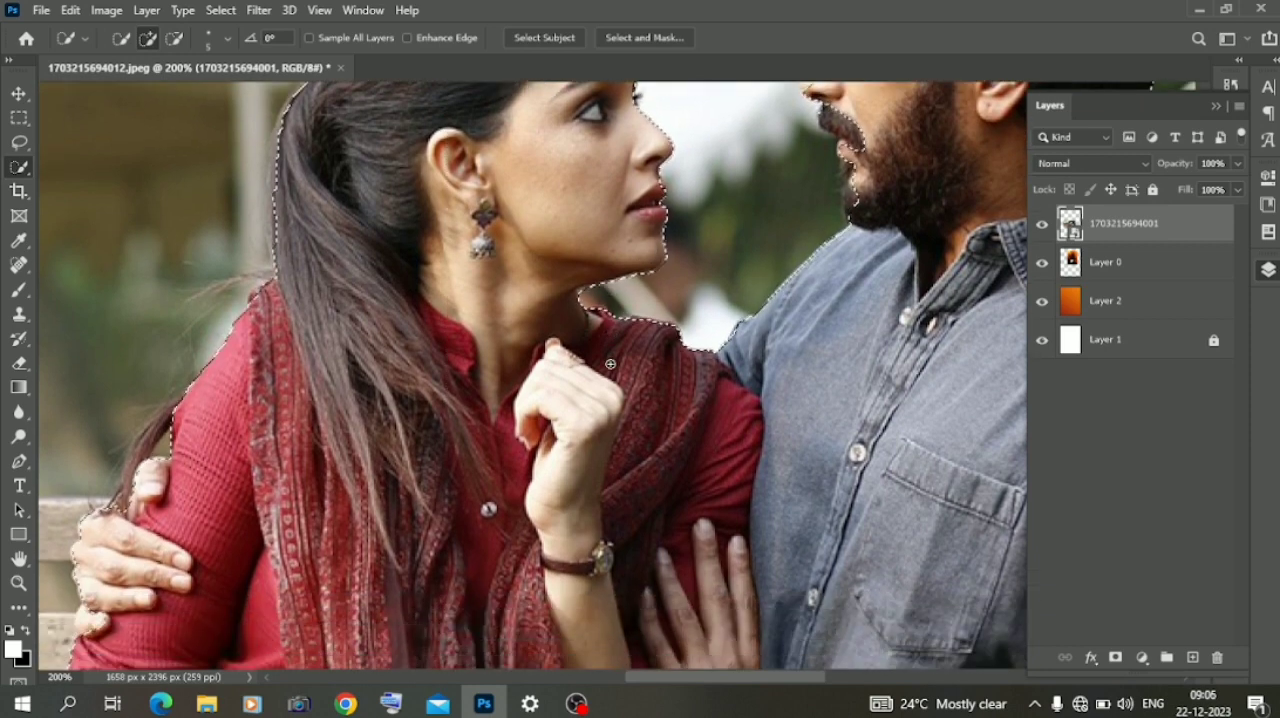
pyautogui.scroll(3, 661, 327)
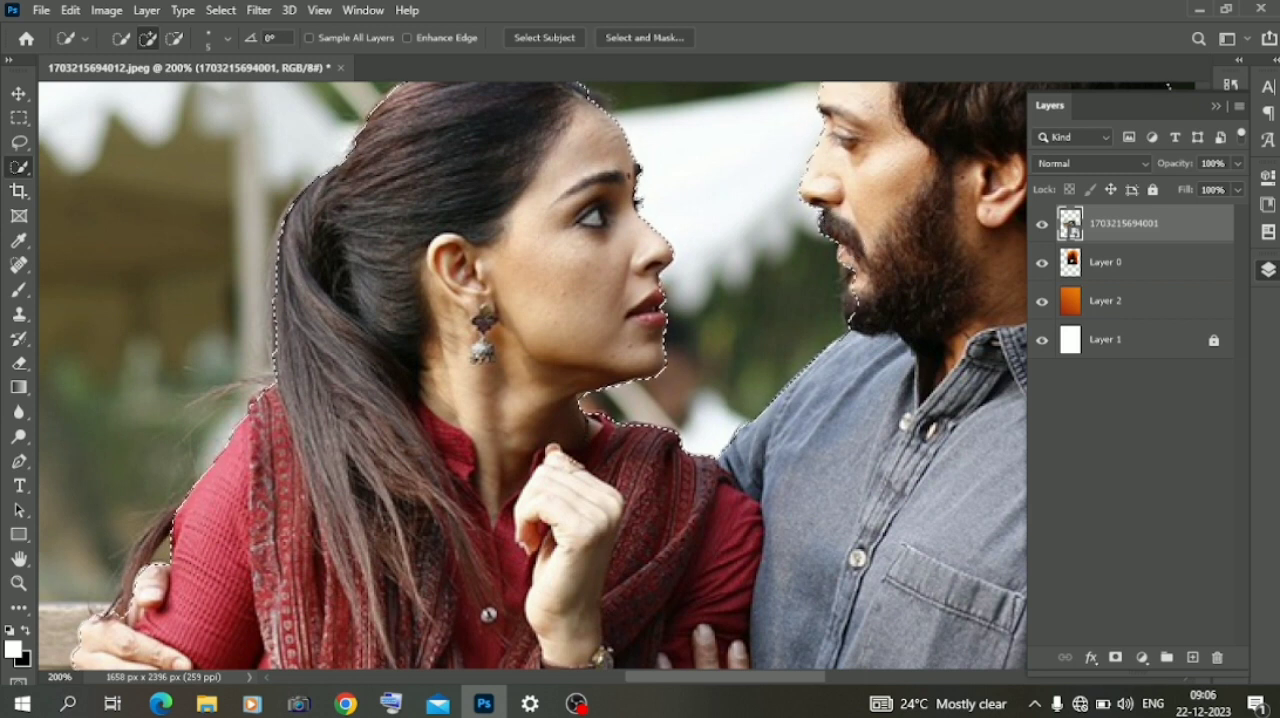
pyautogui.click(174, 37)
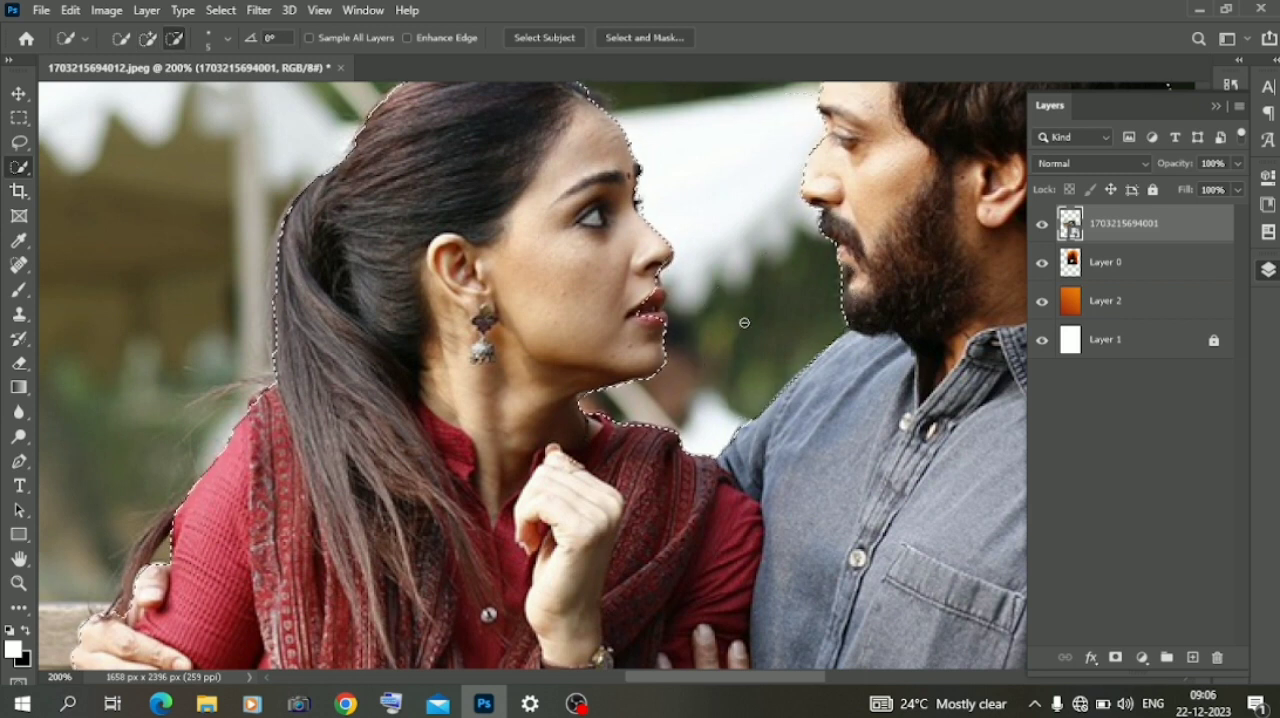
pyautogui.click(148, 39)
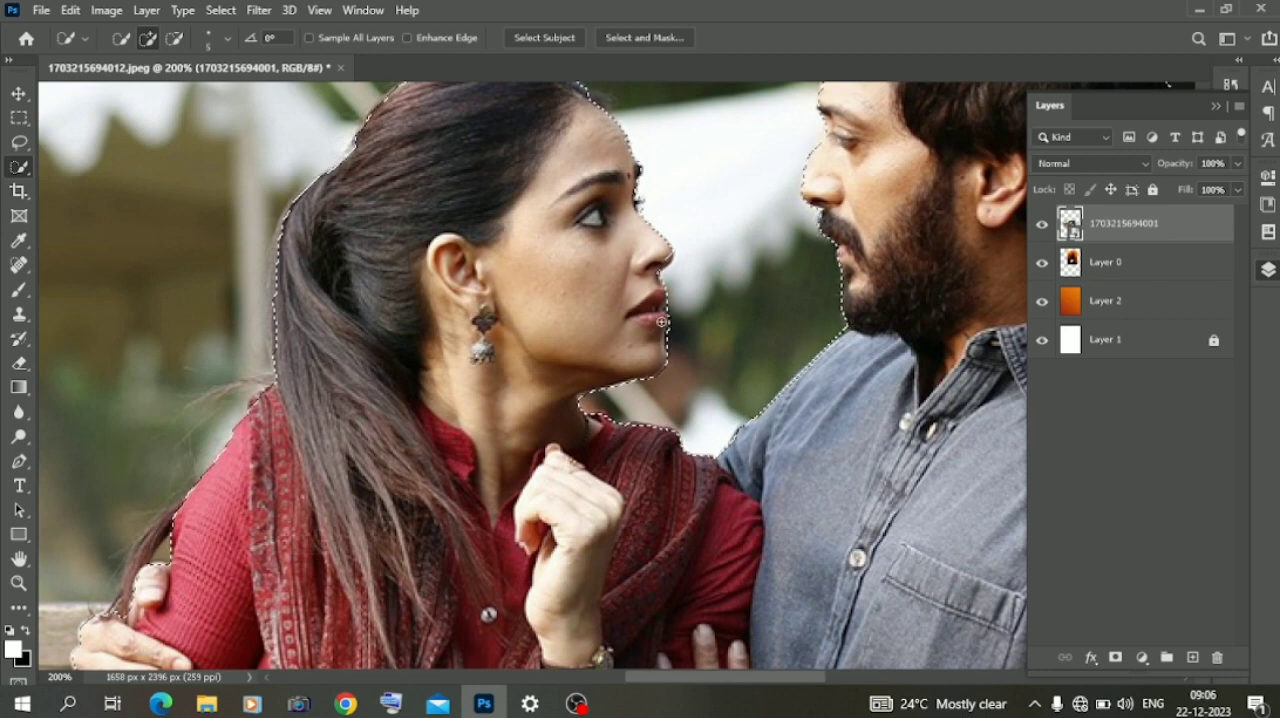
pyautogui.scroll(-8, 286, 332)
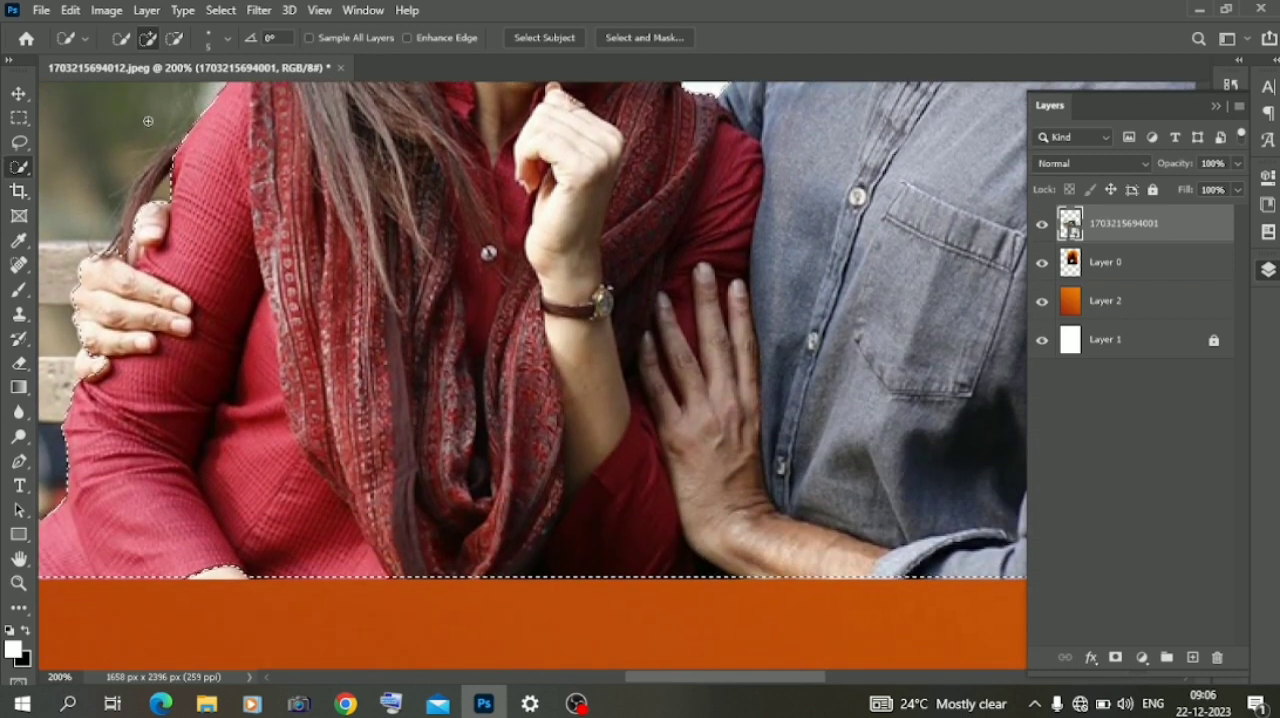
pyautogui.hotkey('ctrl', '-')
pyautogui.hotkey('ctrl', '-')
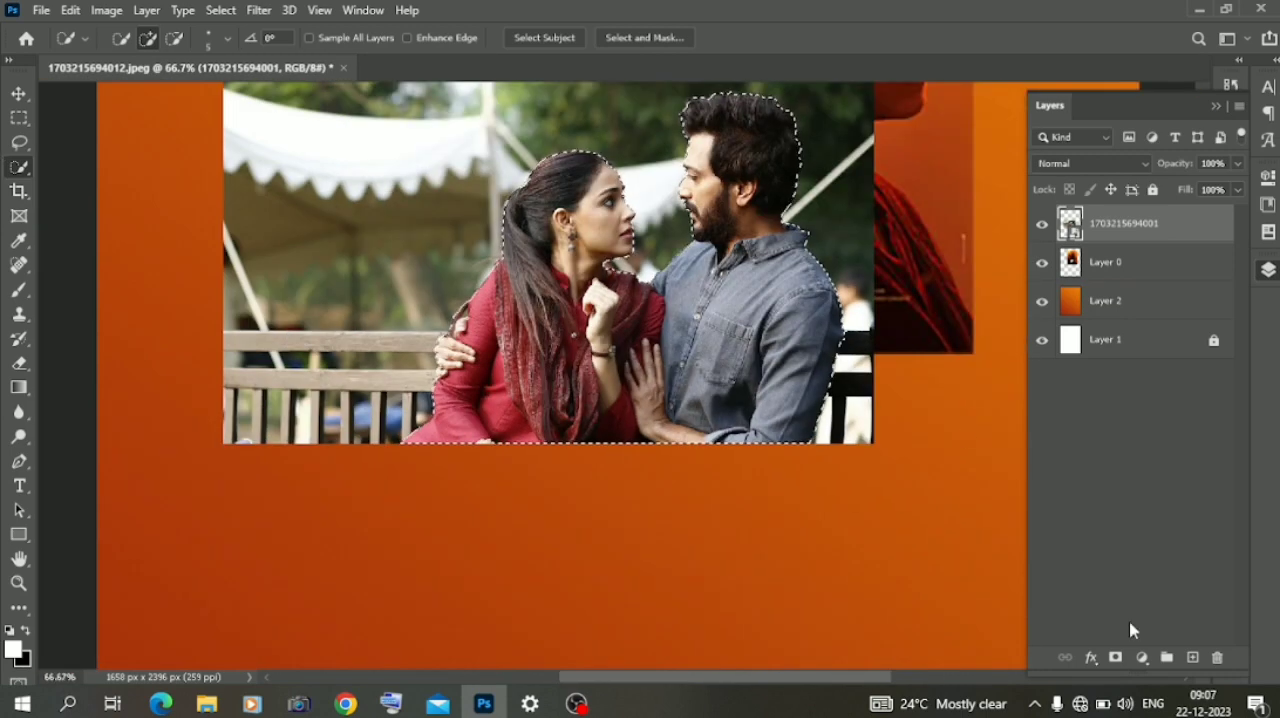
pyautogui.click(1115, 658)
# - Move the Layer 0 poster image to the canvas's upper-left corner, partly beyond the edge
pyautogui.hotkey('ctrl', '-')
pyautogui.hotkey('ctrl', '-')
pyautogui.hotkey('ctrl', '-')
pyautogui.press('v')
pyautogui.moveTo(628, 227); pyautogui.dragTo(399, 148)
# - Enlarge the couple cut-out to fill the canvas width and position it above the lower orange strip
pyautogui.click(602, 369)
pyautogui.moveTo(716, 371); pyautogui.dragTo(1042, 347)
pyautogui.moveTo(816, 364); pyautogui.dragTo(564, 345)
pyautogui.moveTo(783, 351); pyautogui.dragTo(1116, 282)
pyautogui.click(1114, 271)
pyautogui.click(709, 405)
pyautogui.moveTo(710, 406); pyautogui.dragTo(517, 446)
pyautogui.moveTo(925, 369); pyautogui.dragTo(869, 399)
pyautogui.moveTo(692, 443); pyautogui.dragTo(721, 402)
pyautogui.moveTo(901, 354); pyautogui.dragTo(838, 370)
pyautogui.moveTo(645, 444); pyautogui.dragTo(693, 436)
pyautogui.press('Return')
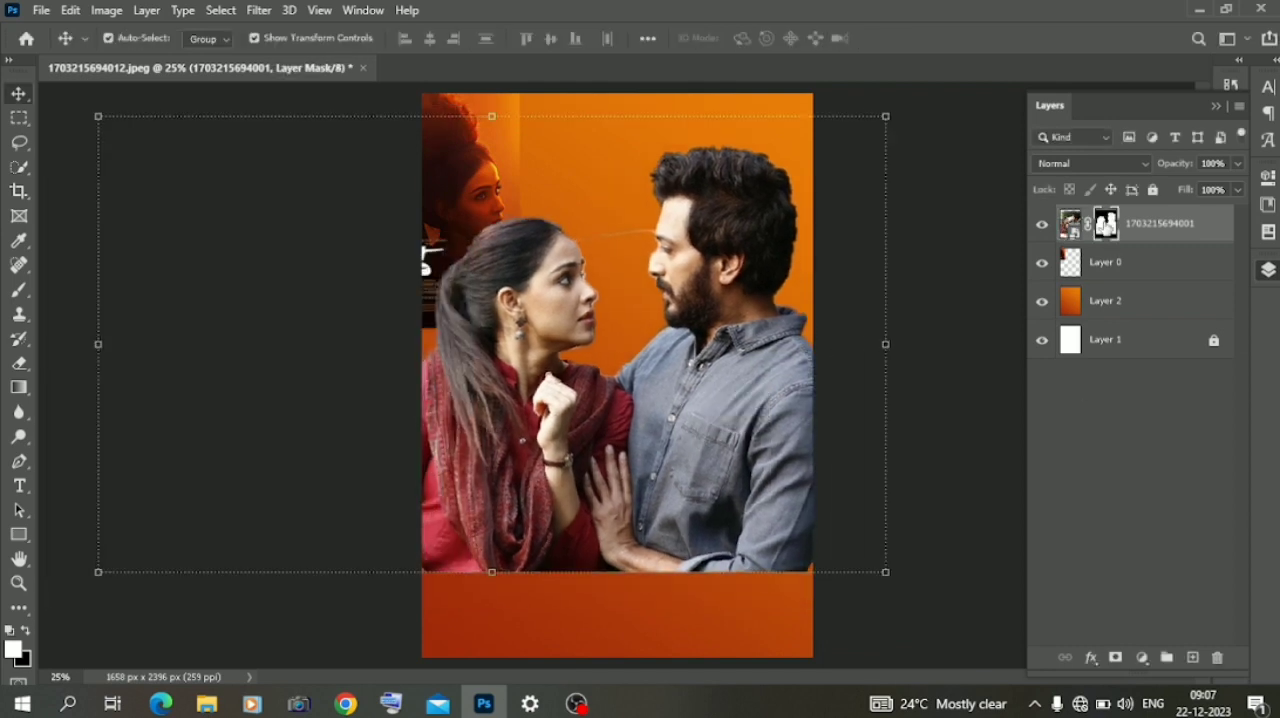
# - Refine the couple's mask edges in Select and Mask with the Refine Edge Brush at size 70 and apply the result
pyautogui.hotkey('alt', 'ctrl', 'r')
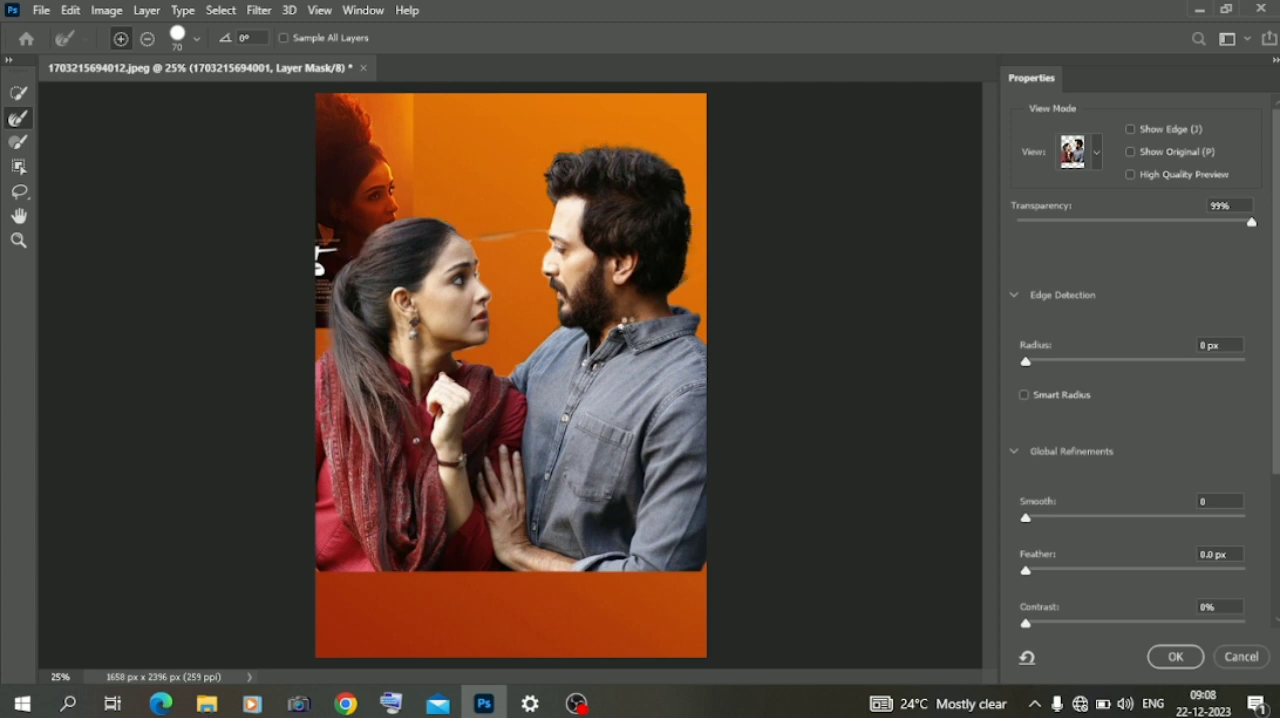
pyautogui.scroll(4, 524, 358)
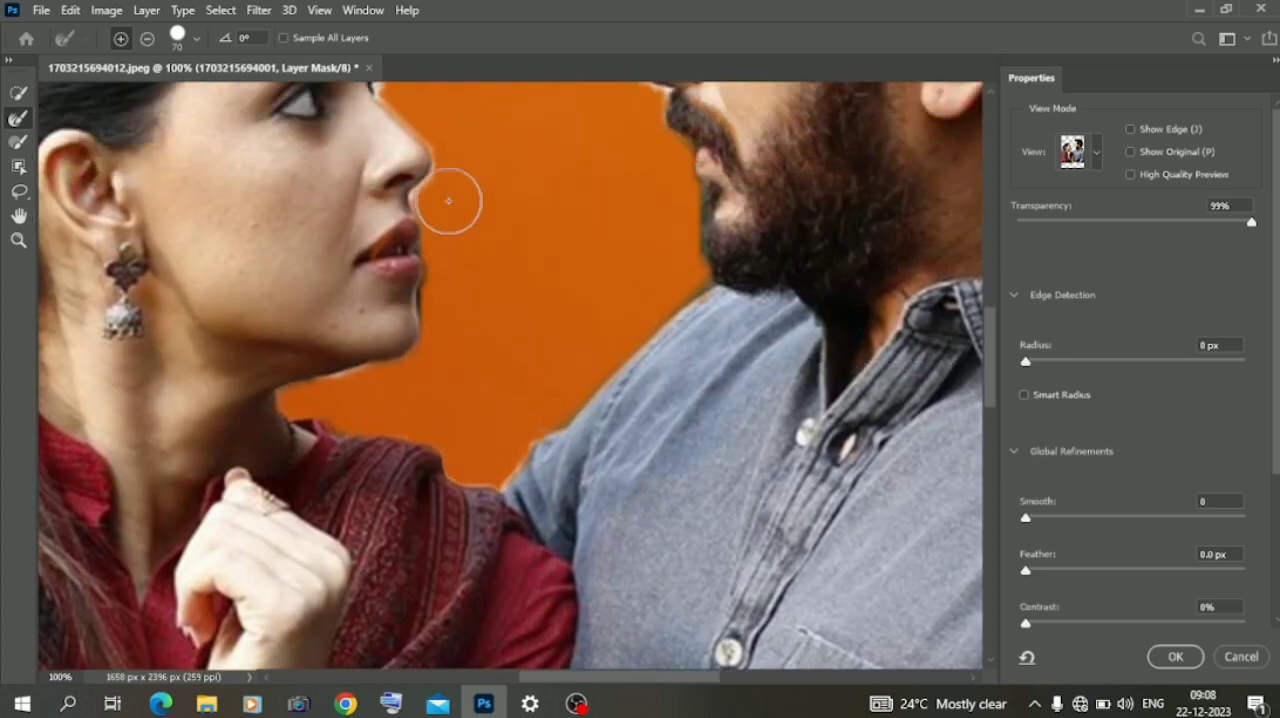
pyautogui.click(1175, 656)
# - Clean the leftover background along both faces and between the foreheads on the layer mask with a soft 23 px Eraser
pyautogui.press('e')
pyautogui.rightClick(436, 240)
pyautogui.click(436, 240)
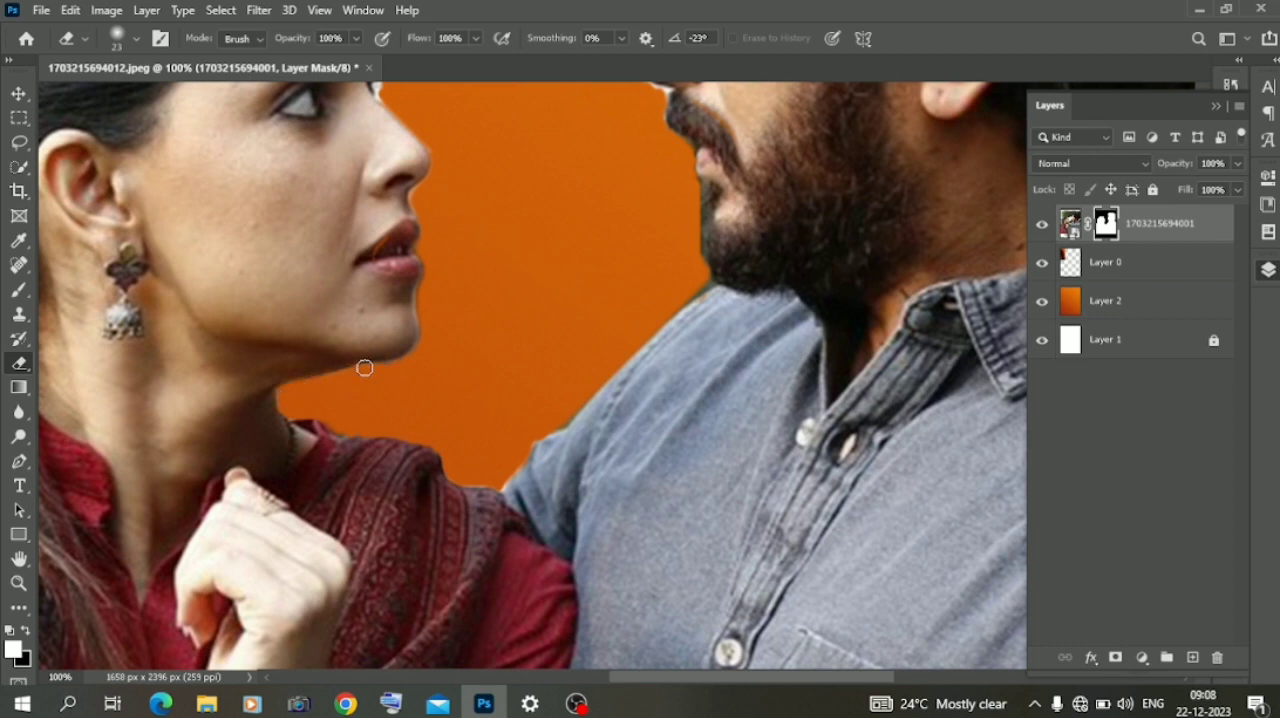
pyautogui.scroll(5, 421, 352)
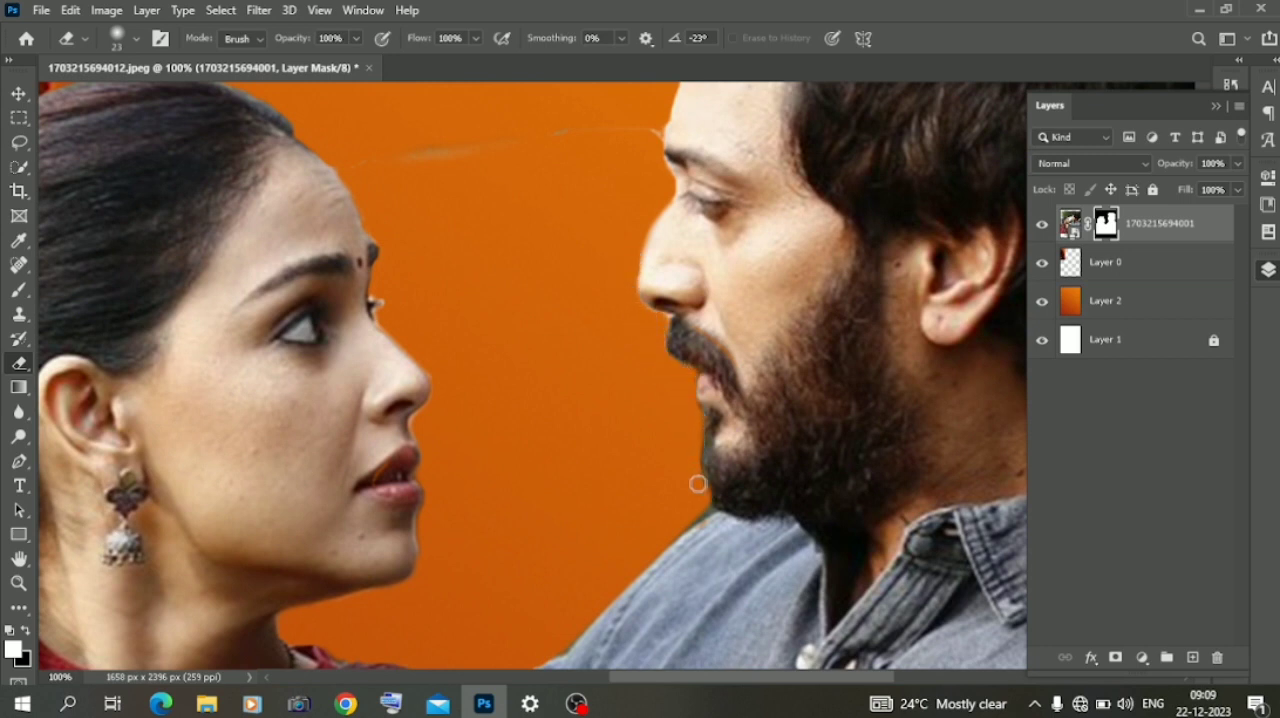
pyautogui.scroll(8, 676, 534)
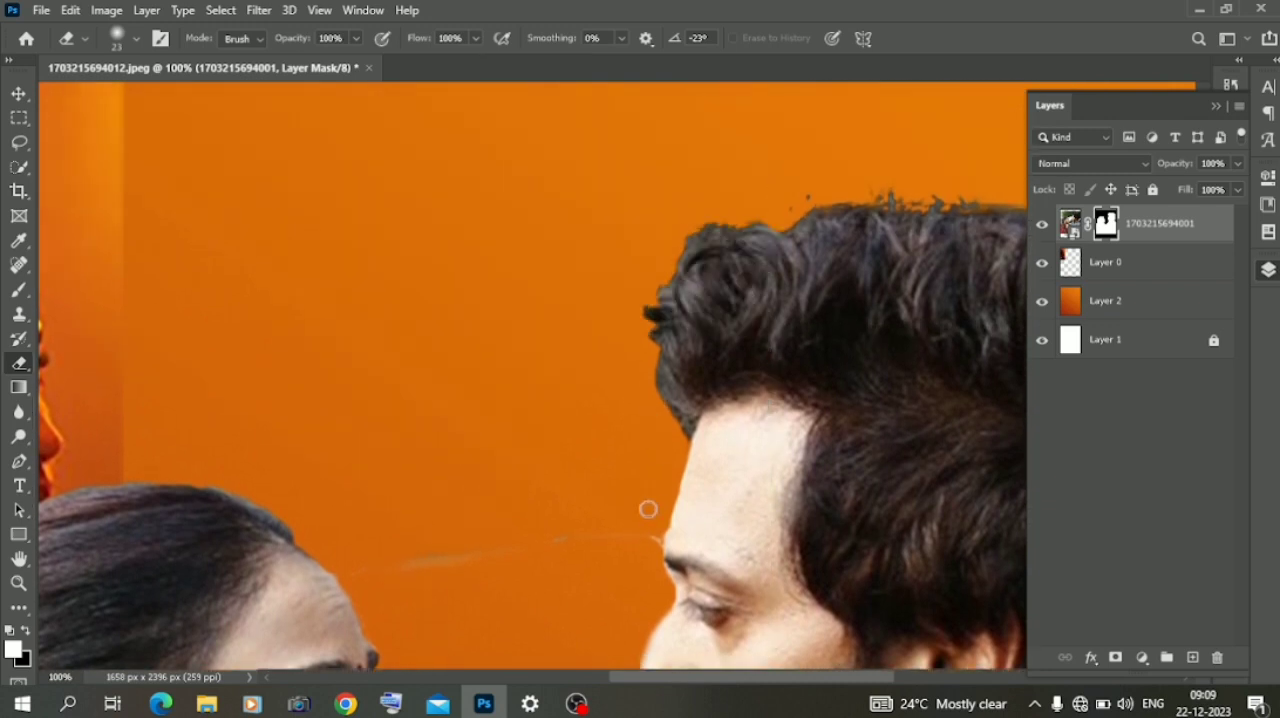
pyautogui.scroll(-4, 555, 527)
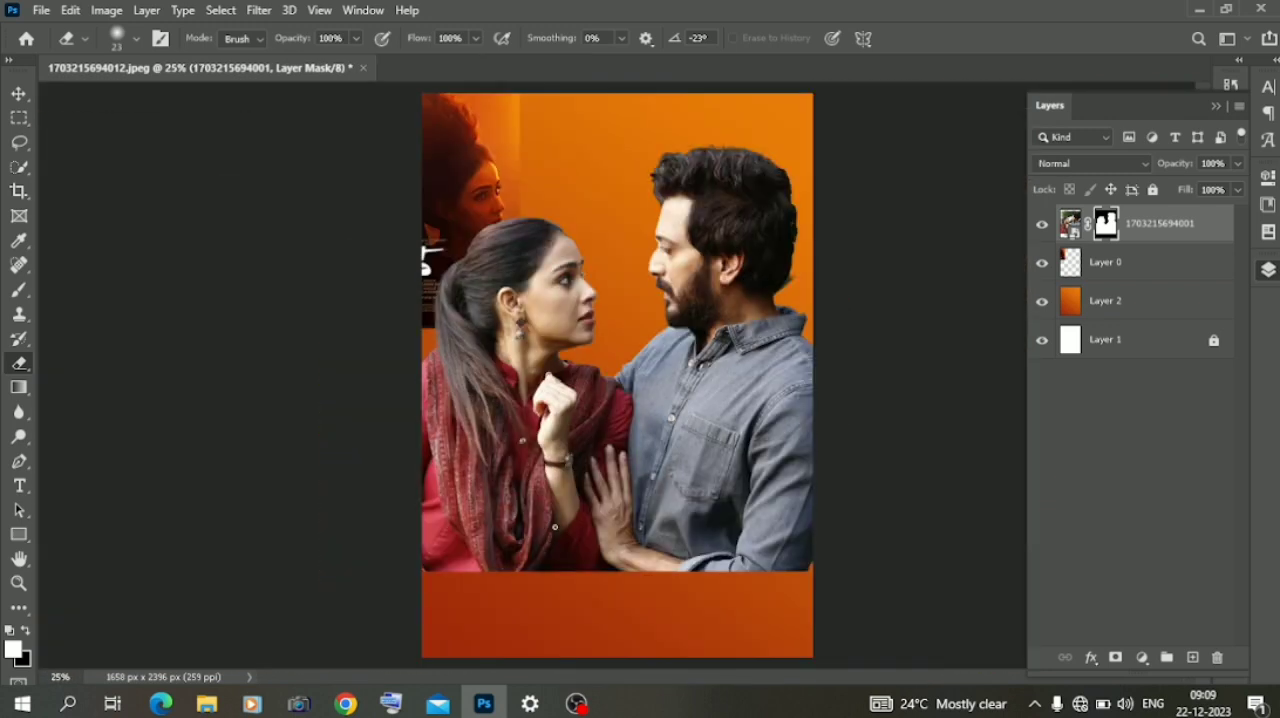
pyautogui.click(19, 95)
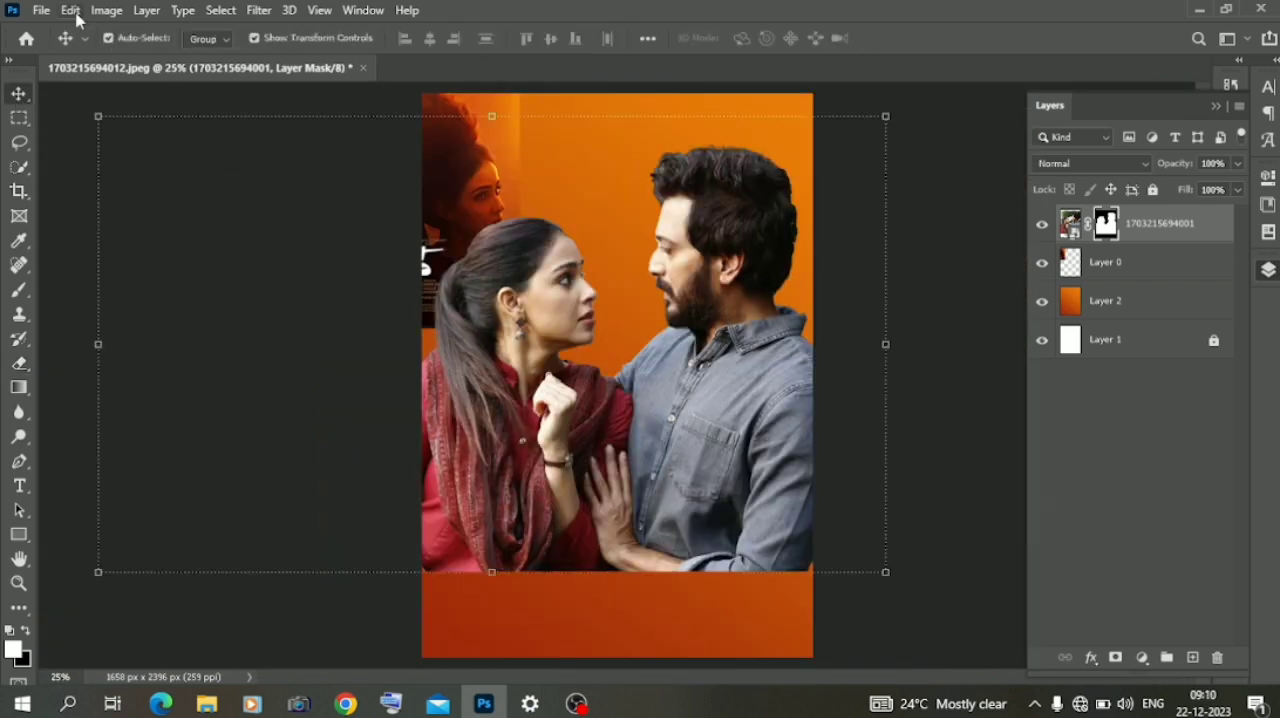
pyautogui.click(106, 10)
pyautogui.click(70, 10)
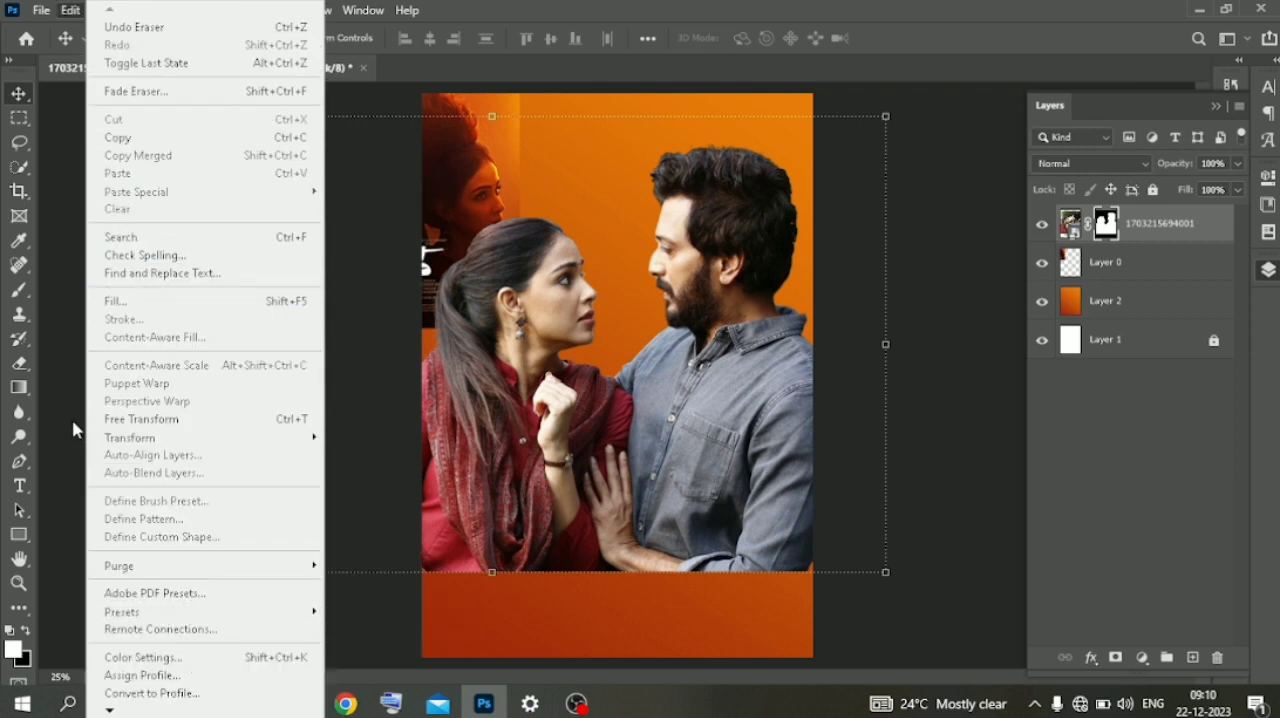
pyautogui.click(106, 10)
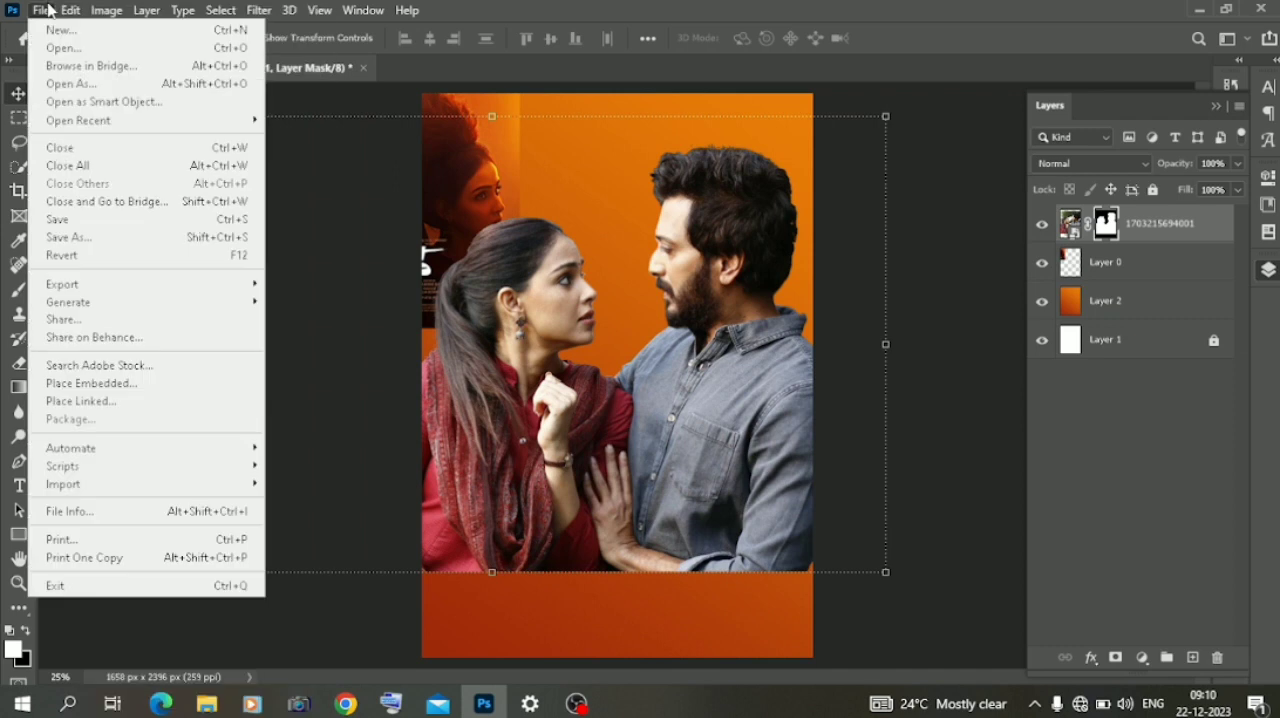
pyautogui.moveTo(68, 10)
pyautogui.click(143, 657)
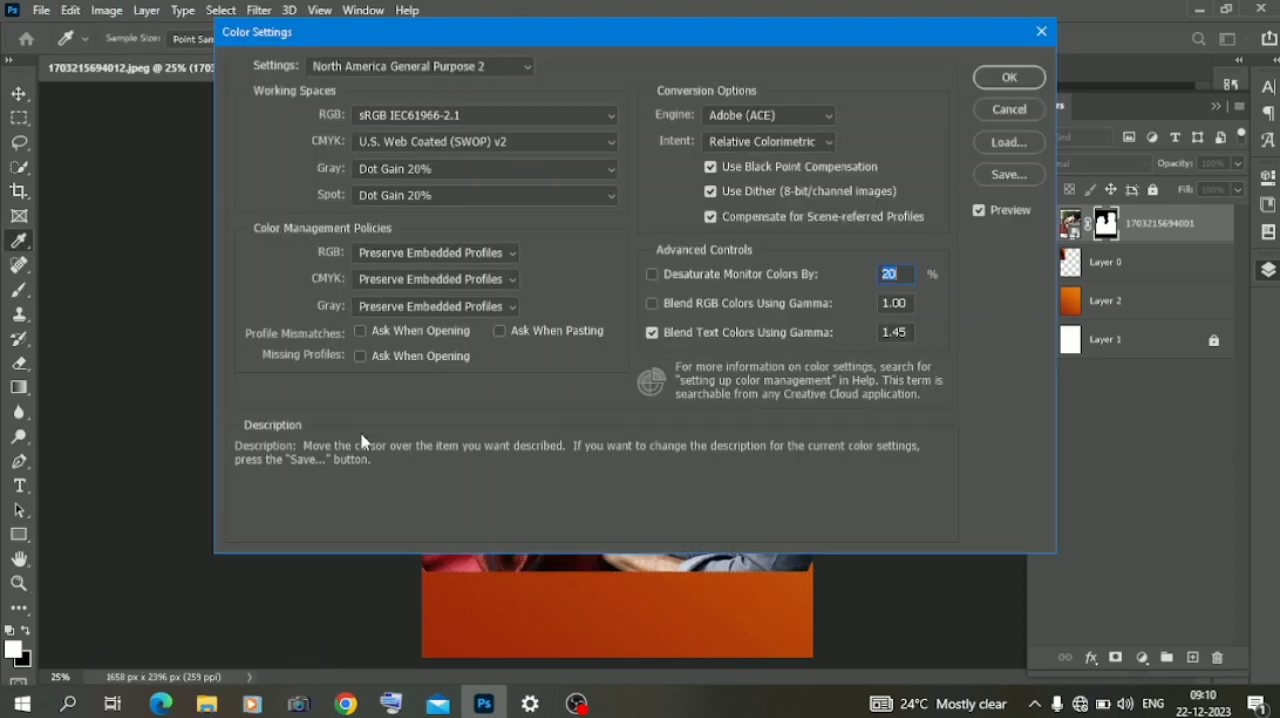
pyautogui.click(1009, 110)
pyautogui.press('v')
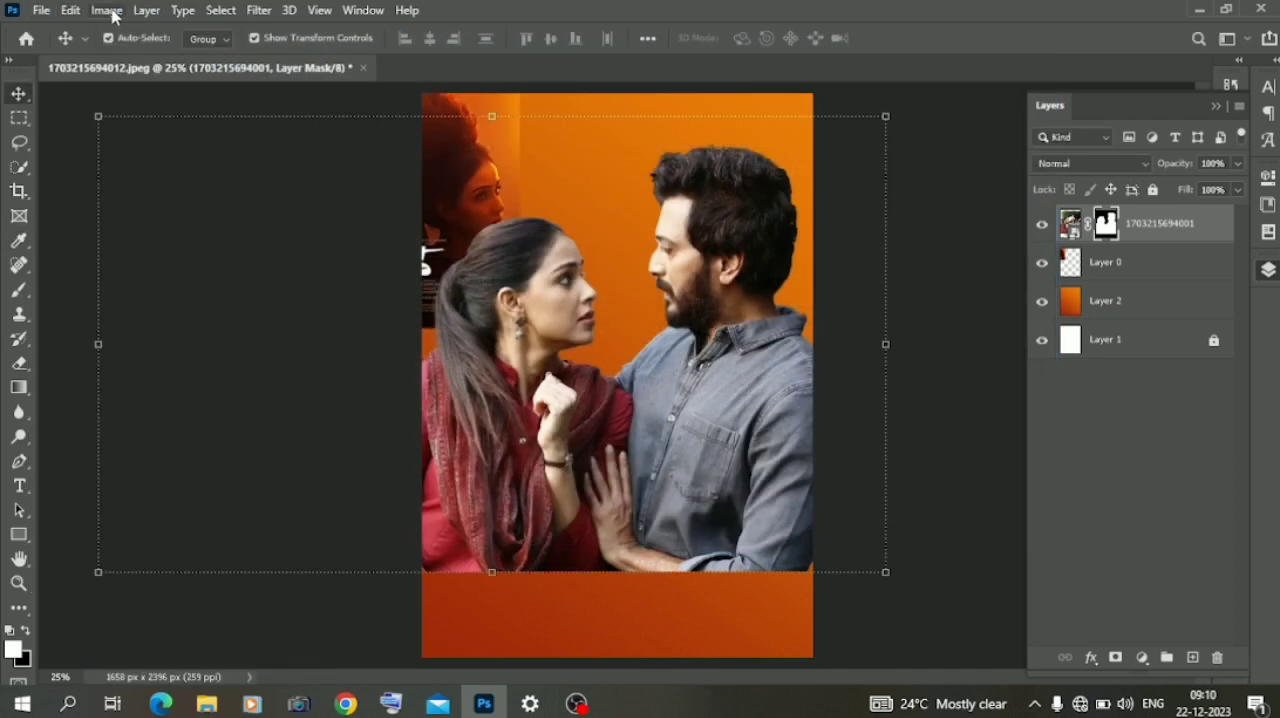
pyautogui.click(106, 10)
pyautogui.click(40, 256)
pyautogui.click(135, 14)
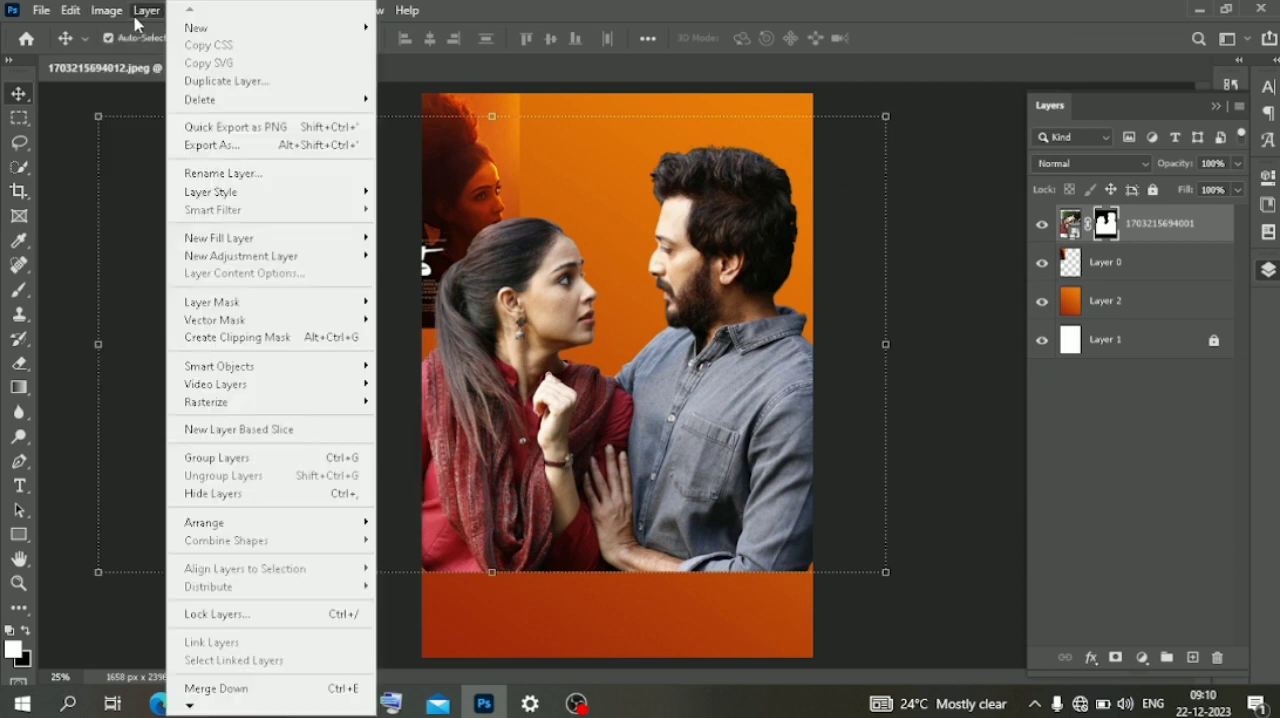
pyautogui.click(55, 162)
pyautogui.click(75, 12)
pyautogui.click(57, 168)
pyautogui.click(106, 11)
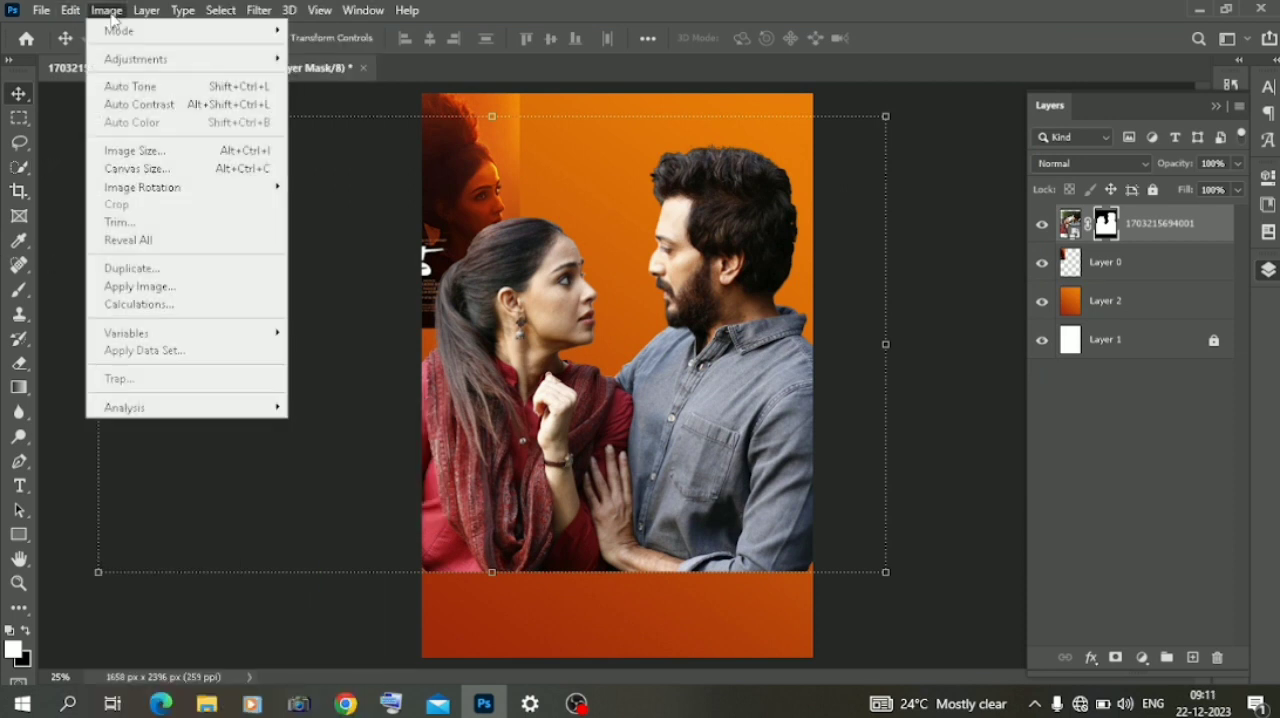
pyautogui.click(63, 140)
pyautogui.click(148, 11)
pyautogui.click(260, 11)
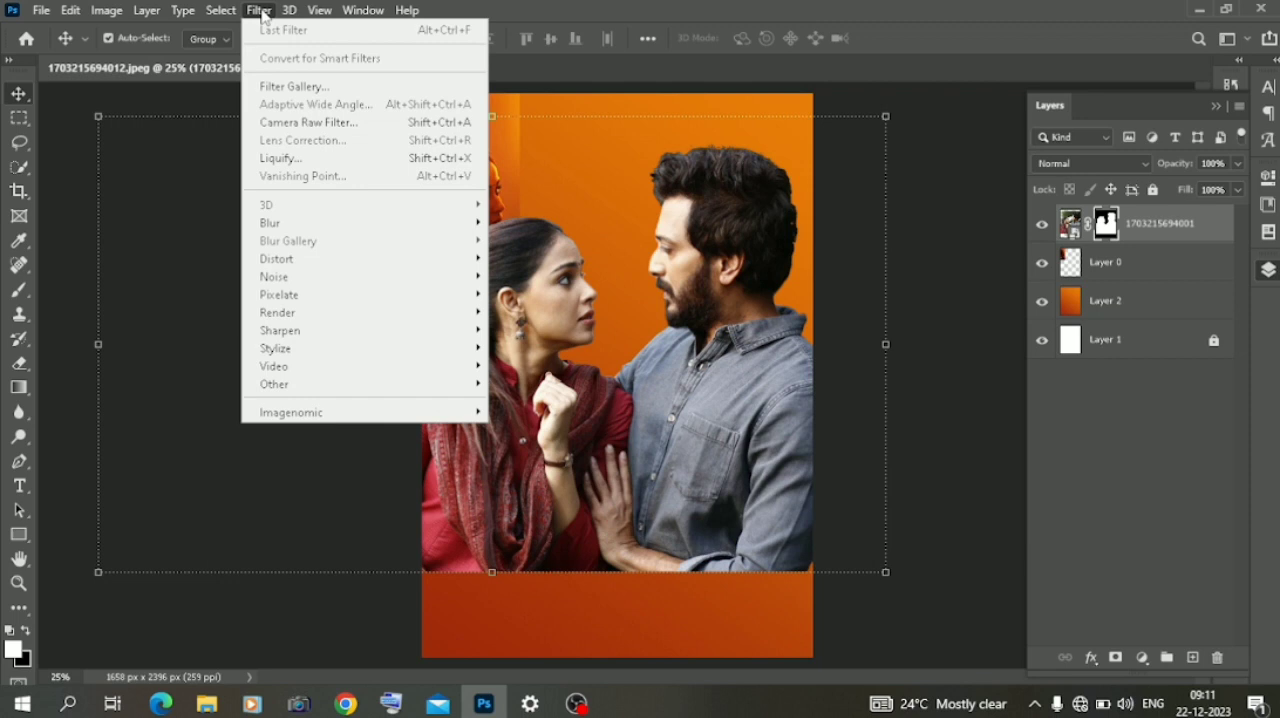
# - Apply Auto Tone and Auto Contrast with the couple layer's mask targeted
pyautogui.click(106, 10)
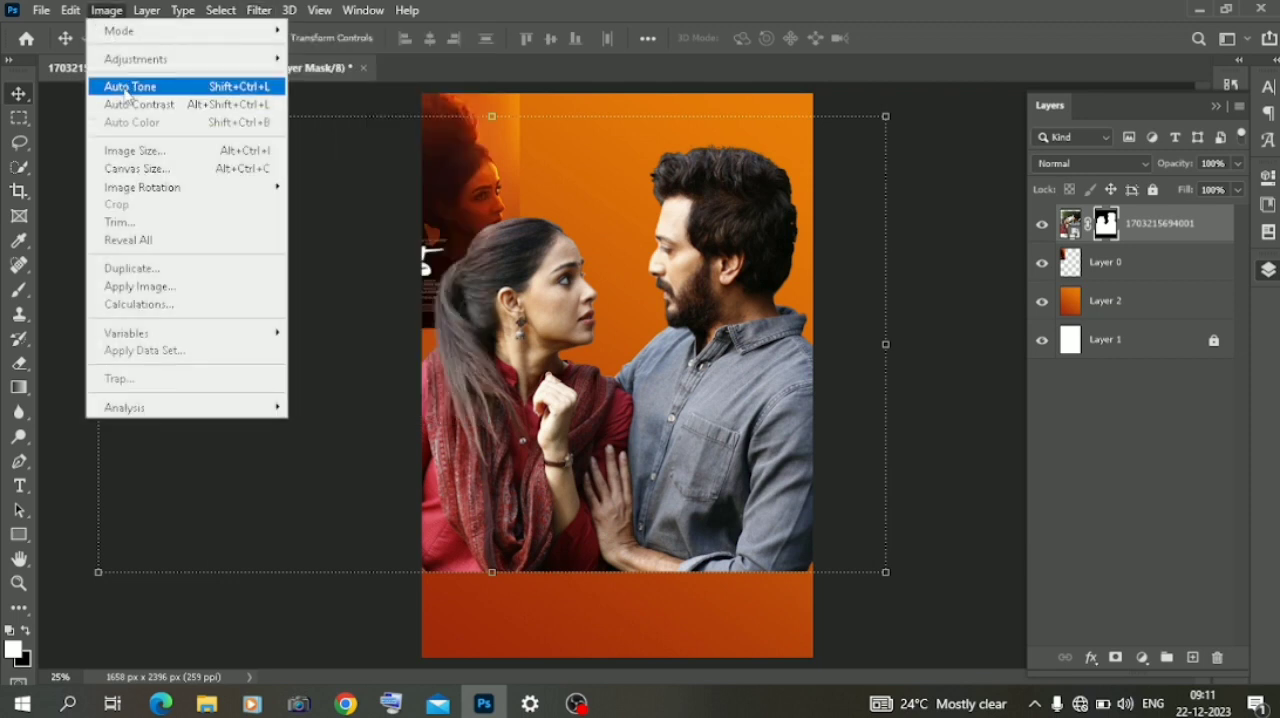
pyautogui.click(130, 87)
pyautogui.click(106, 10)
pyautogui.click(149, 106)
pyautogui.click(106, 10)
pyautogui.click(1076, 222)
pyautogui.rightClick(1121, 221)
pyautogui.click(1080, 348)
pyautogui.rightClick(1100, 228)
pyautogui.click(1130, 283)
# - Correct the couple cut-out with Auto Contrast and Auto Color
pyautogui.click(106, 10)
pyautogui.click(121, 106)
pyautogui.click(106, 10)
pyautogui.click(117, 124)
# - Try 3DLUT presets such as Bleach Bypass and Kodak 5205 Fuji in a Color Lookup adjustment layer and delete that layer
pyautogui.click(1141, 657)
pyautogui.click(1171, 560)
pyautogui.click(1175, 234)
pyautogui.click(1090, 49)
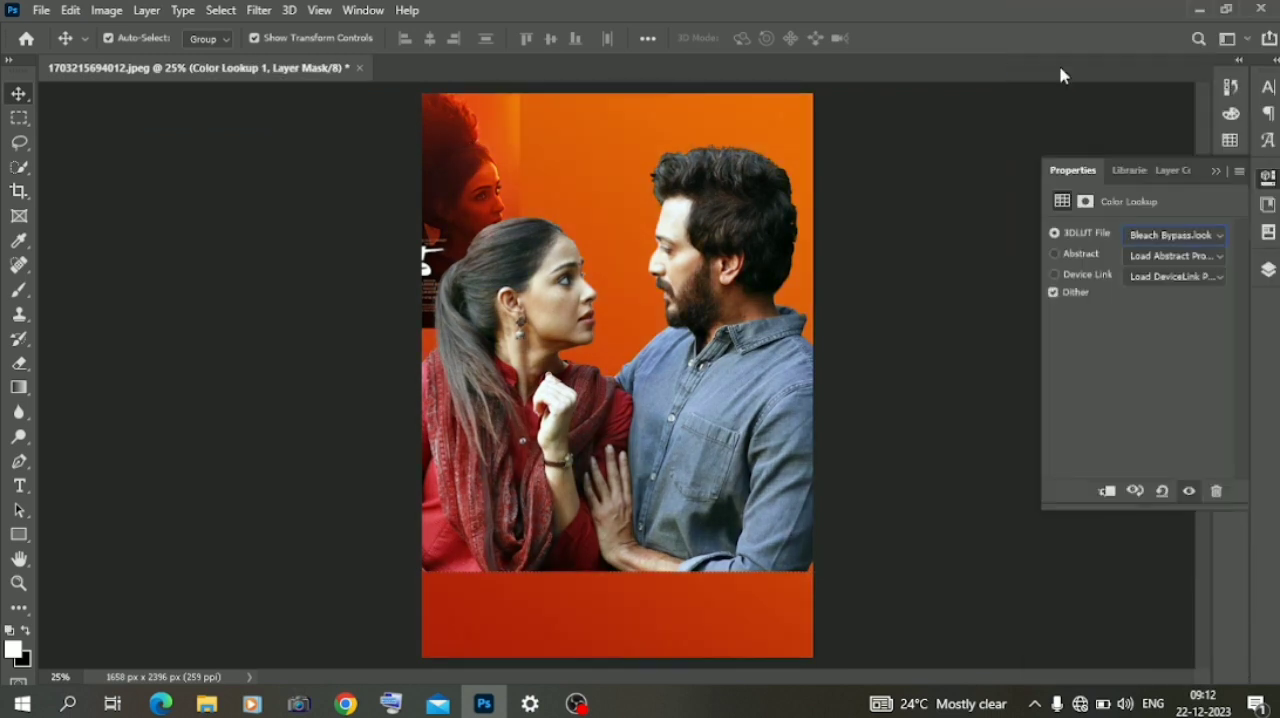
pyautogui.press('Down')
pyautogui.press('Down')
pyautogui.press('Down')
pyautogui.press('Down')
pyautogui.press('Down')
pyautogui.press('Down')
pyautogui.press('Down')
pyautogui.press('Down')
pyautogui.press('Down')
pyautogui.press('Down')
pyautogui.press('Down')
pyautogui.press('Down')
pyautogui.press('Down')
pyautogui.press('Down')
pyautogui.press('Down')
pyautogui.press('Down')
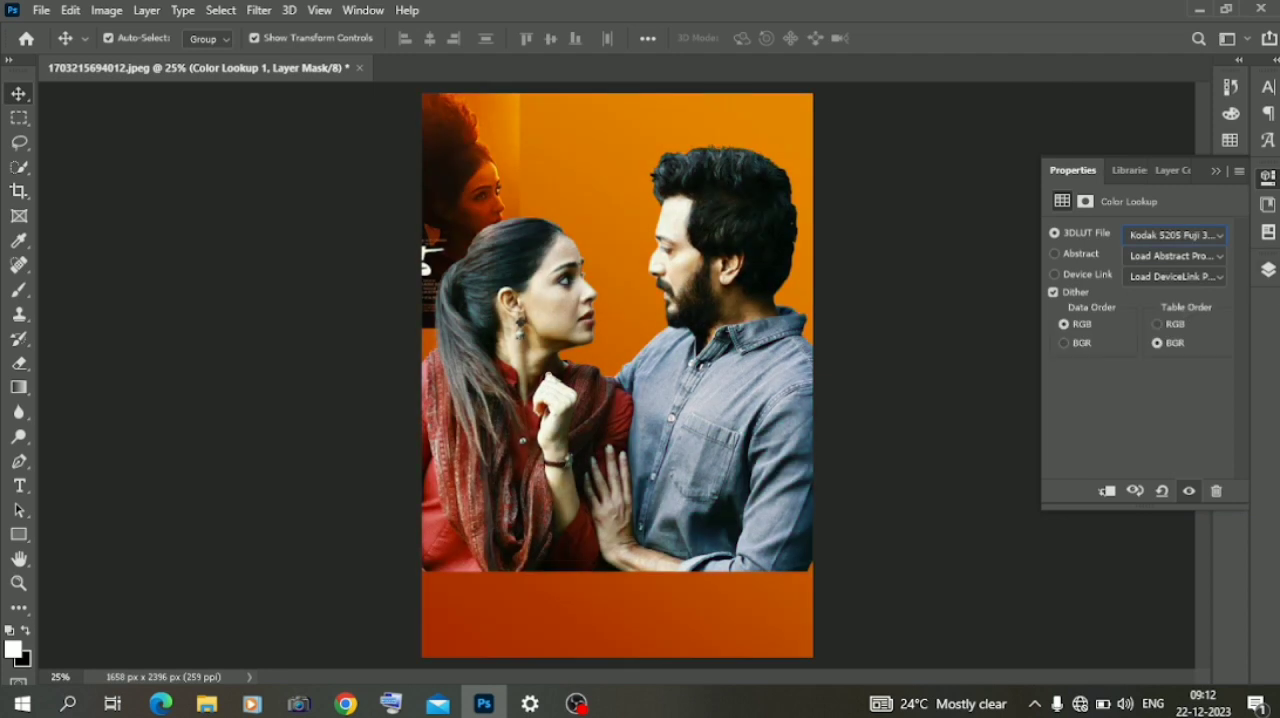
pyautogui.click(1268, 270)
pyautogui.click(1217, 657)
pyautogui.click(240, 541)
# - Duplicate the Layer 2 orange gradient to the top of the layer stack and set its blend mode to Color
pyautogui.click(1134, 298)
pyautogui.moveTo(1134, 298); pyautogui.dragTo(1113, 223)
pyautogui.click(1095, 163)
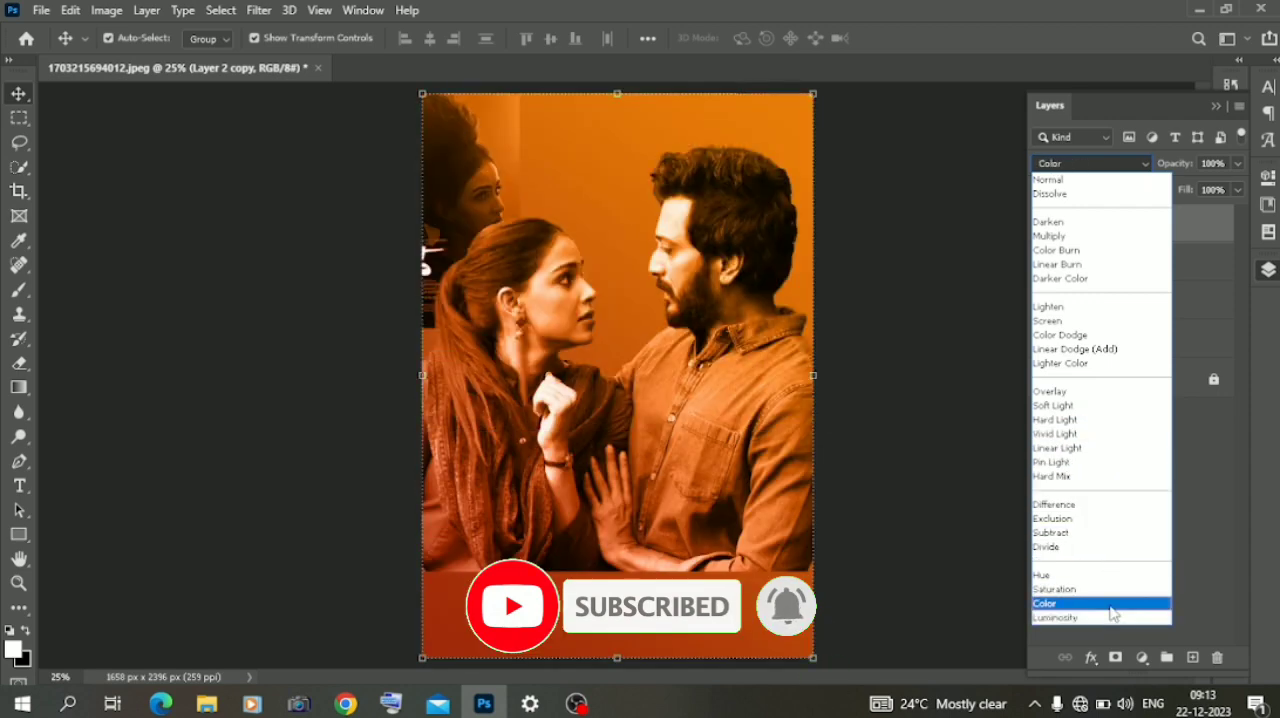
pyautogui.click(1108, 605)
# - Bring Layer 0 above the gradient copy and place the poster in the canvas's upper-right corner
pyautogui.moveTo(1129, 288); pyautogui.dragTo(1114, 214)
pyautogui.moveTo(491, 192); pyautogui.dragTo(806, 276)
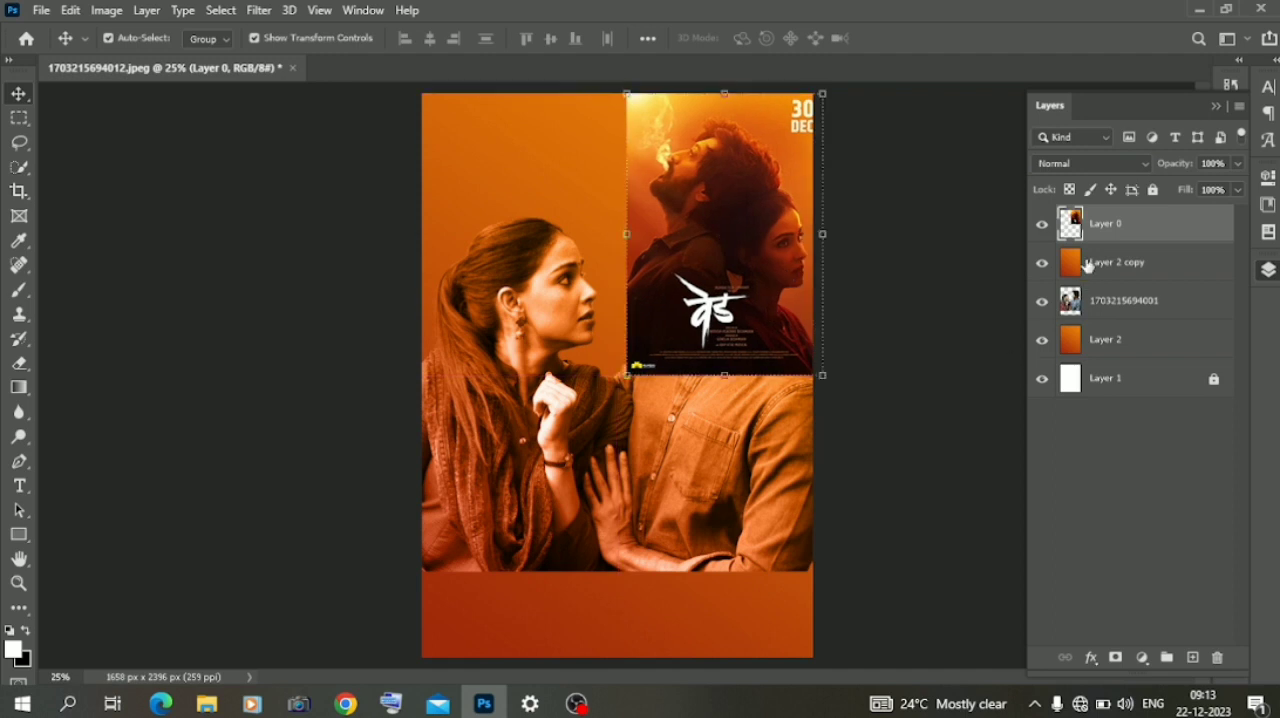
# - Set the Layer 2 copy's blend mode to Hard Light and give it an inverted, all-black layer mask
pyautogui.click(1086, 270)
pyautogui.click(1092, 164)
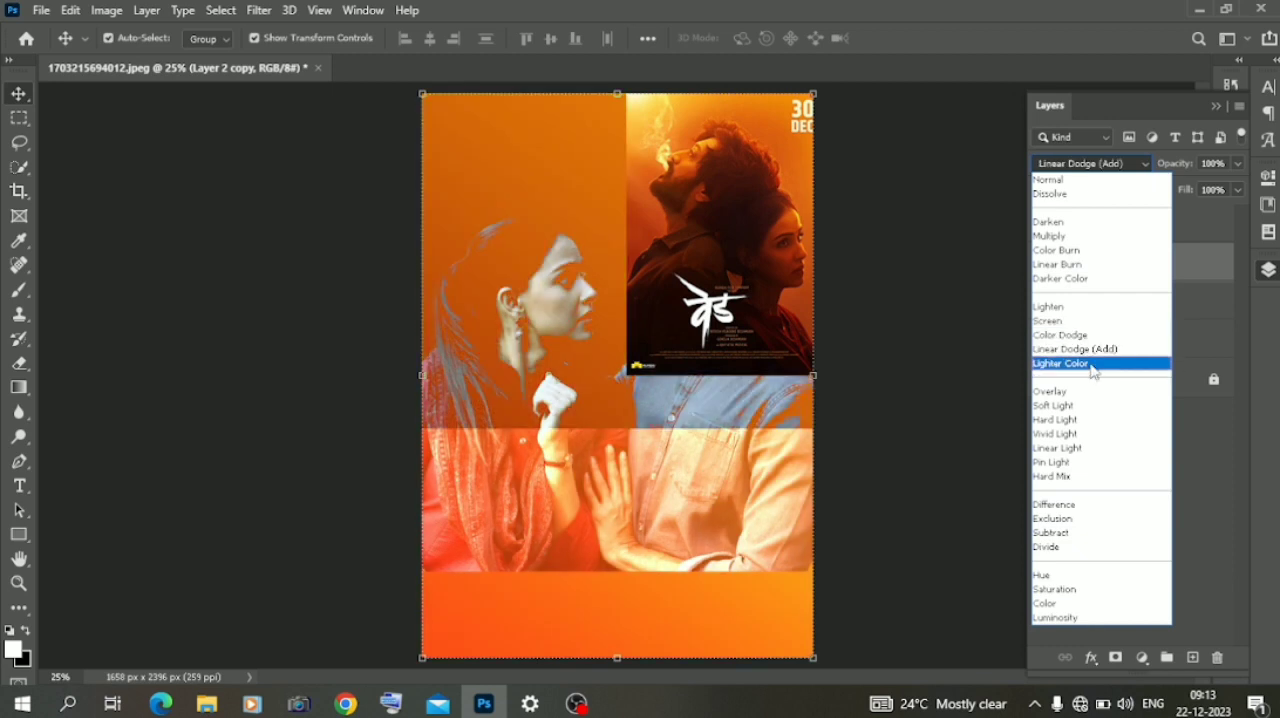
pyautogui.click(1098, 420)
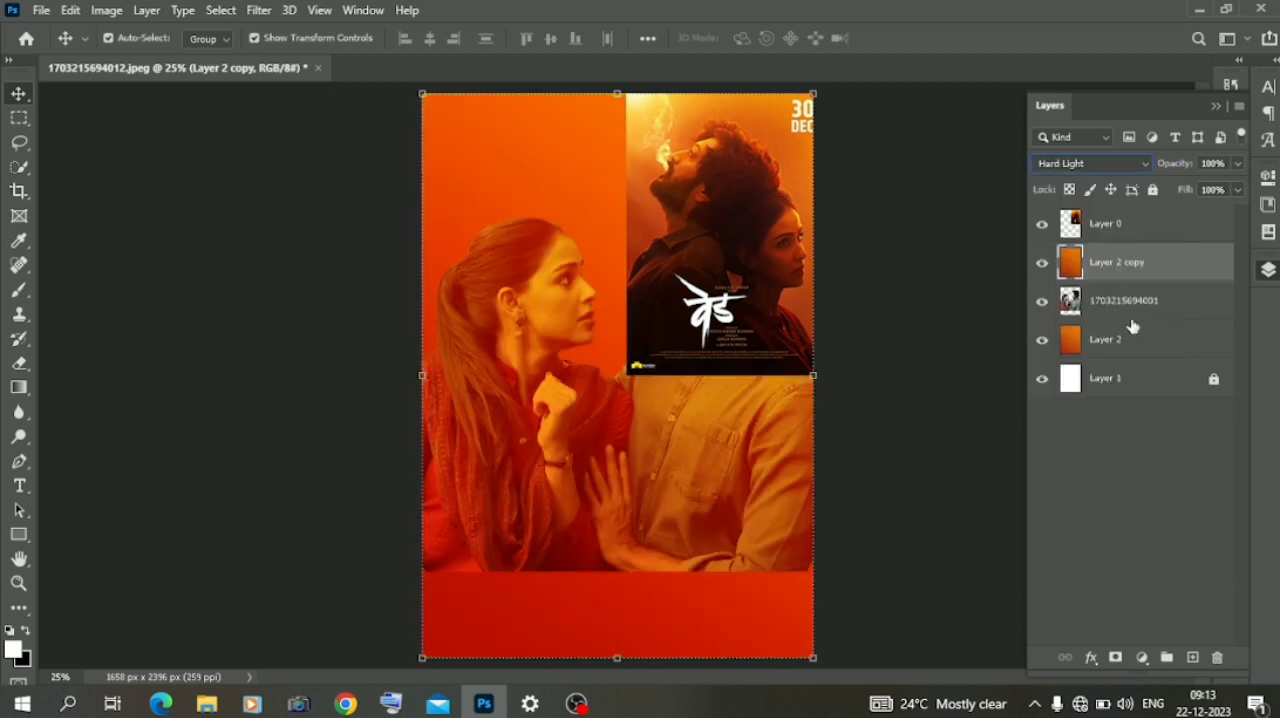
pyautogui.click(1115, 658)
pyautogui.hotkey('ctrl', 'i')
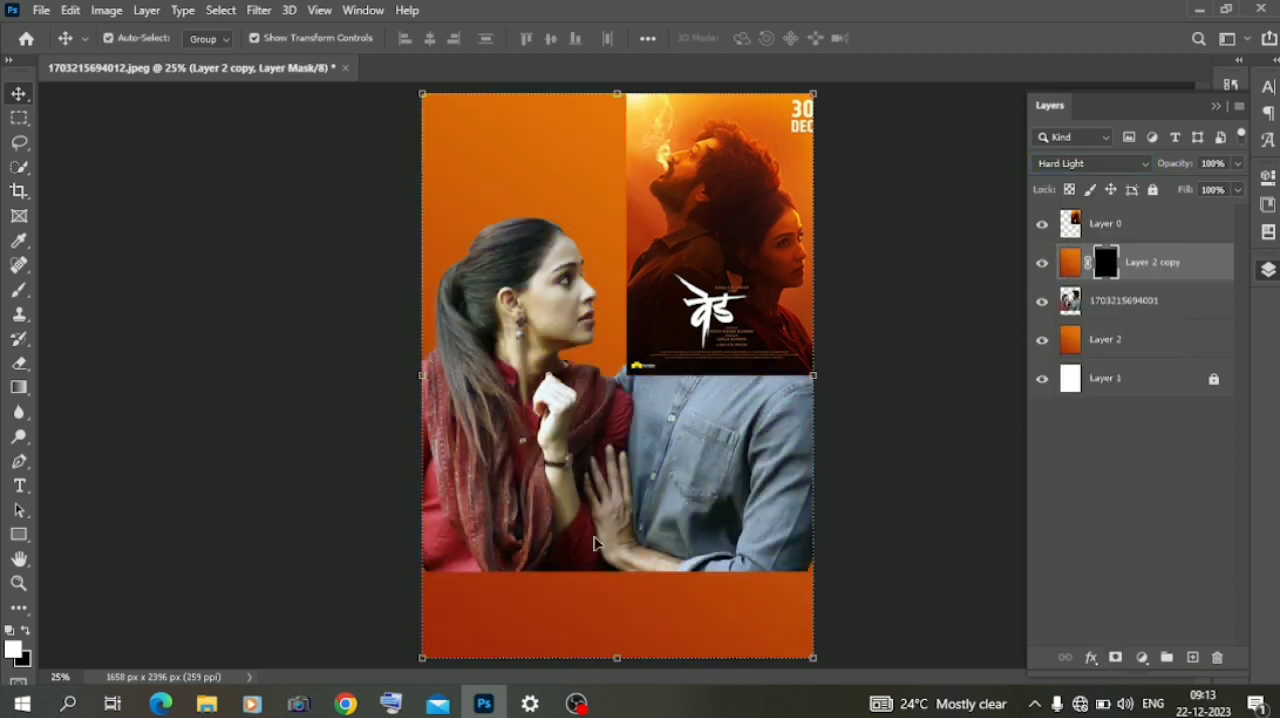
# - Hide Layer 0 and paint the orange tint over the couple's upper half on the mask with a white 1811 px brush at 28% opacity
pyautogui.click(19, 293)
pyautogui.click(540, 160)
pyautogui.click(538, 156)
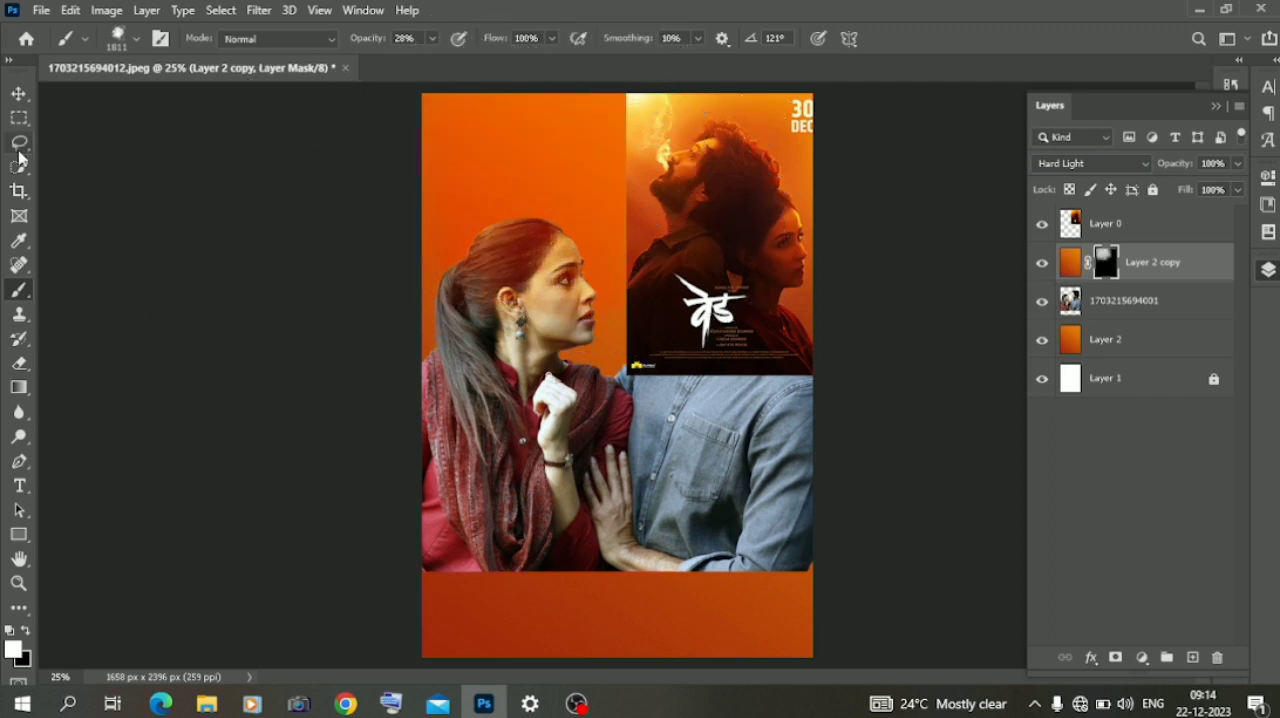
pyautogui.click(1042, 223)
pyautogui.click(565, 256)
pyautogui.click(398, 301)
pyautogui.click(723, 285)
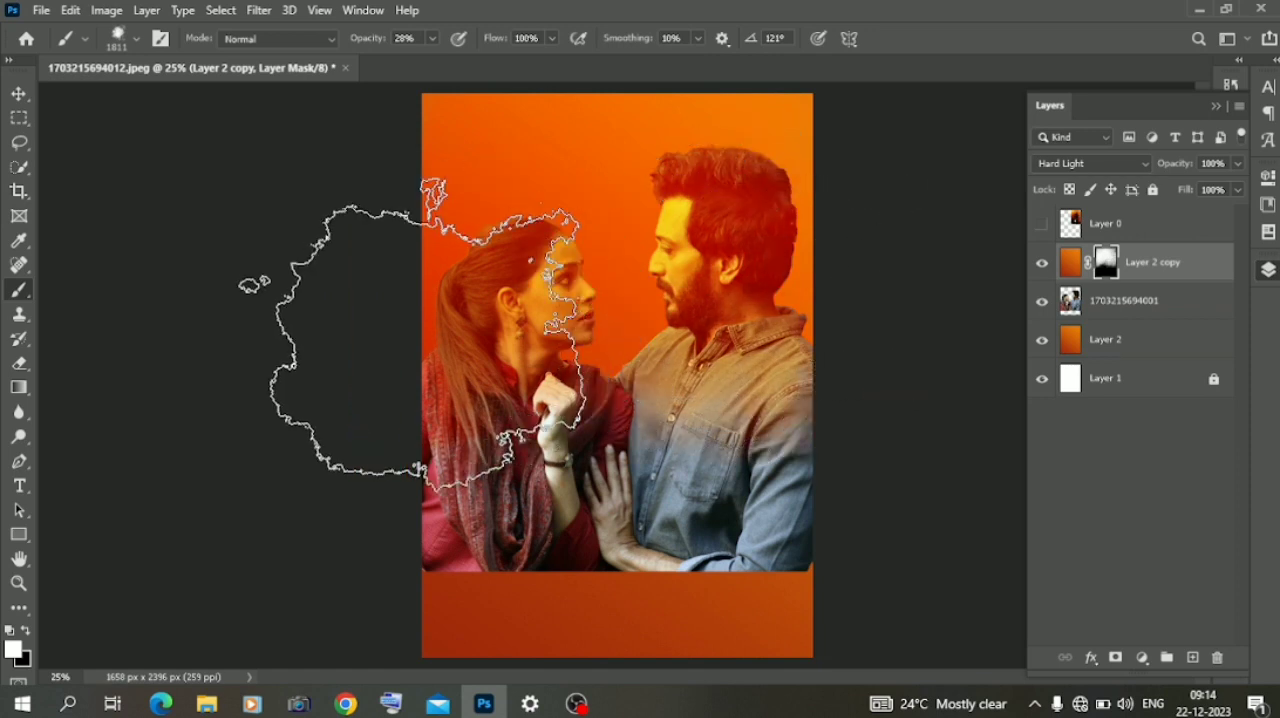
# - Reduce the orange tint on the woman's face by painting black on the mask with a soft 275 px brush
pyautogui.rightClick(19, 289)
pyautogui.rightClick(649, 311)
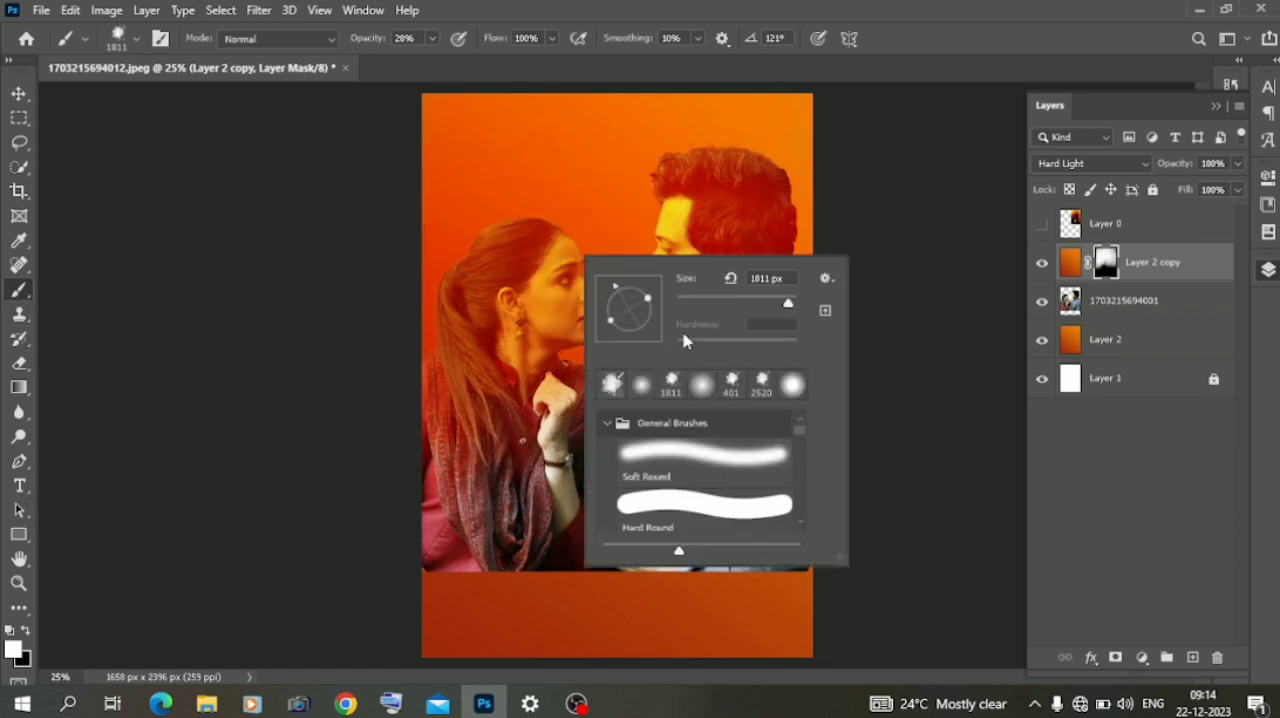
pyautogui.click(27, 632)
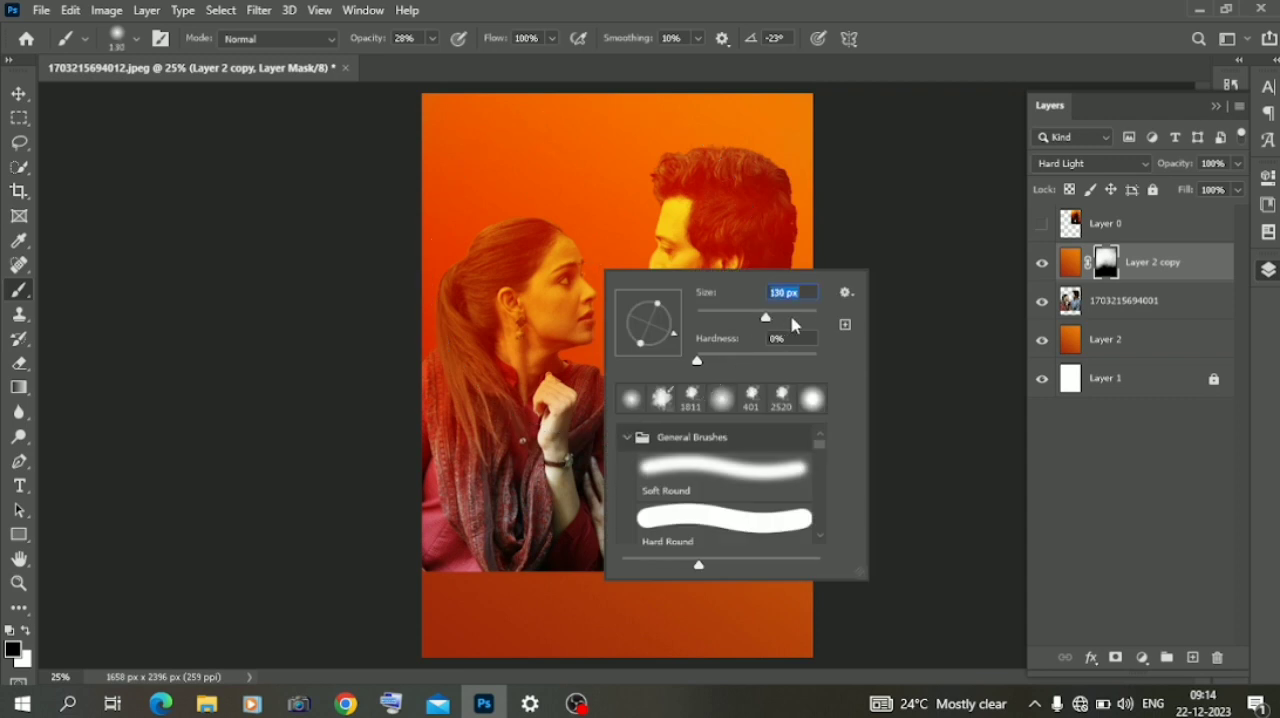
pyautogui.click(560, 215)
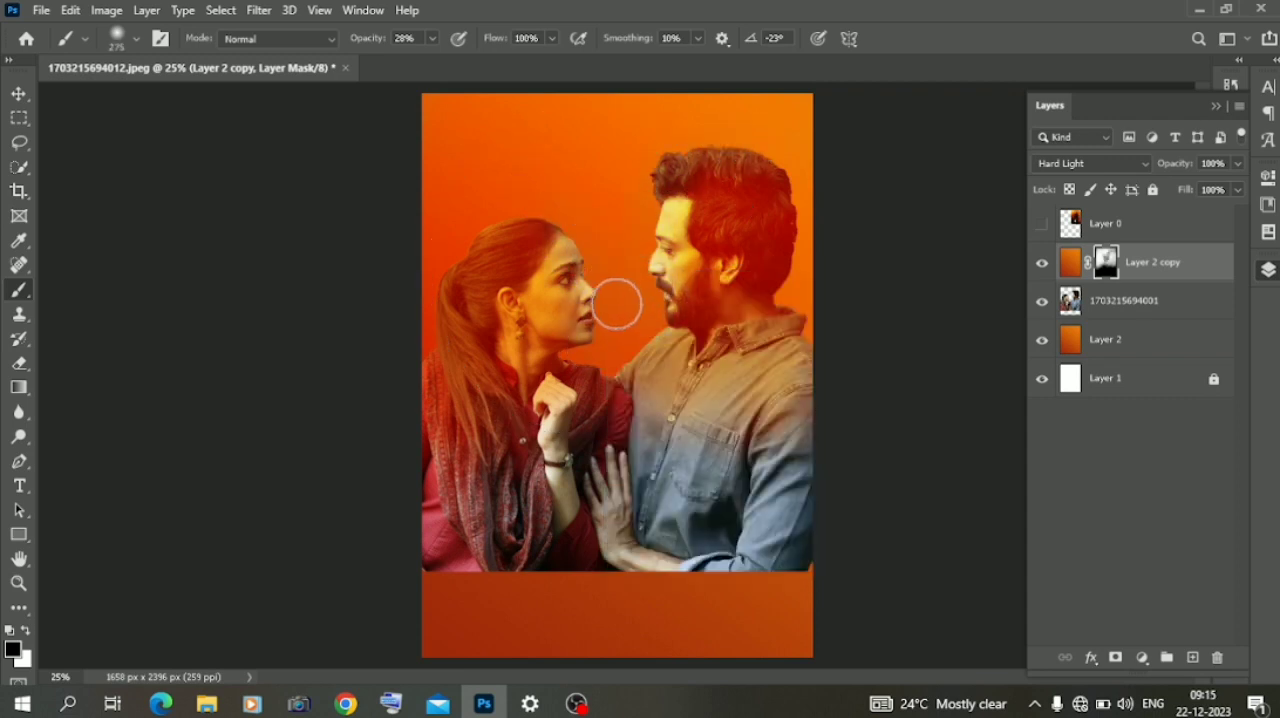
# - Restore a faint orange tint around the woman's forehead by painting the mask with a white 385 px brush at 16% opacity
pyautogui.click(433, 39)
pyautogui.click(409, 62)
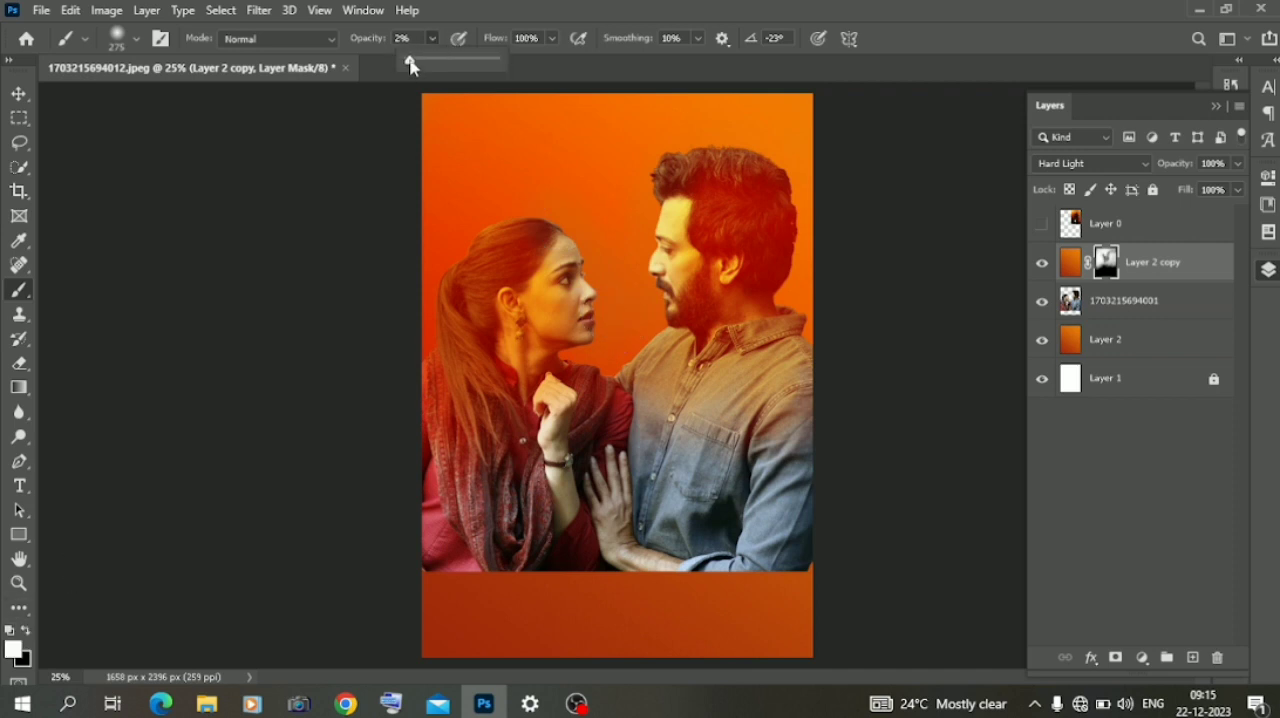
pyautogui.rightClick(540, 221)
pyautogui.click(547, 217)
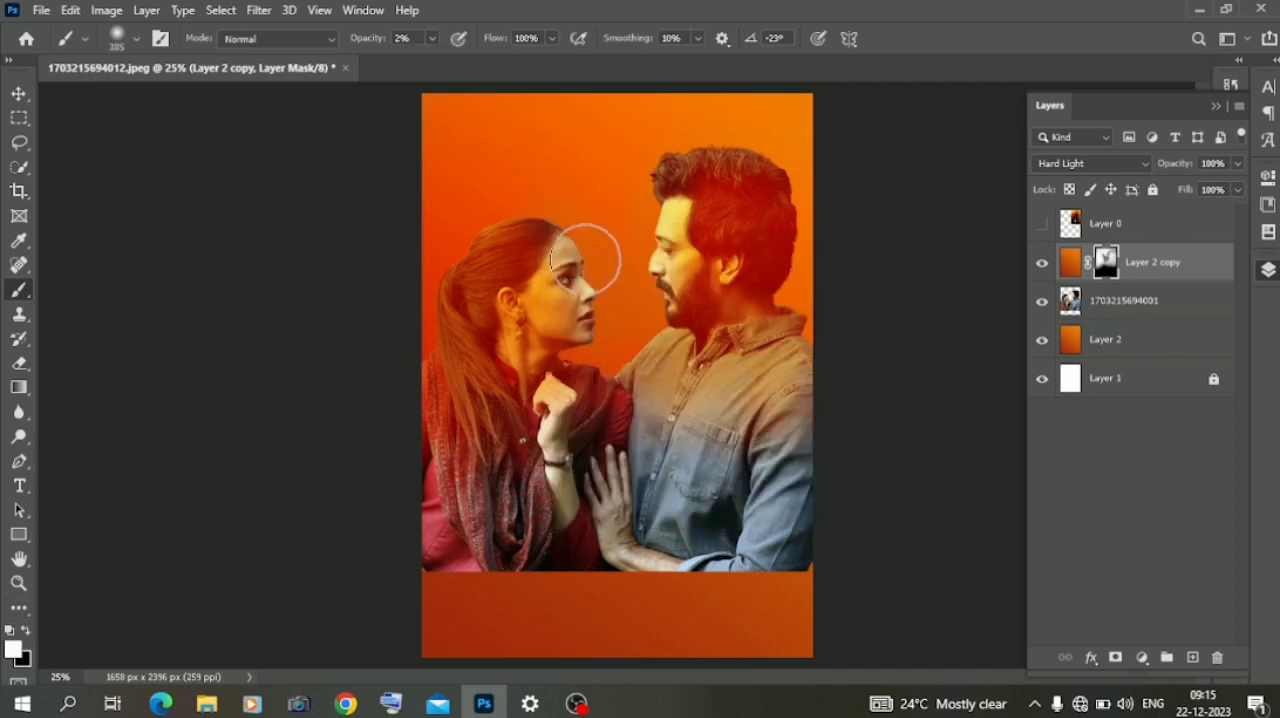
pyautogui.click(434, 40)
pyautogui.click(442, 59)
pyautogui.click(580, 262)
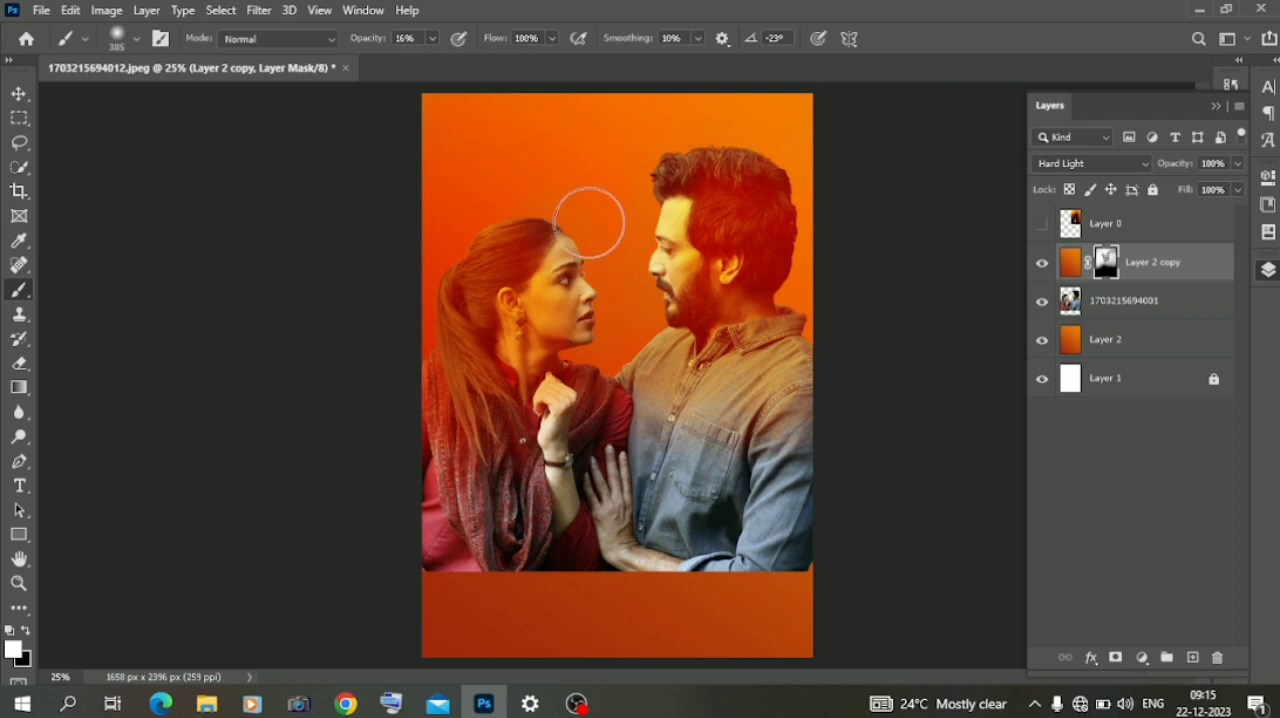
# - Duplicate the Layer 2 gradient above Layer 2 copy and set the duplicate's blend mode to Linear Burn
pyautogui.click(19, 94)
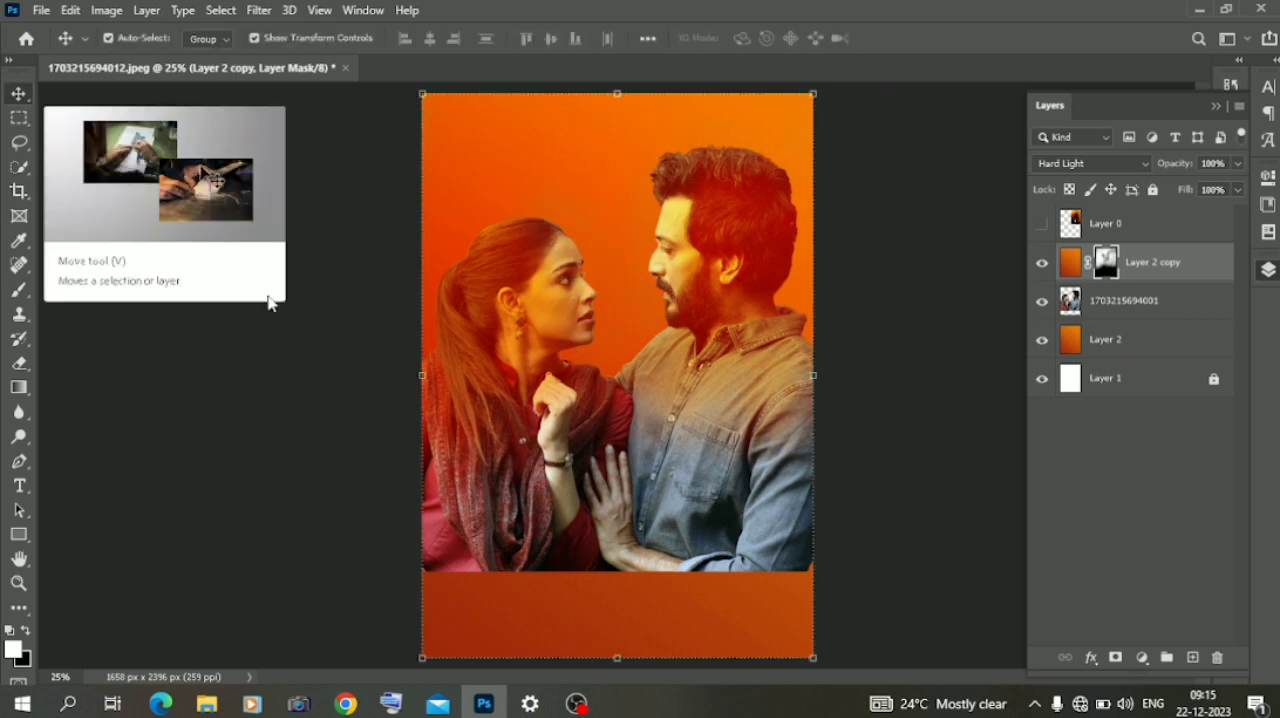
pyautogui.click(443, 313)
pyautogui.click(1100, 339)
pyautogui.moveTo(1100, 339); pyautogui.dragTo(1108, 245)
pyautogui.click(1087, 166)
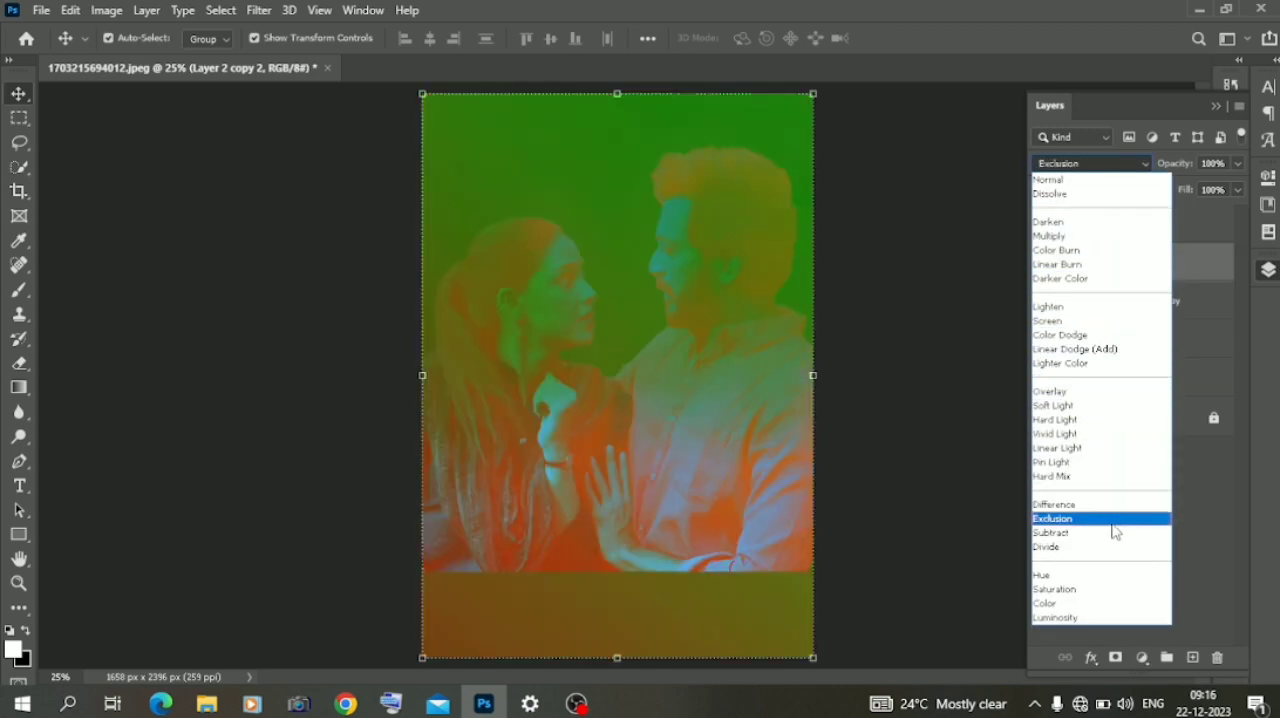
pyautogui.click(1060, 264)
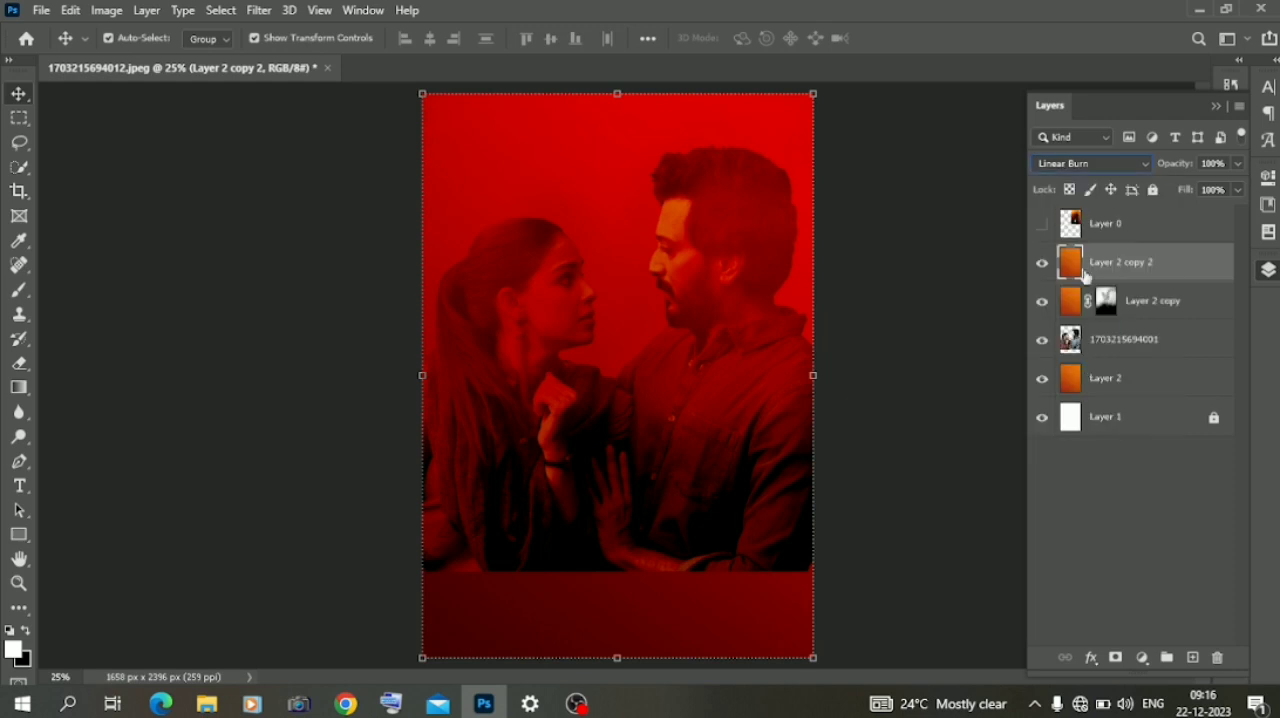
# - Add an inverted black mask to Layer 2 copy 2 and paint white over the poster's lower half with a large soft brush at 63% opacity
pyautogui.click(1115, 657)
pyautogui.hotkey('ctrl', 'i')
pyautogui.click(19, 290)
pyautogui.rightClick(386, 480)
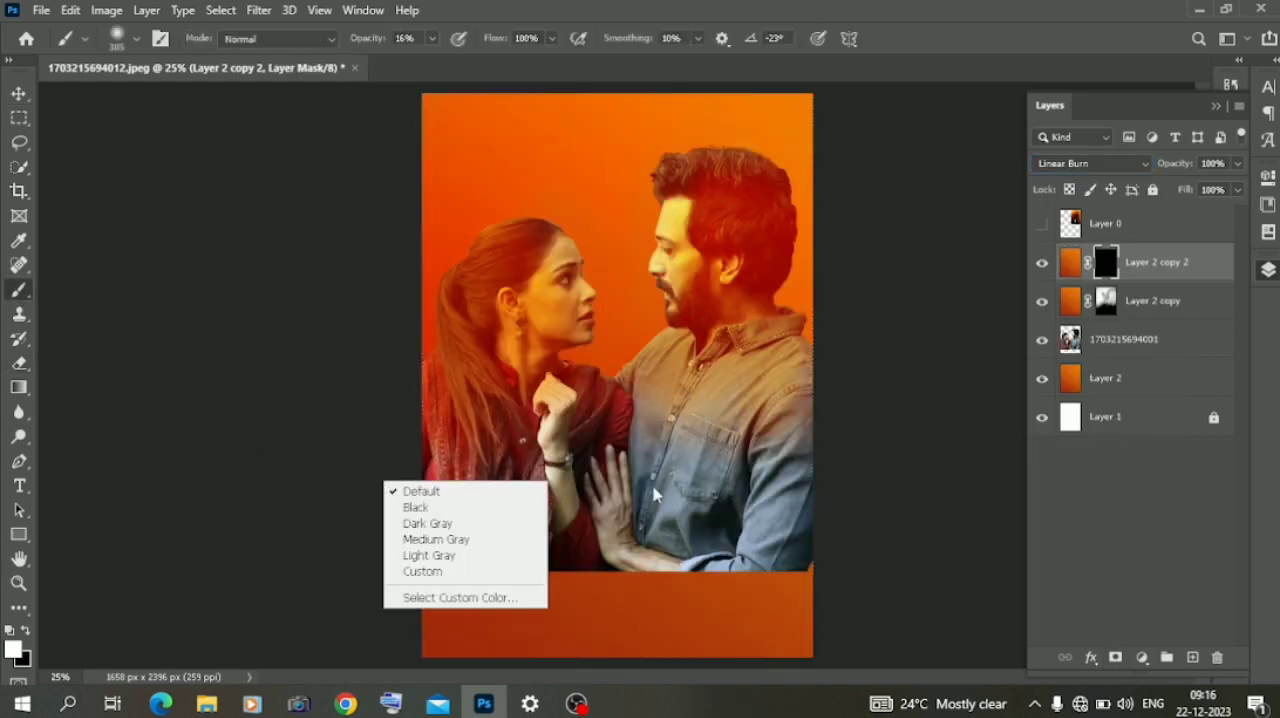
pyautogui.rightClick(662, 376)
pyautogui.click(867, 418)
pyautogui.moveTo(432, 40); pyautogui.dragTo(478, 62)
pyautogui.moveTo(465, 597)
pyautogui.mouseDown()
pyautogui.moveTo(618, 631)
pyautogui.moveTo(786, 618)
pyautogui.moveTo(842, 569)
pyautogui.moveTo(355, 562)
pyautogui.moveTo(513, 567)
pyautogui.mouseUp()
pyautogui.click(19, 93)
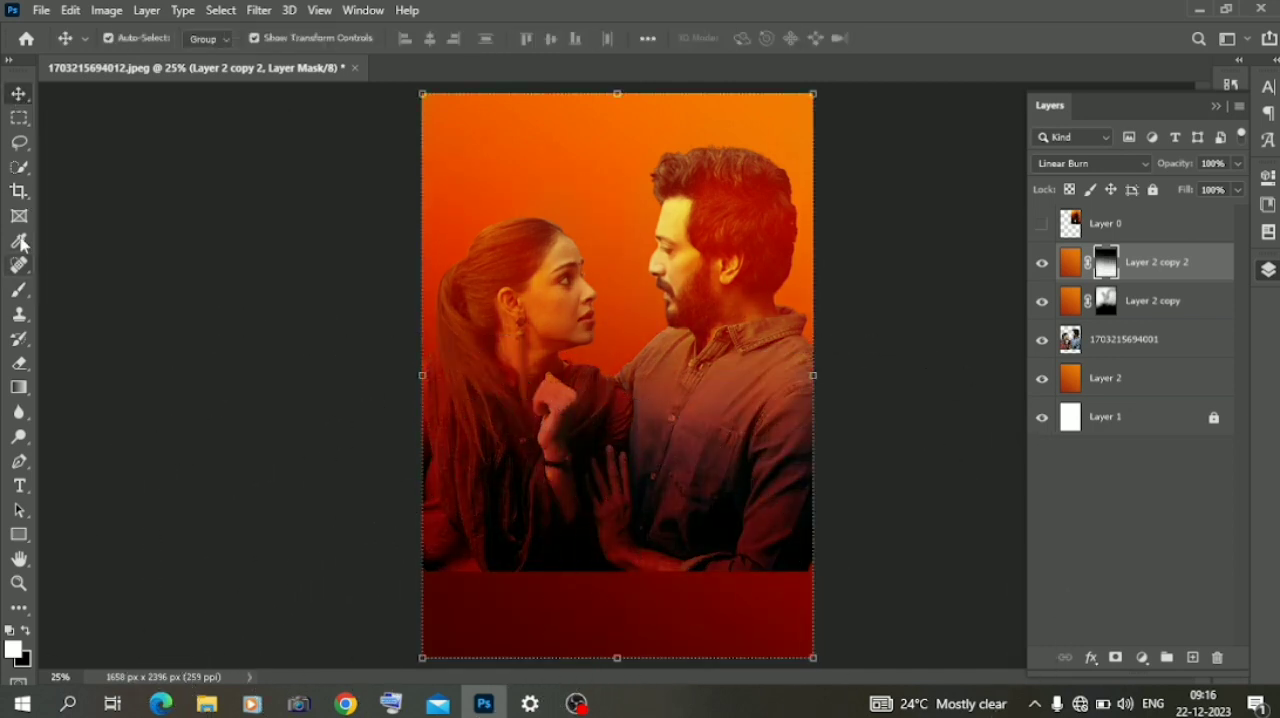
pyautogui.click(19, 363)
pyautogui.click(1098, 352)
pyautogui.rightClick(678, 443)
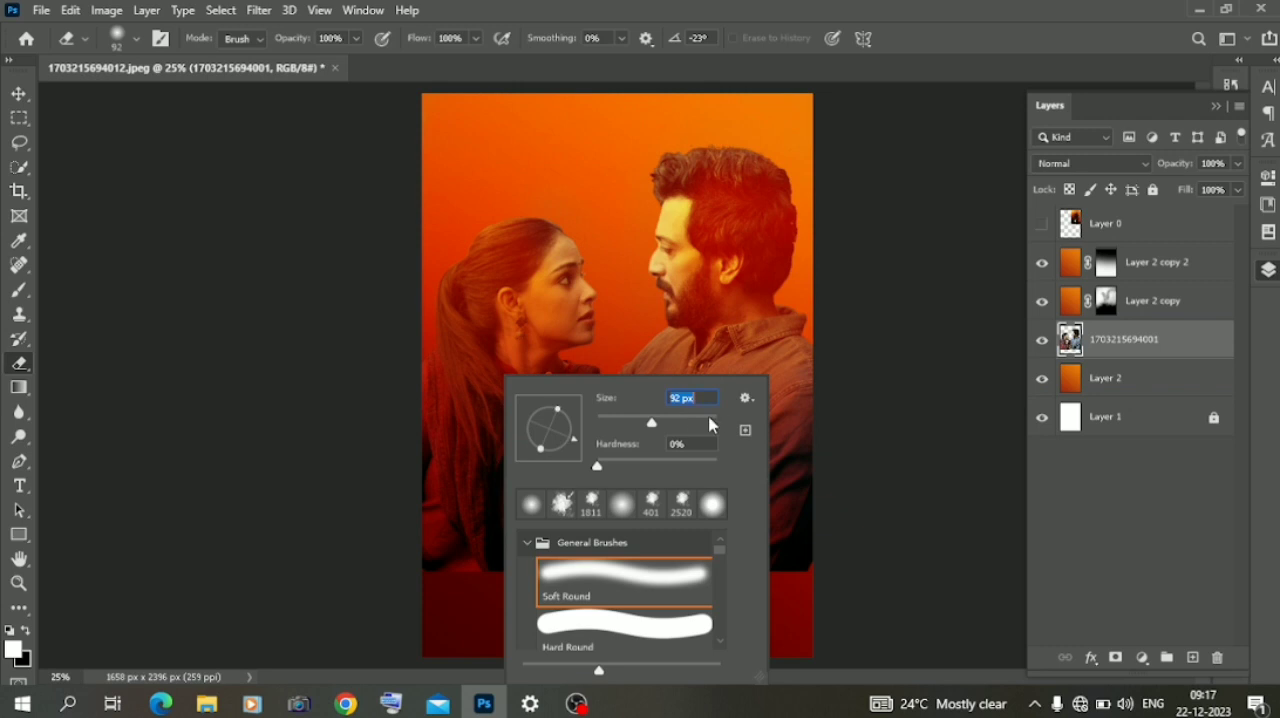
pyautogui.moveTo(708, 424); pyautogui.dragTo(680, 424)
pyautogui.moveTo(412, 597)
pyautogui.mouseDown()
pyautogui.moveTo(456, 603)
pyautogui.moveTo(437, 639)
pyautogui.mouseUp()
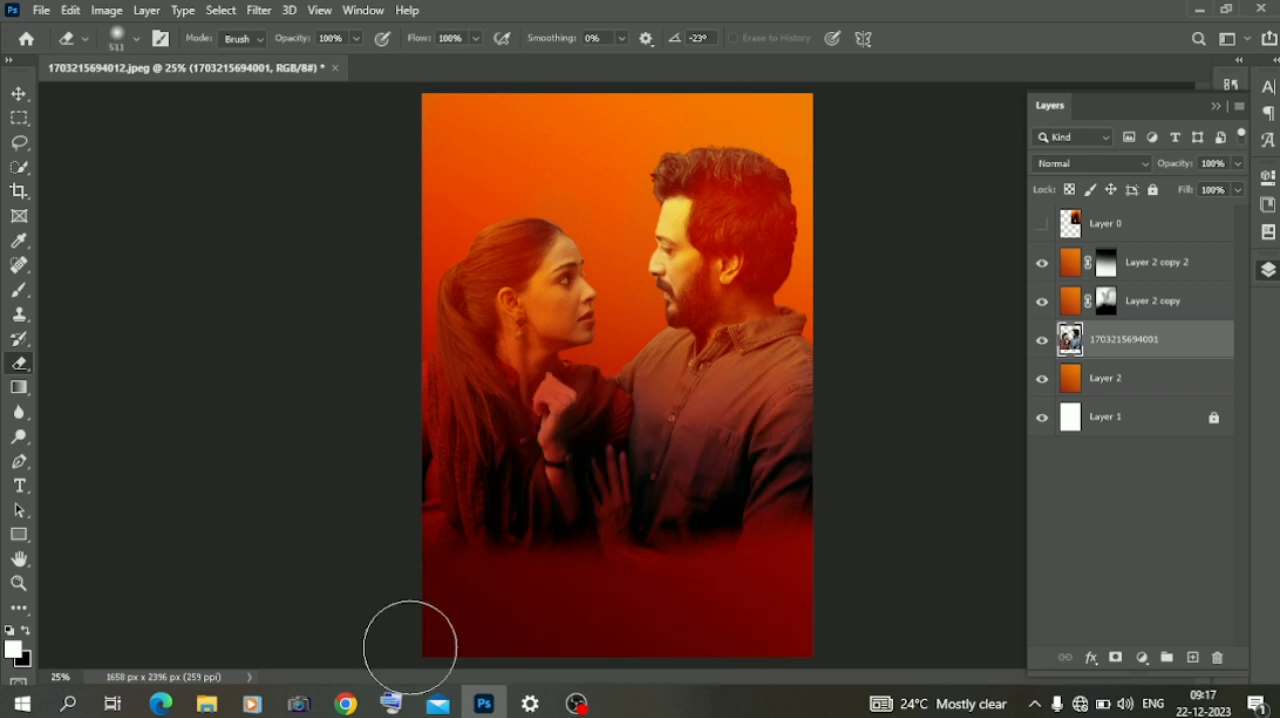
pyautogui.click(19, 94)
pyautogui.click(330, 290)
pyautogui.click(648, 430)
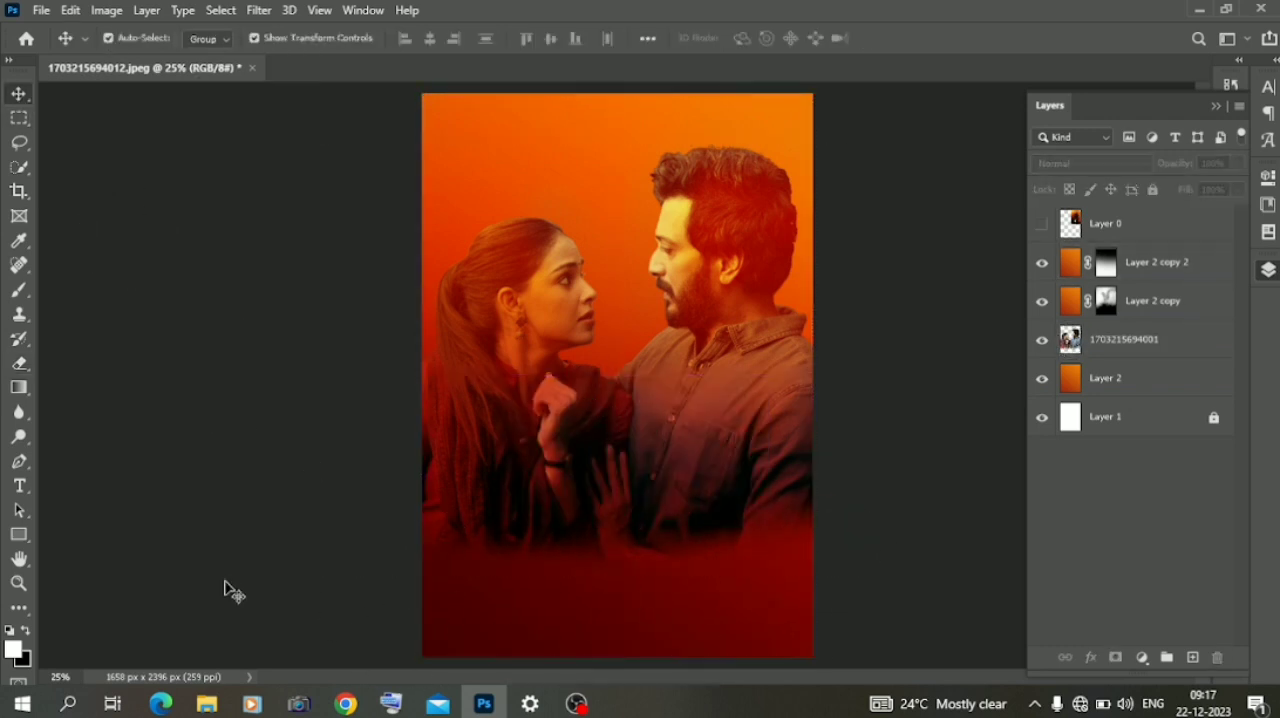
# - Switch to File Explorer and place the orange glow image from D:\material\mix matrial into the poster
pyautogui.click(206, 703)
pyautogui.click(84, 396)
pyautogui.doubleClick(332, 182)
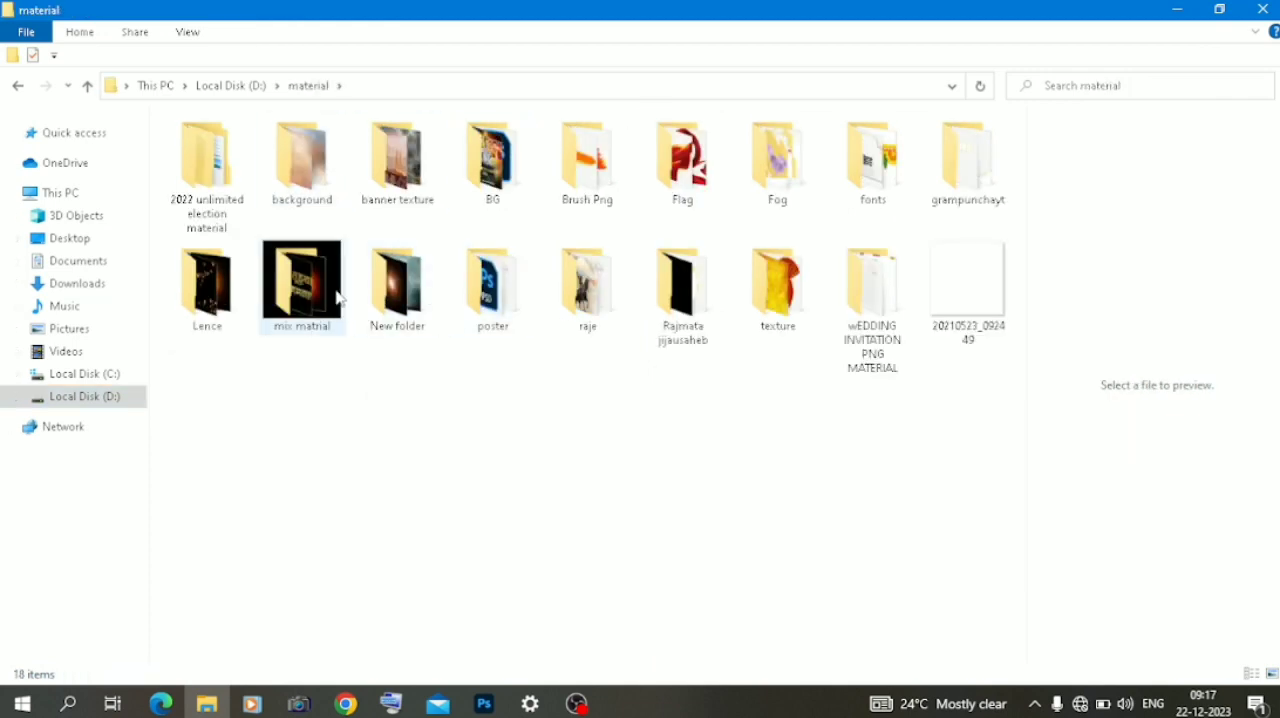
pyautogui.doubleClick(300, 278)
pyautogui.scroll(-10, 602, 328)
pyautogui.scroll(-20, 602, 328)
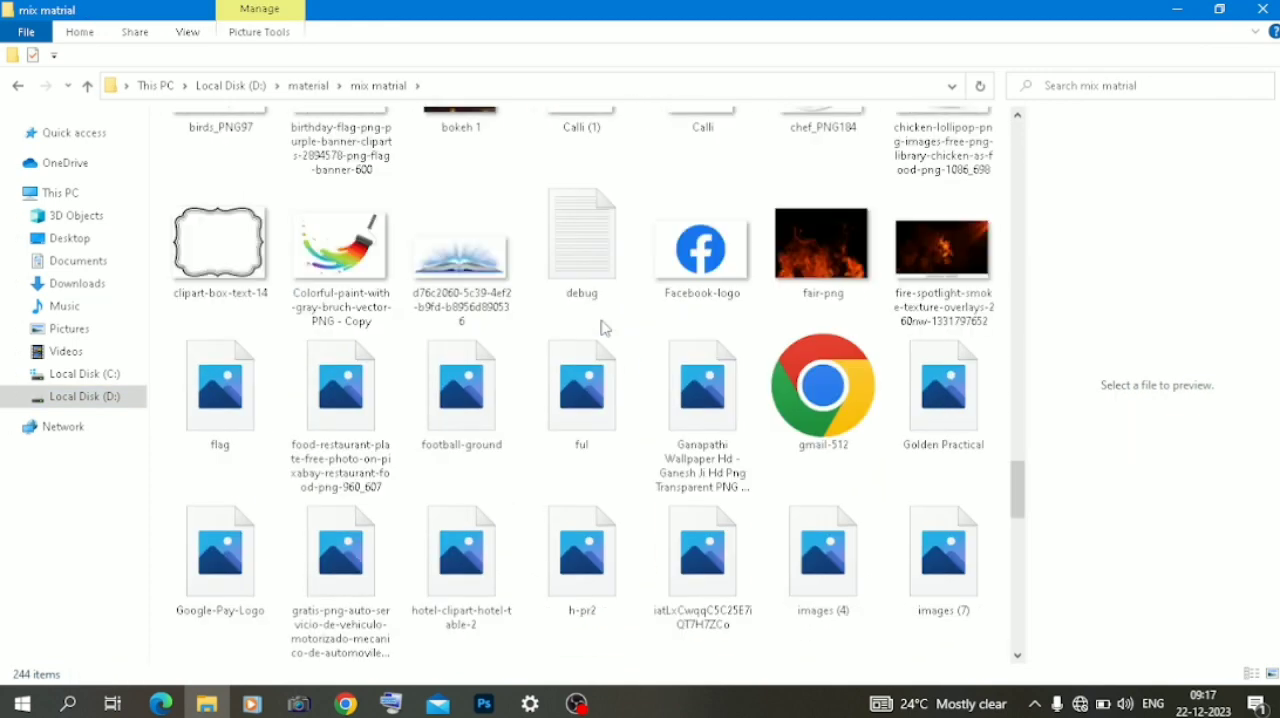
pyautogui.scroll(-5, 602, 328)
pyautogui.moveTo(694, 420); pyautogui.dragTo(556, 292)
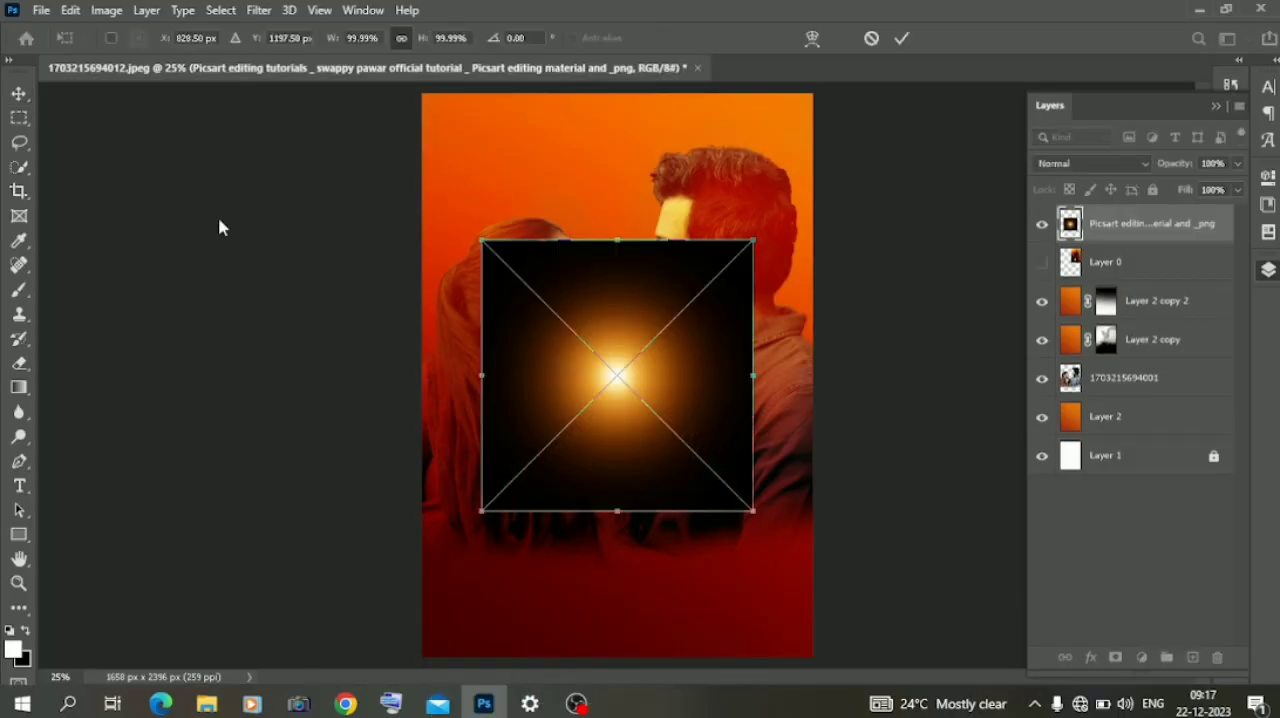
pyautogui.press('Return')
# - Set the glow layer's blend mode to Screen and move the glow to the poster's upper-left corner
pyautogui.click(1093, 163)
pyautogui.click(1100, 323)
pyautogui.moveTo(604, 383); pyautogui.dragTo(432, 118)
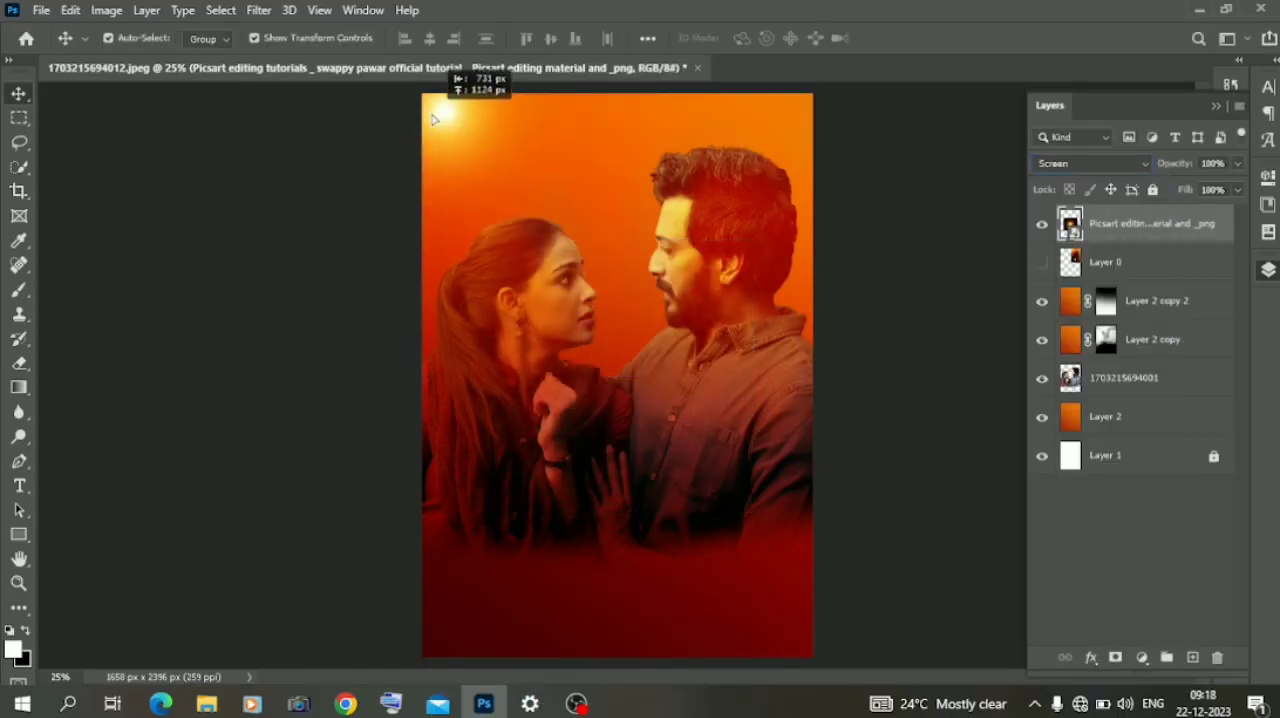
# - Stretch, rotate and enlarge the glow into a wide diagonal light beam shining from the poster's upper-left corner
pyautogui.moveTo(444, 245); pyautogui.dragTo(489, 712)
pyautogui.moveTo(492, 448); pyautogui.dragTo(492, 283)
pyautogui.moveTo(474, 227); pyautogui.dragTo(456, 181)
pyautogui.moveTo(372, 576); pyautogui.dragTo(588, 603)
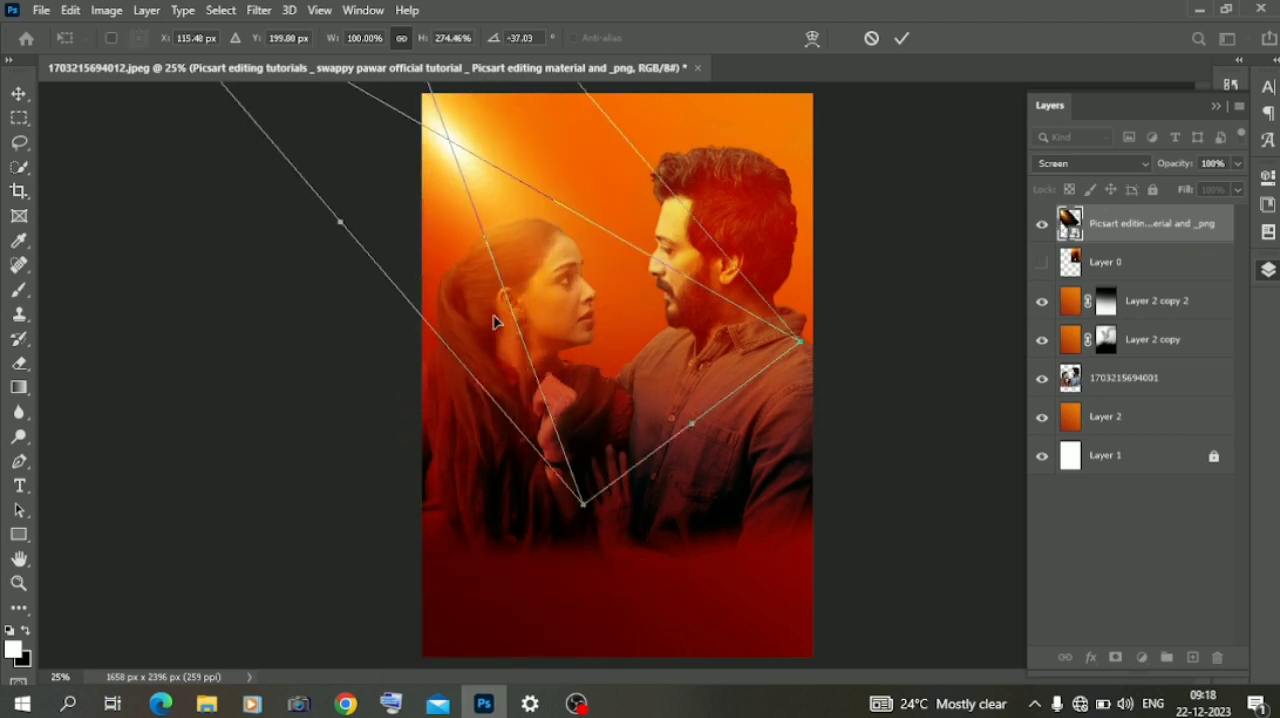
pyautogui.moveTo(461, 178); pyautogui.dragTo(455, 131)
pyautogui.moveTo(688, 375); pyautogui.dragTo(962, 583)
pyautogui.moveTo(626, 254); pyautogui.dragTo(470, 140)
pyautogui.moveTo(350, 170); pyautogui.dragTo(477, 100)
pyautogui.press('Return')
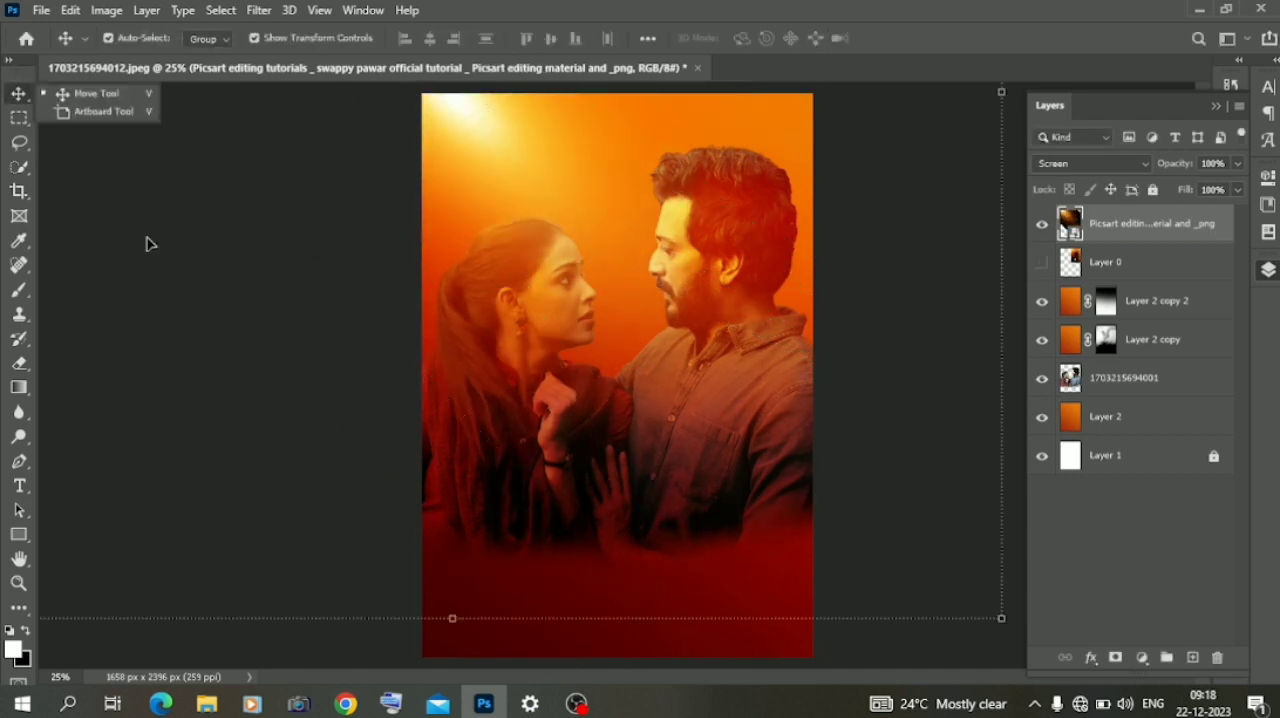
# - Move the glow layer down the stack so it sits between Layer 2 copy 2 and Layer 2 copy
pyautogui.click(305, 638)
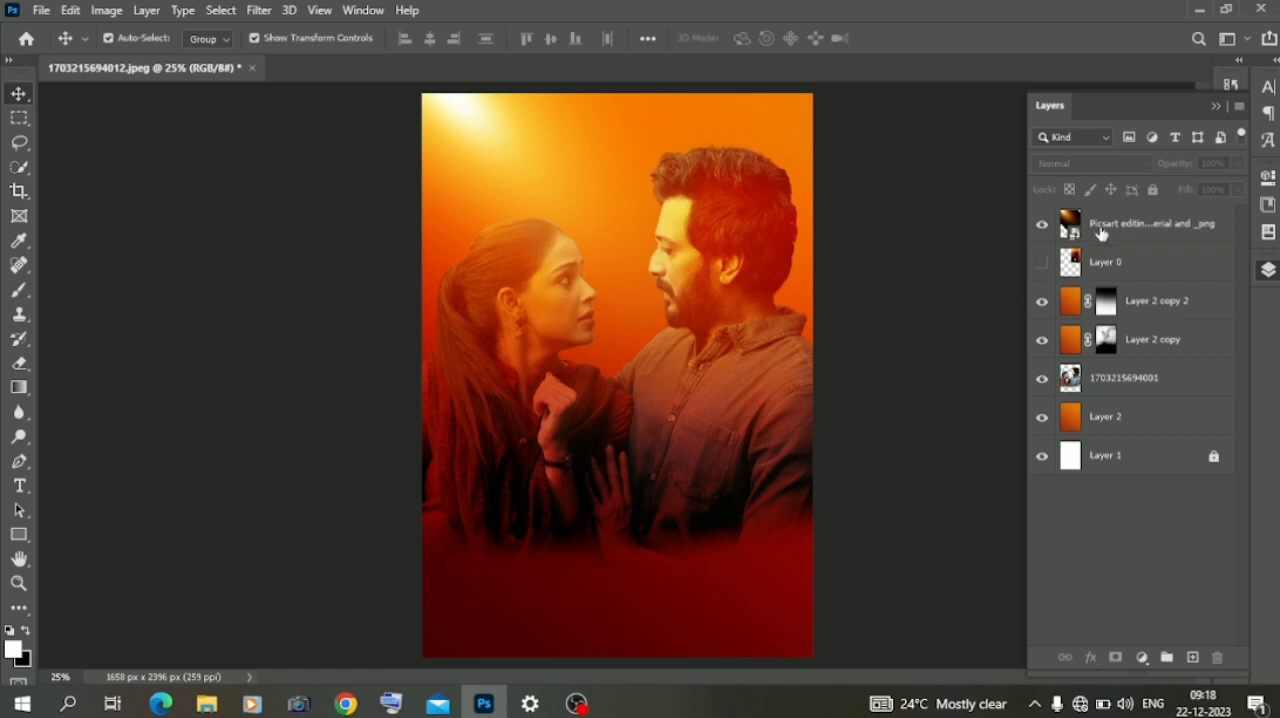
pyautogui.moveTo(1100, 233); pyautogui.dragTo(1103, 340)
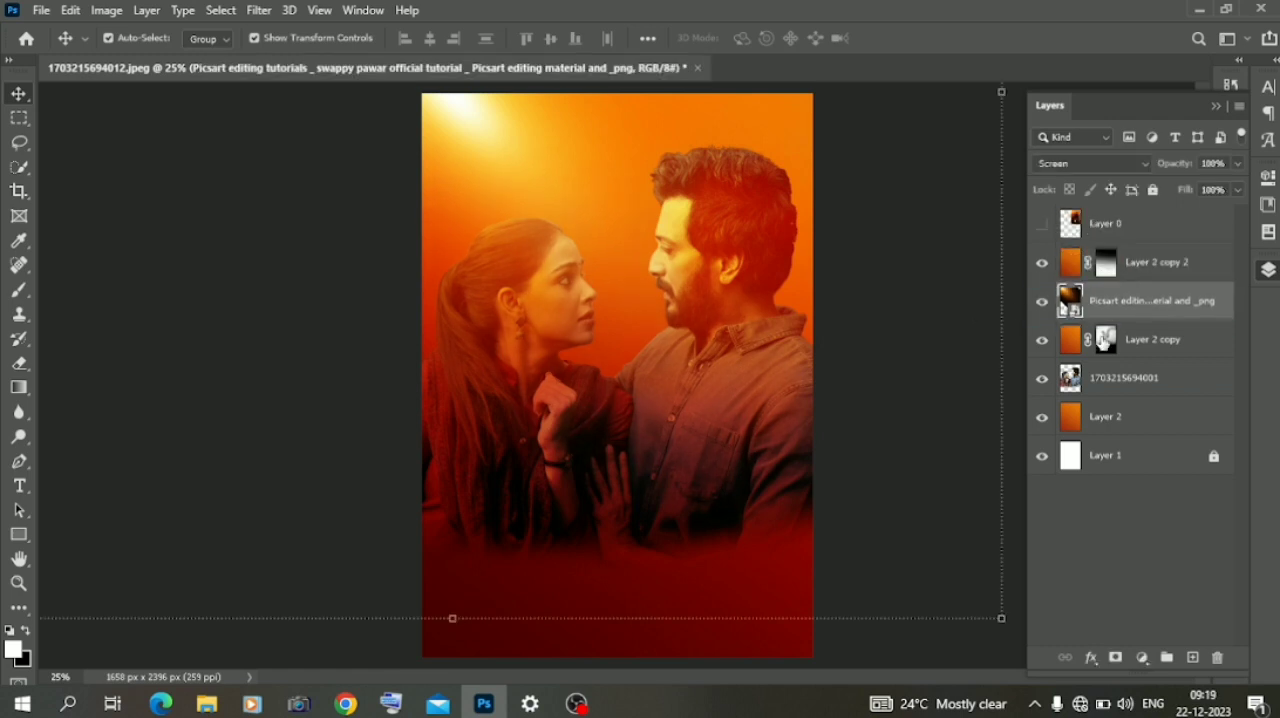
pyautogui.click(160, 654)
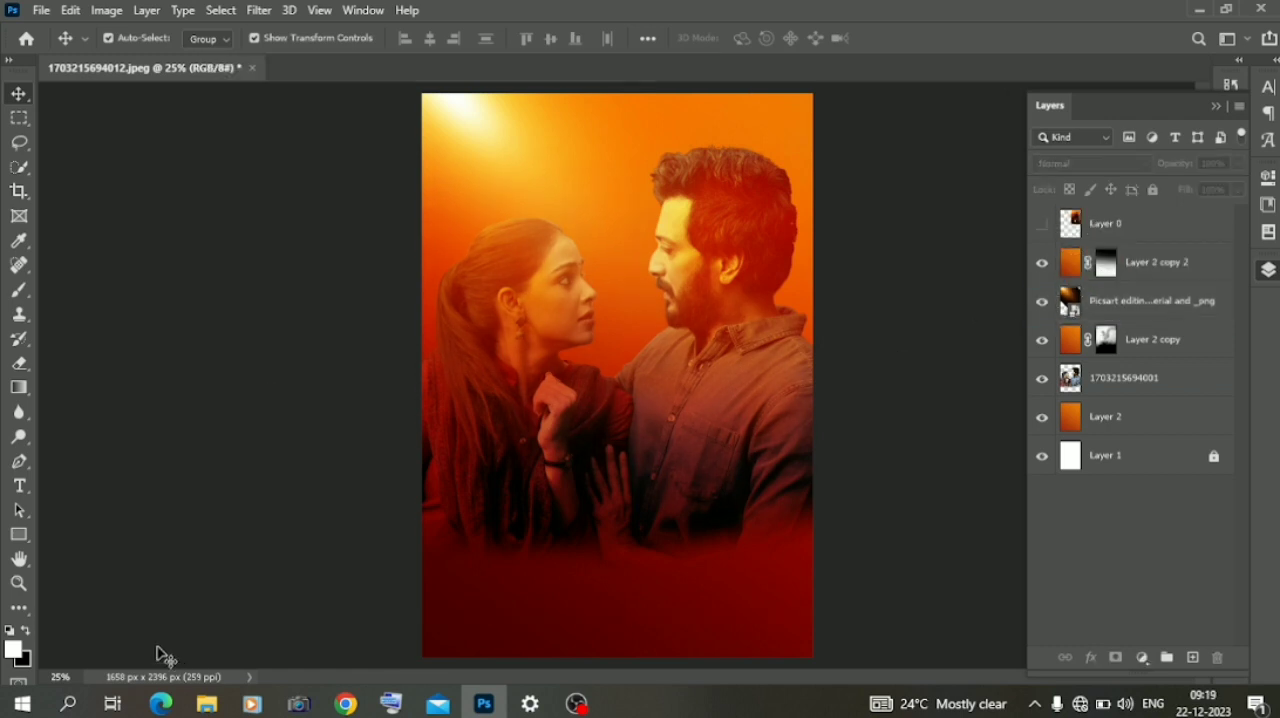
# - Show the Layer 0 reference poster, shift it further into the upper-right corner, and hide Layer 2 copy 2 and Layer 2 copy
pyautogui.click(1042, 223)
pyautogui.click(1042, 223)
pyautogui.click(1042, 223)
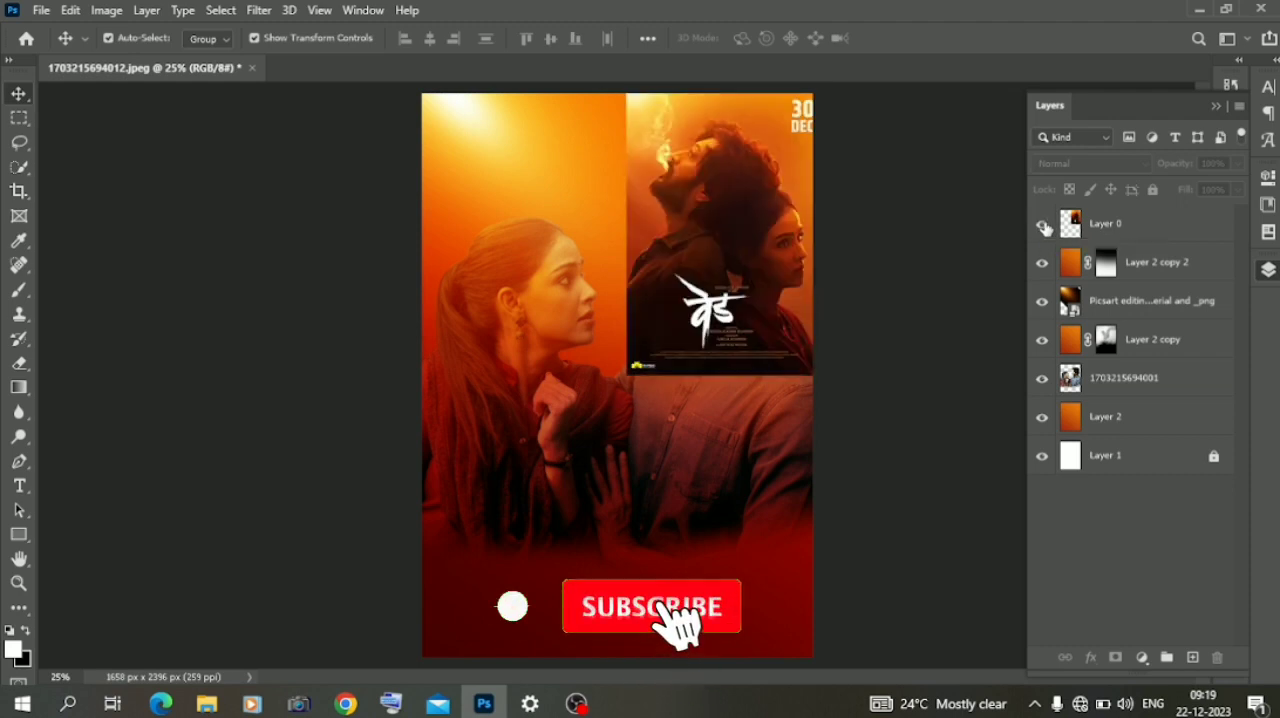
pyautogui.click(1042, 262)
pyautogui.moveTo(755, 240); pyautogui.dragTo(767, 200)
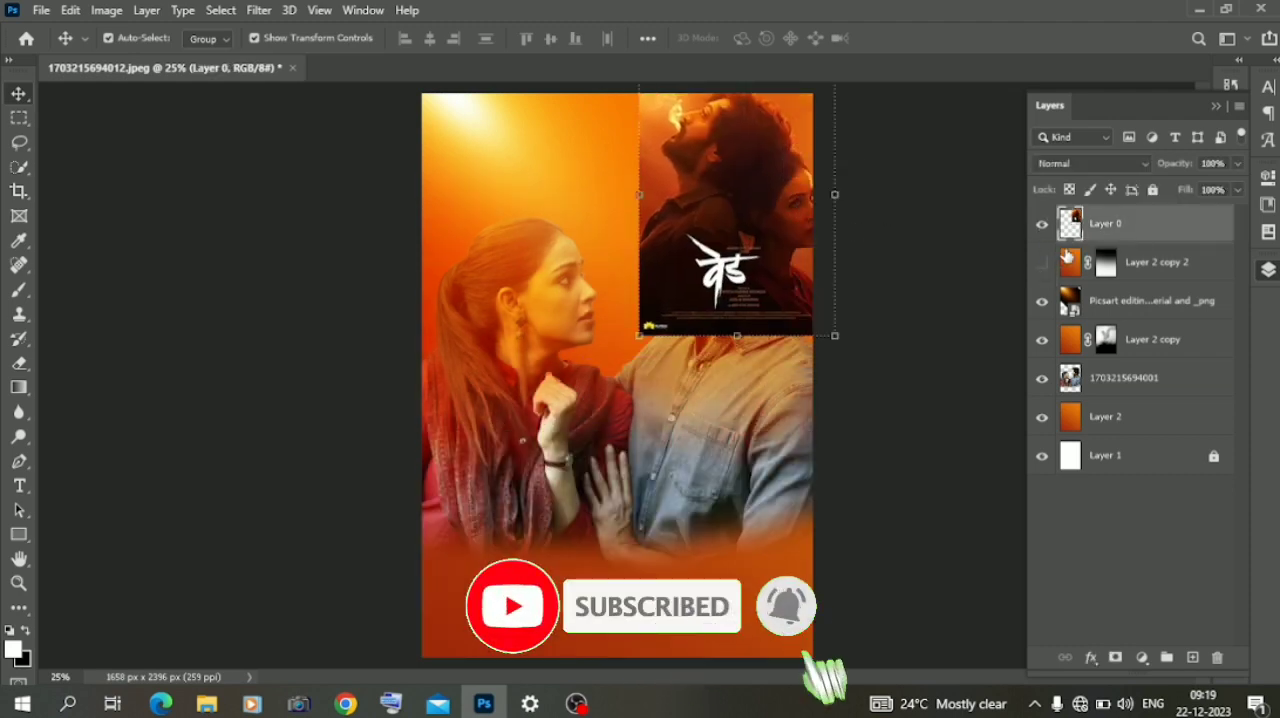
pyautogui.click(1042, 341)
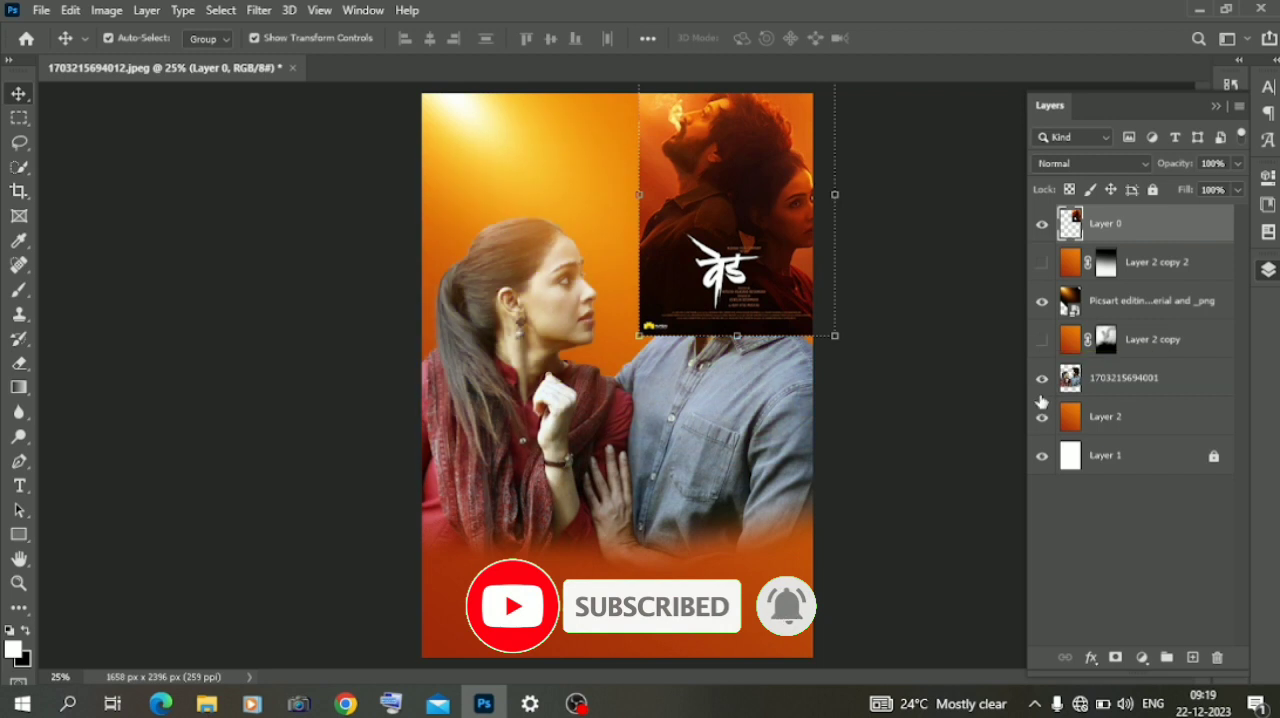
pyautogui.click(1042, 418)
pyautogui.click(1089, 381)
pyautogui.click(1042, 418)
pyautogui.click(1141, 657)
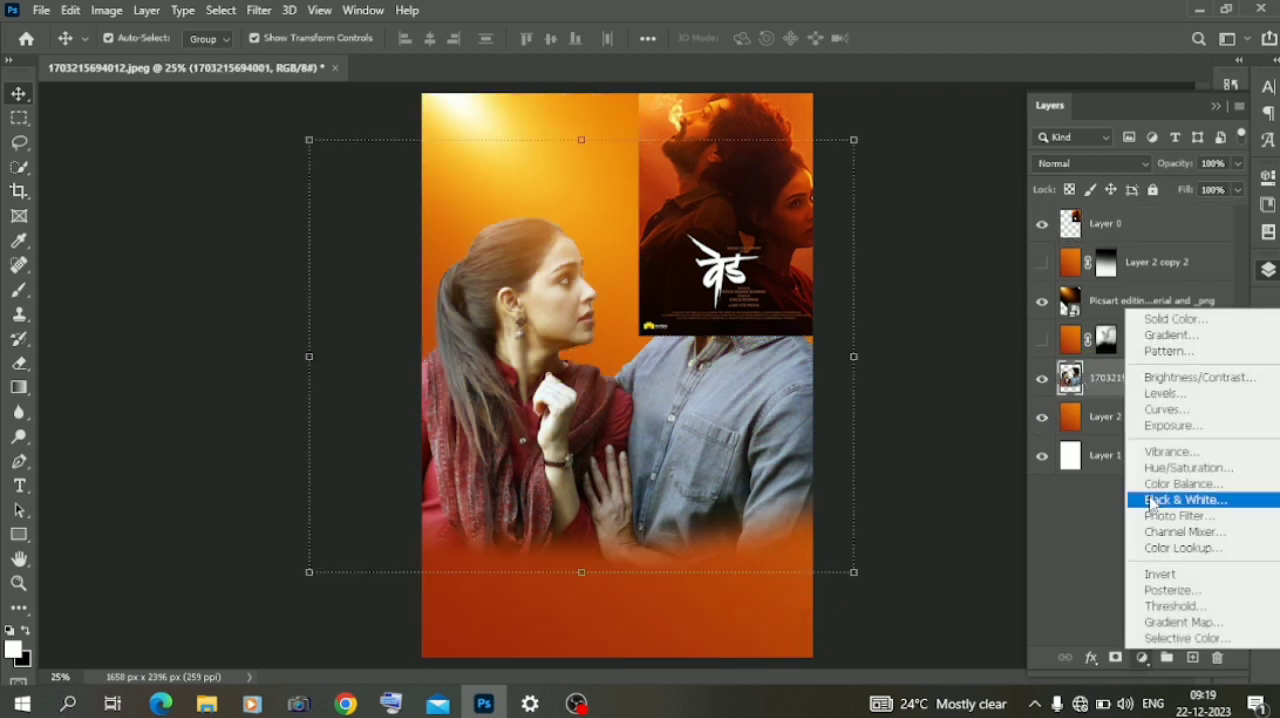
pyautogui.click(1163, 486)
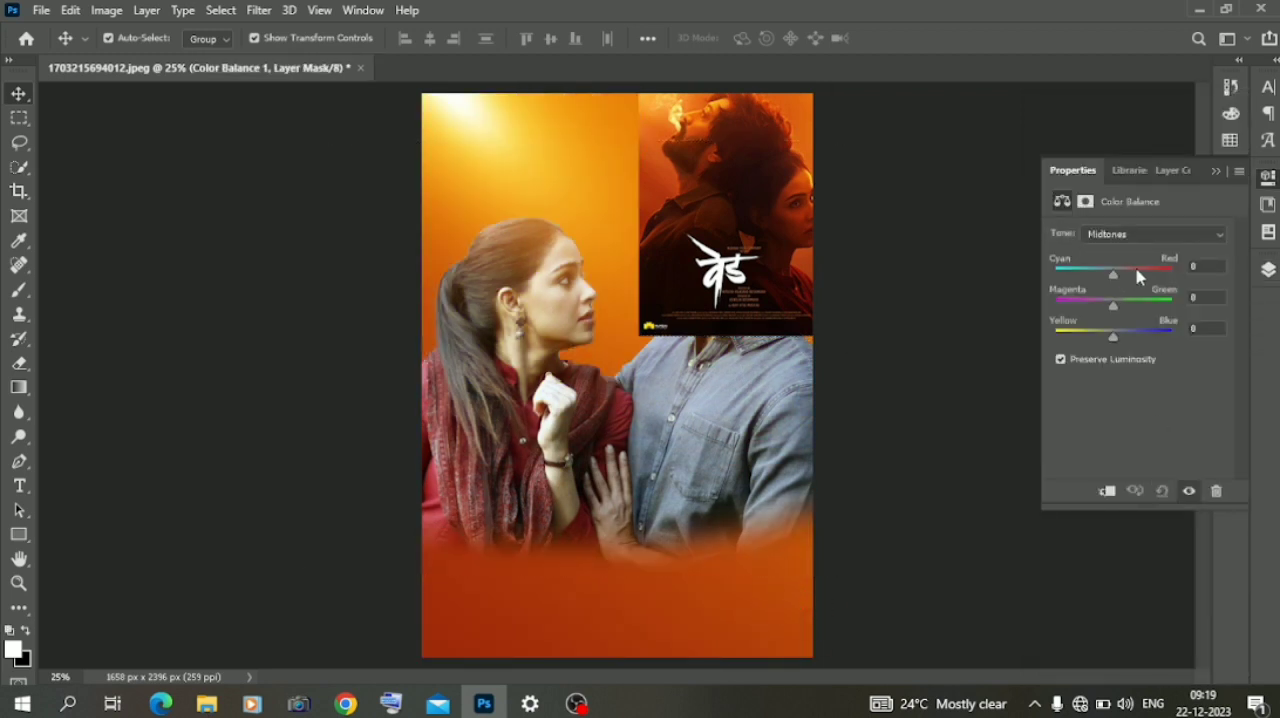
pyautogui.click(1132, 240)
pyautogui.click(1122, 278)
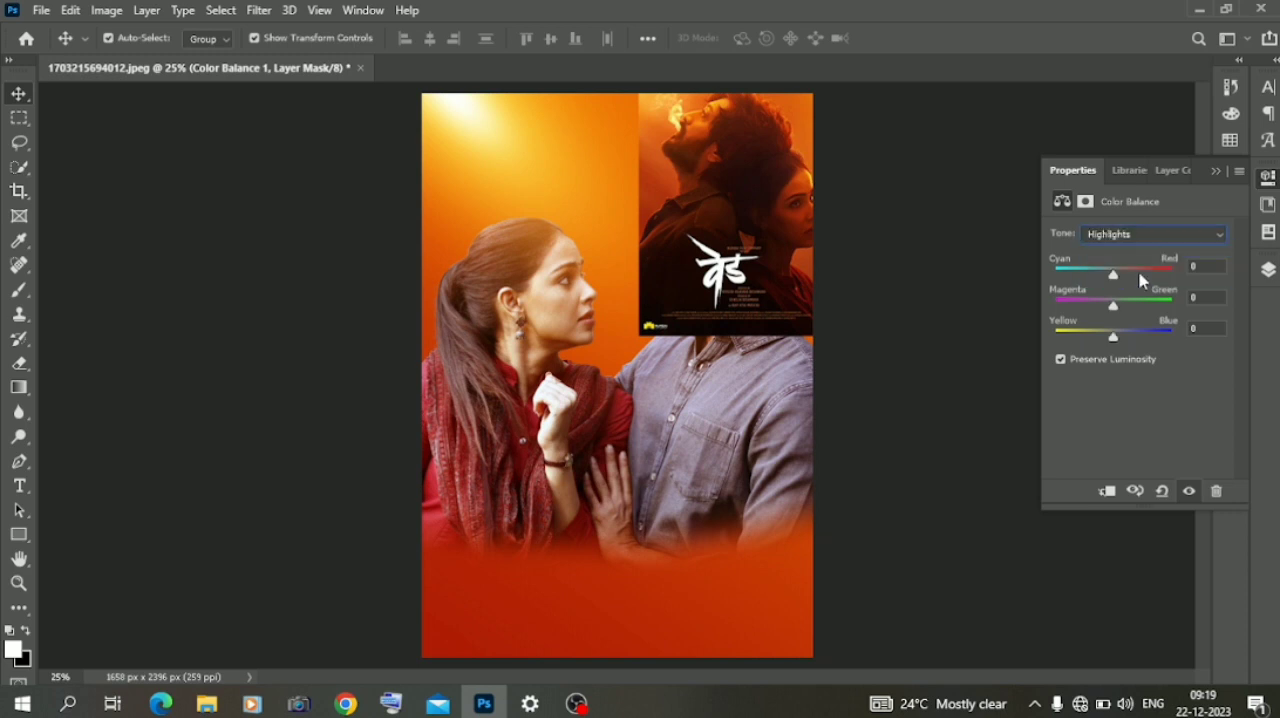
# - Set the Color Balance highlights to +37 toward red and -12 toward magenta, and push them strongly toward yellow
pyautogui.click(1145, 273)
pyautogui.click(1089, 334)
pyautogui.click(1164, 274)
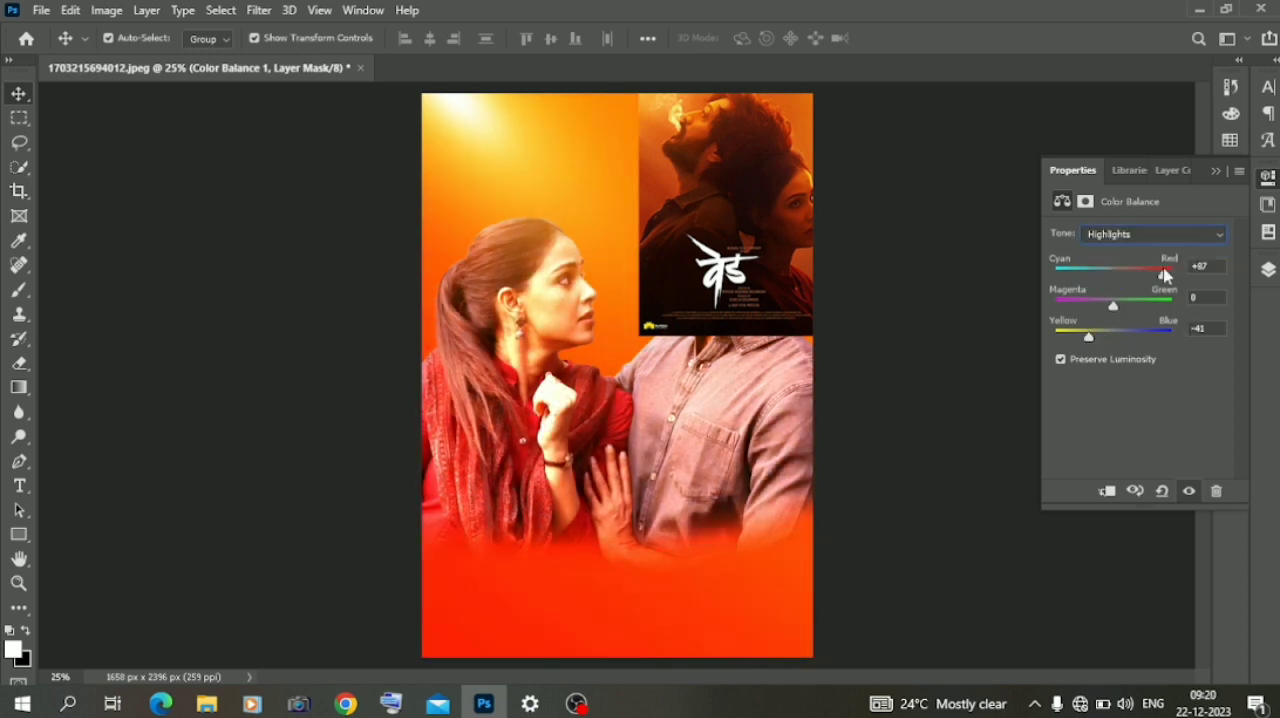
pyautogui.click(1150, 234)
pyautogui.click(1128, 247)
pyautogui.click(1122, 274)
pyautogui.click(1150, 234)
pyautogui.click(1110, 276)
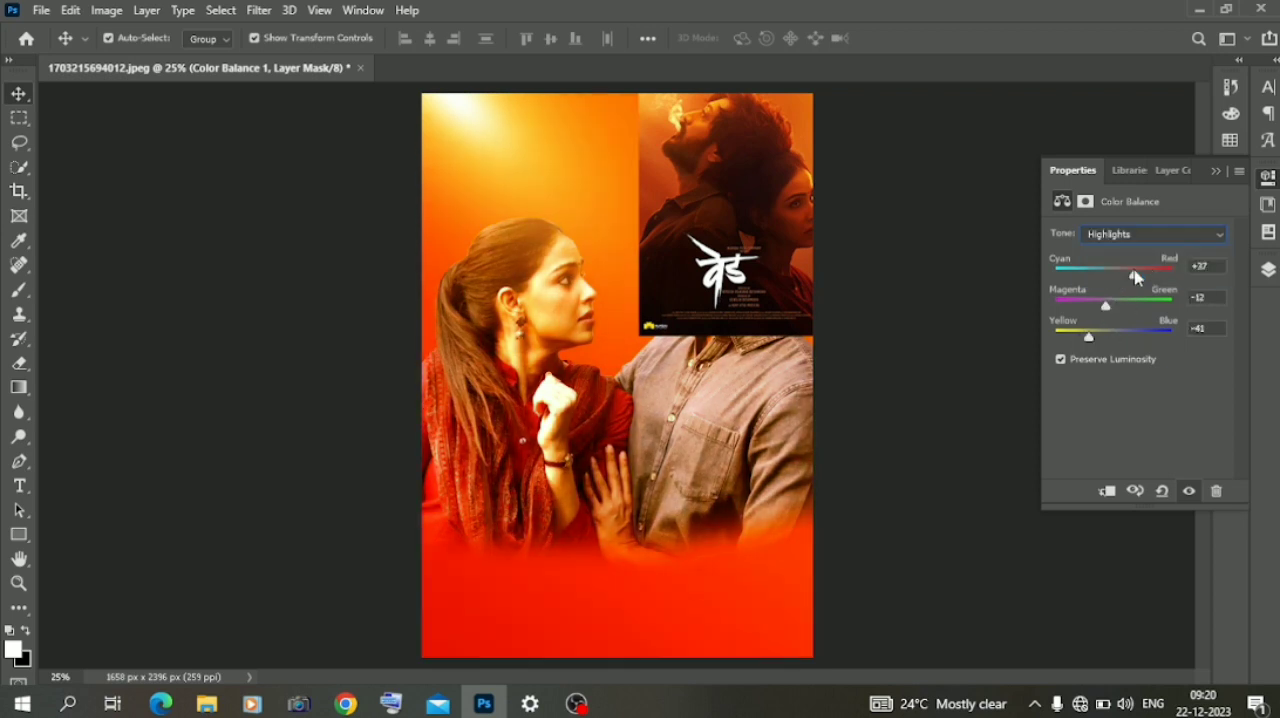
pyautogui.click(1078, 338)
pyautogui.click(1217, 172)
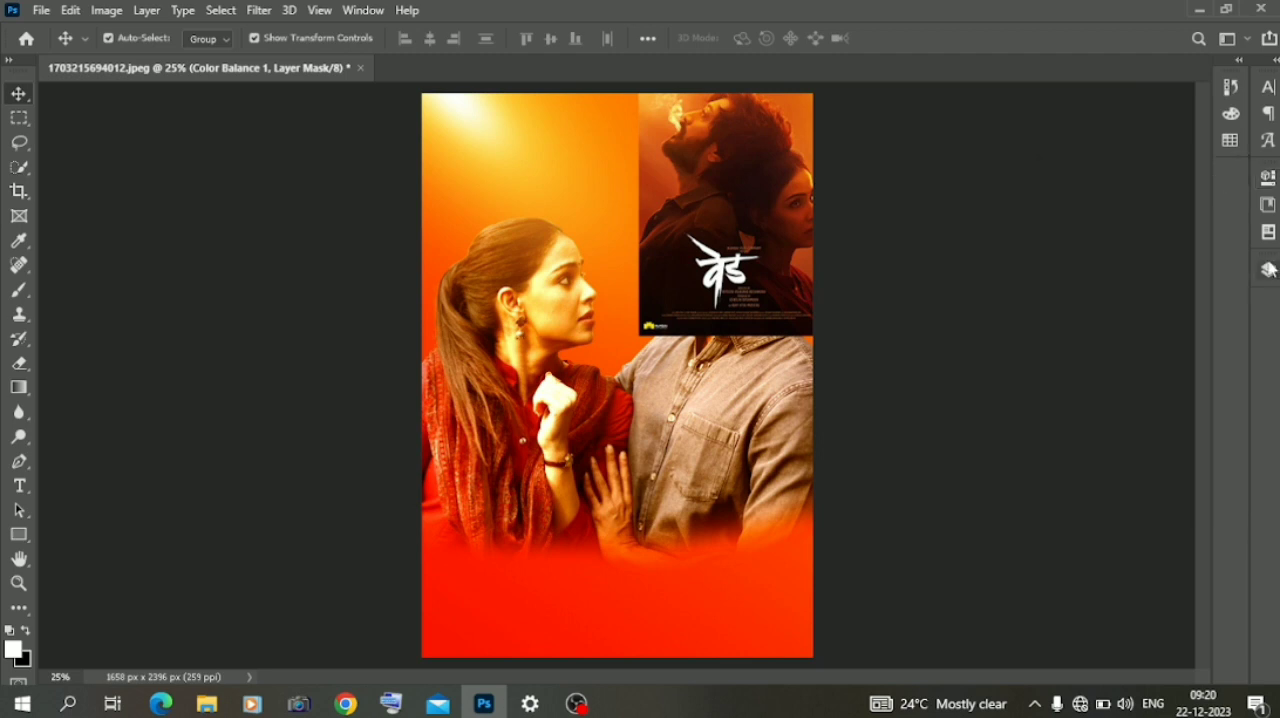
# - Invert the Color Balance mask, hide Layer 0, and paint white over the couple's faces and hair with a soft 196 px brush at 63% opacity
pyautogui.click(1268, 269)
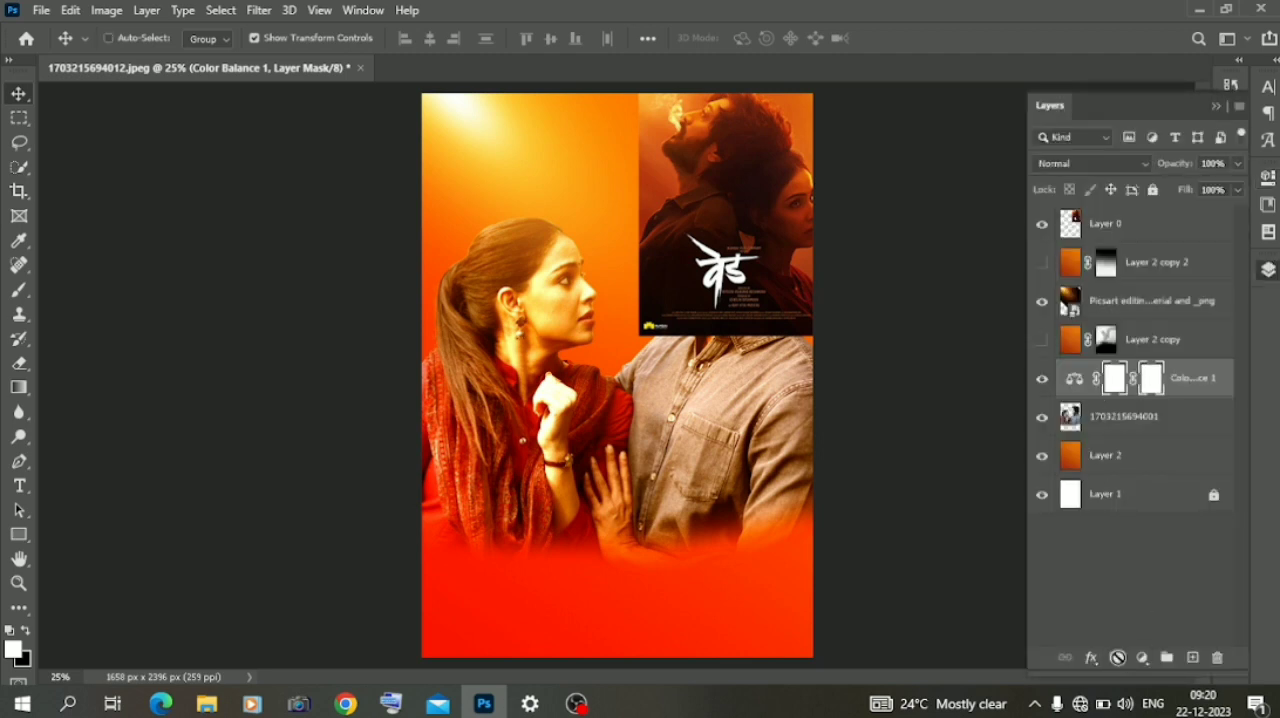
pyautogui.hotkey('ctrl', 'i')
pyautogui.press('b')
pyautogui.rightClick(512, 278)
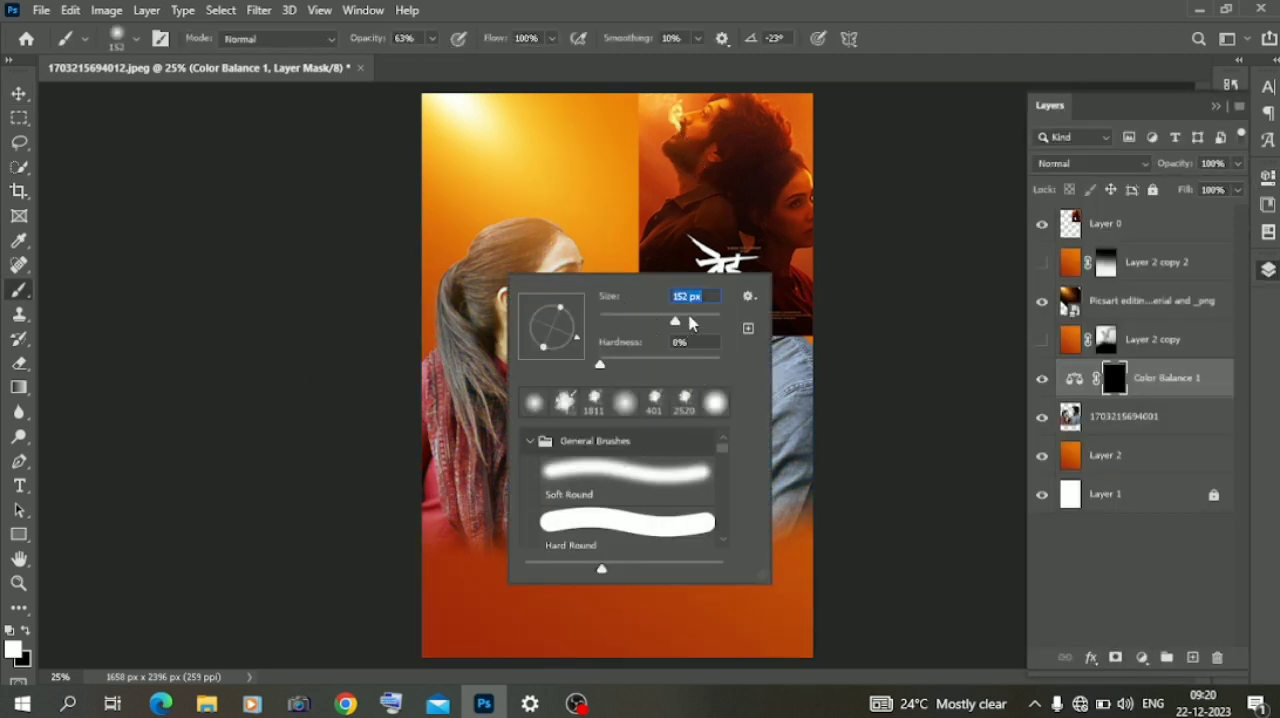
pyautogui.click(681, 321)
pyautogui.click(528, 250)
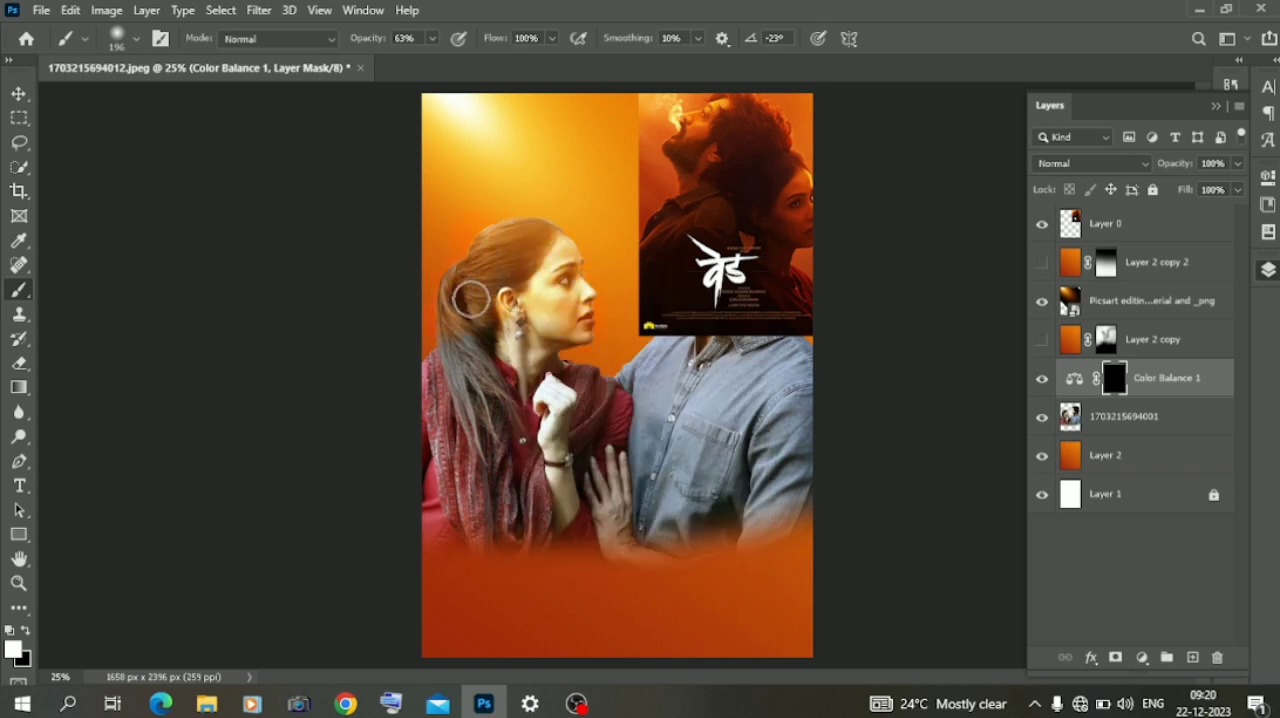
pyautogui.click(1041, 225)
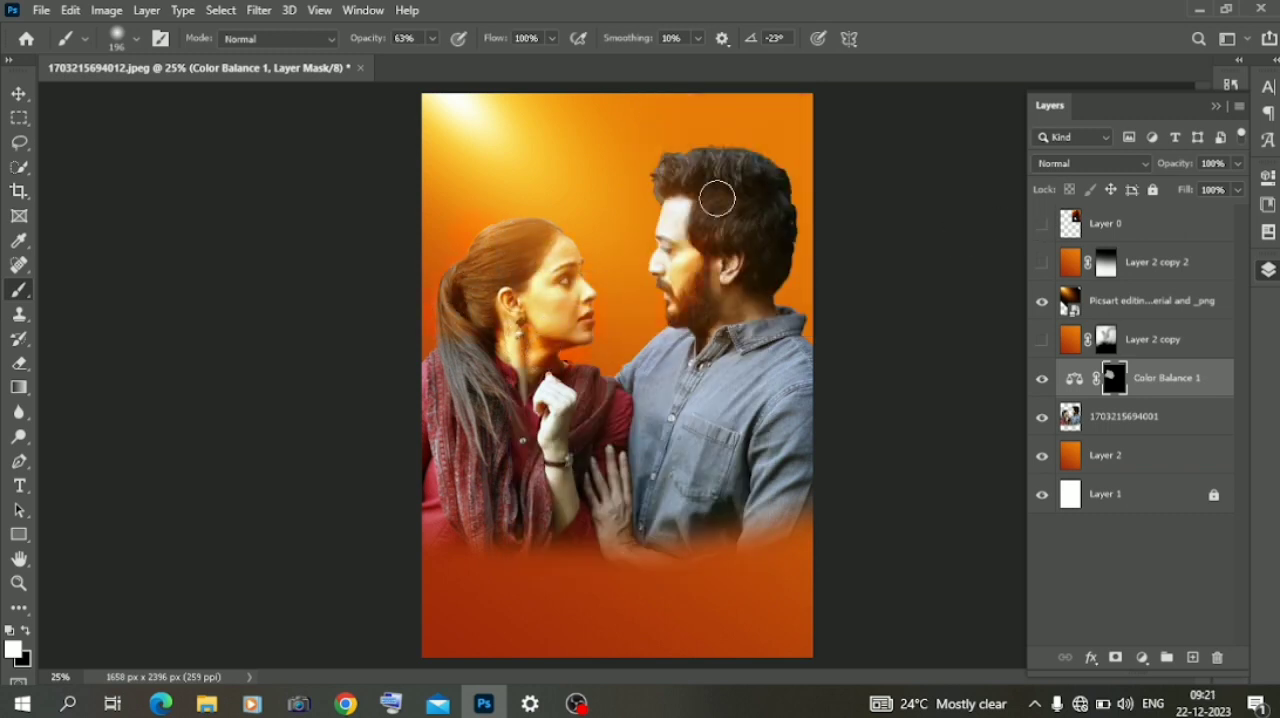
pyautogui.moveTo(660, 328); pyautogui.dragTo(641, 350)
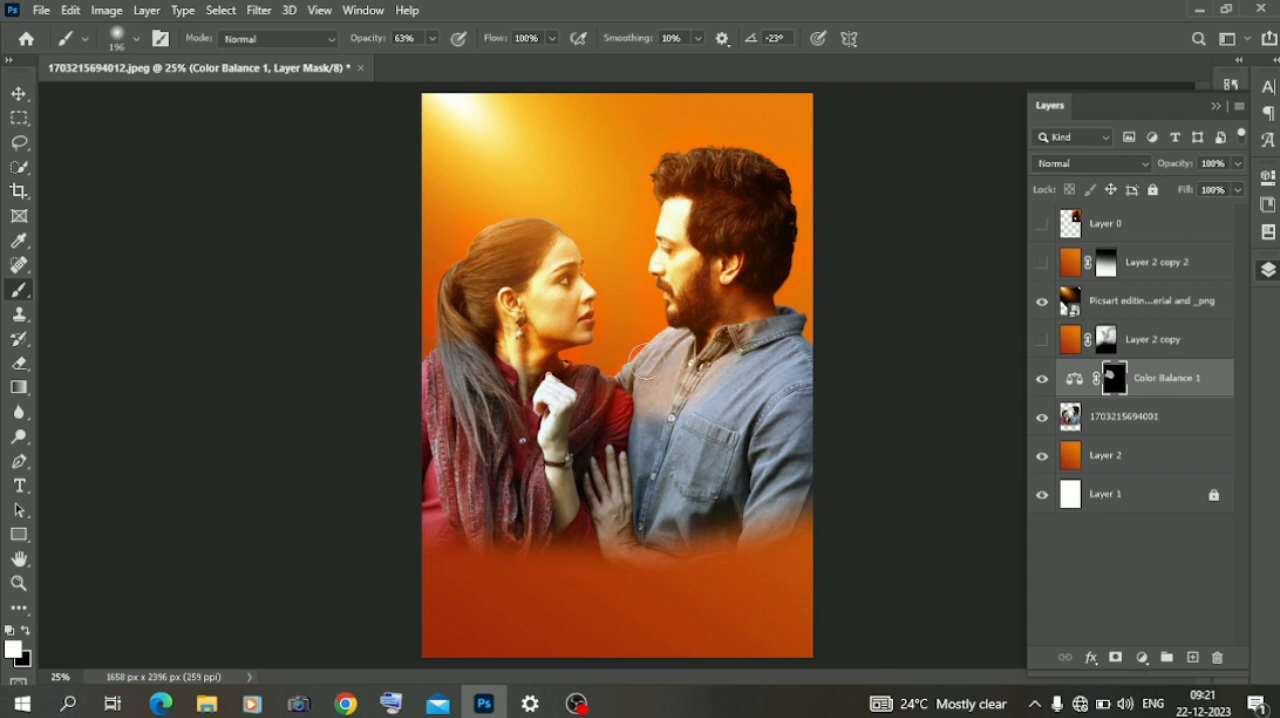
pyautogui.click(1103, 418)
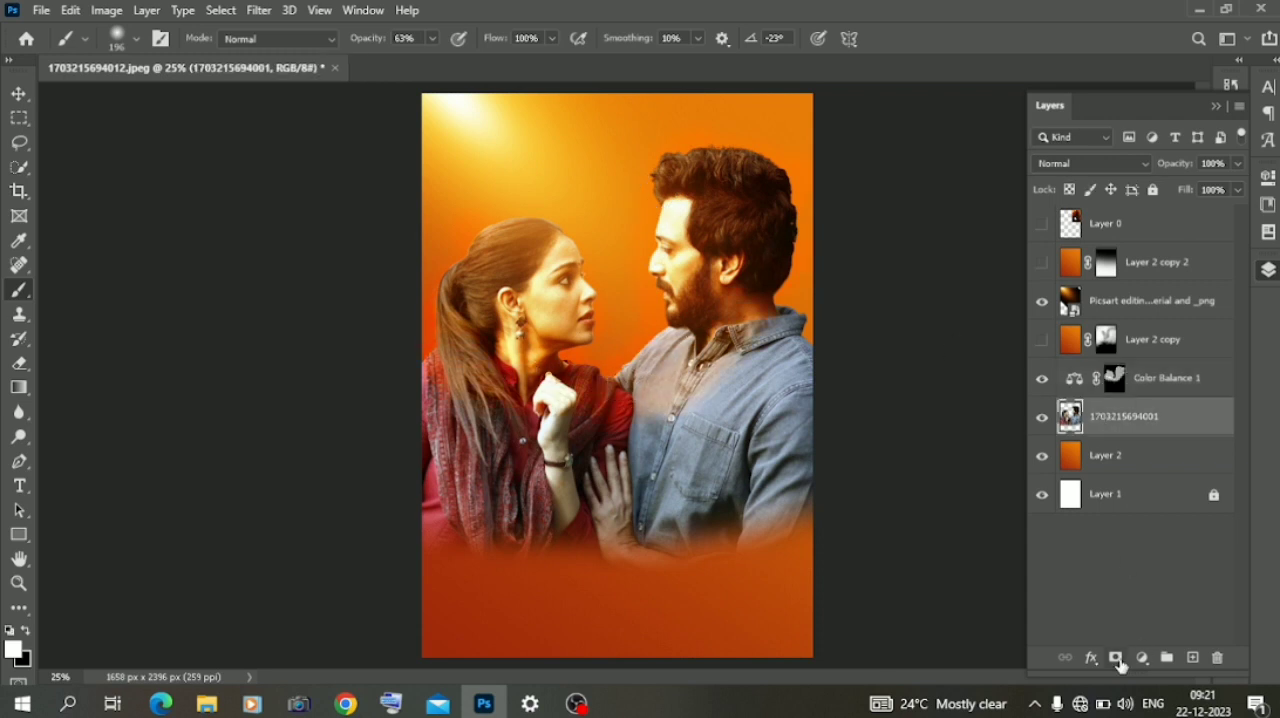
pyautogui.click(1142, 657)
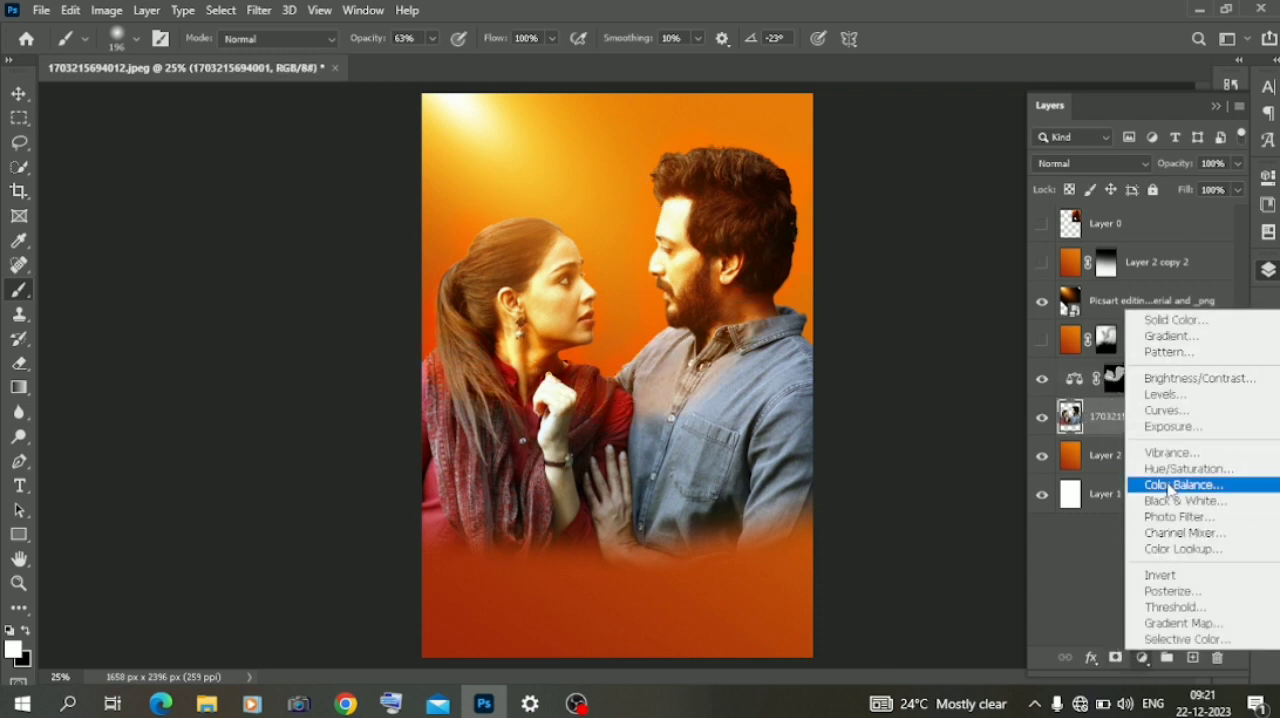
pyautogui.click(1163, 485)
pyautogui.click(1072, 338)
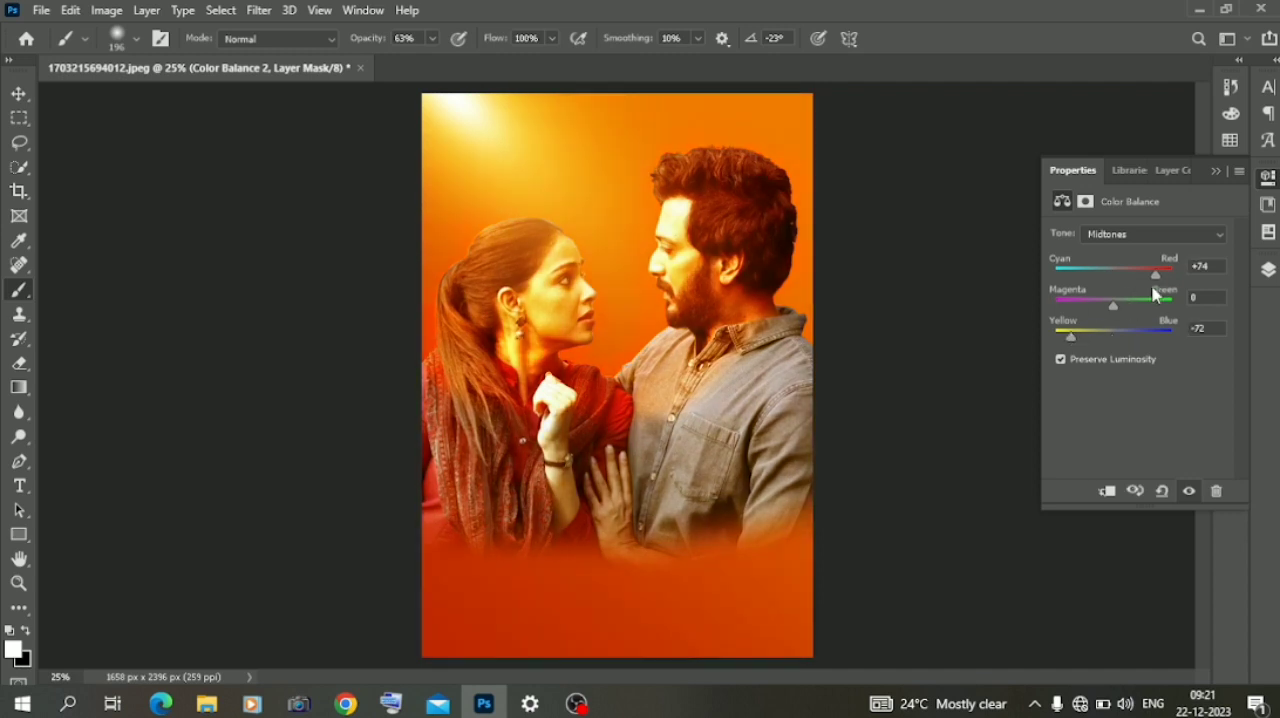
pyautogui.click(1136, 236)
pyautogui.click(1140, 274)
pyautogui.click(1160, 273)
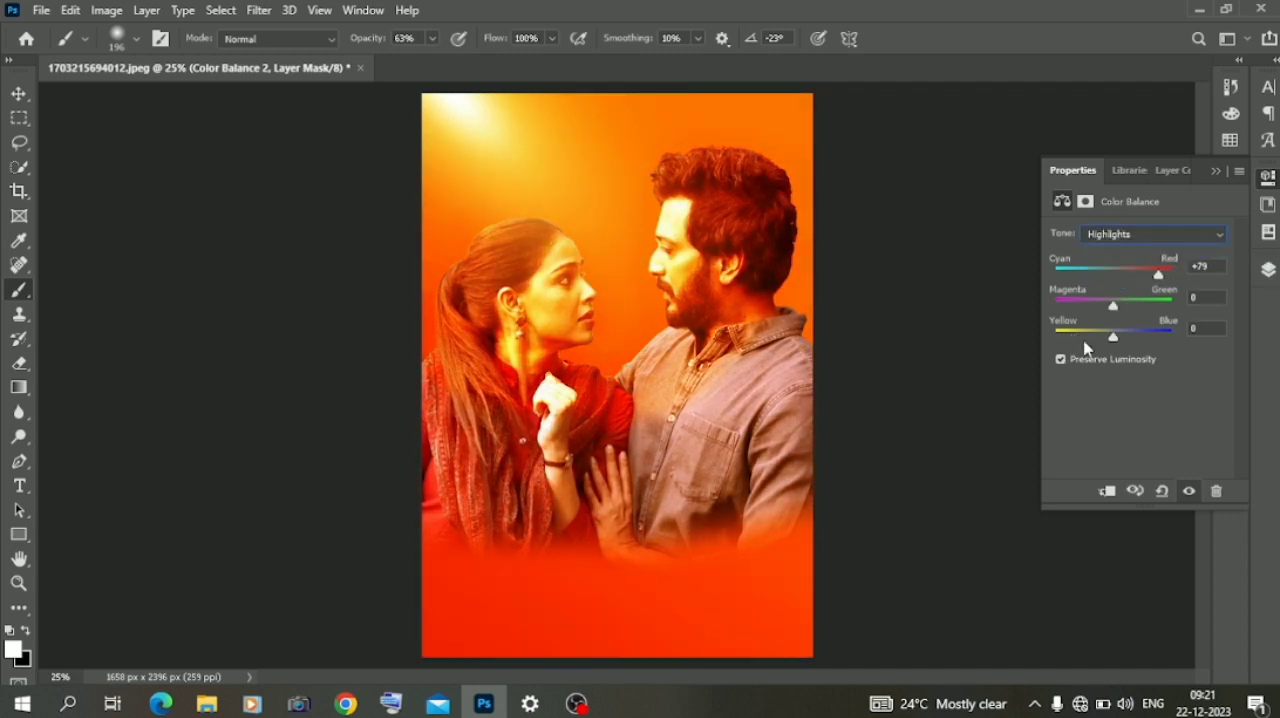
pyautogui.click(1086, 203)
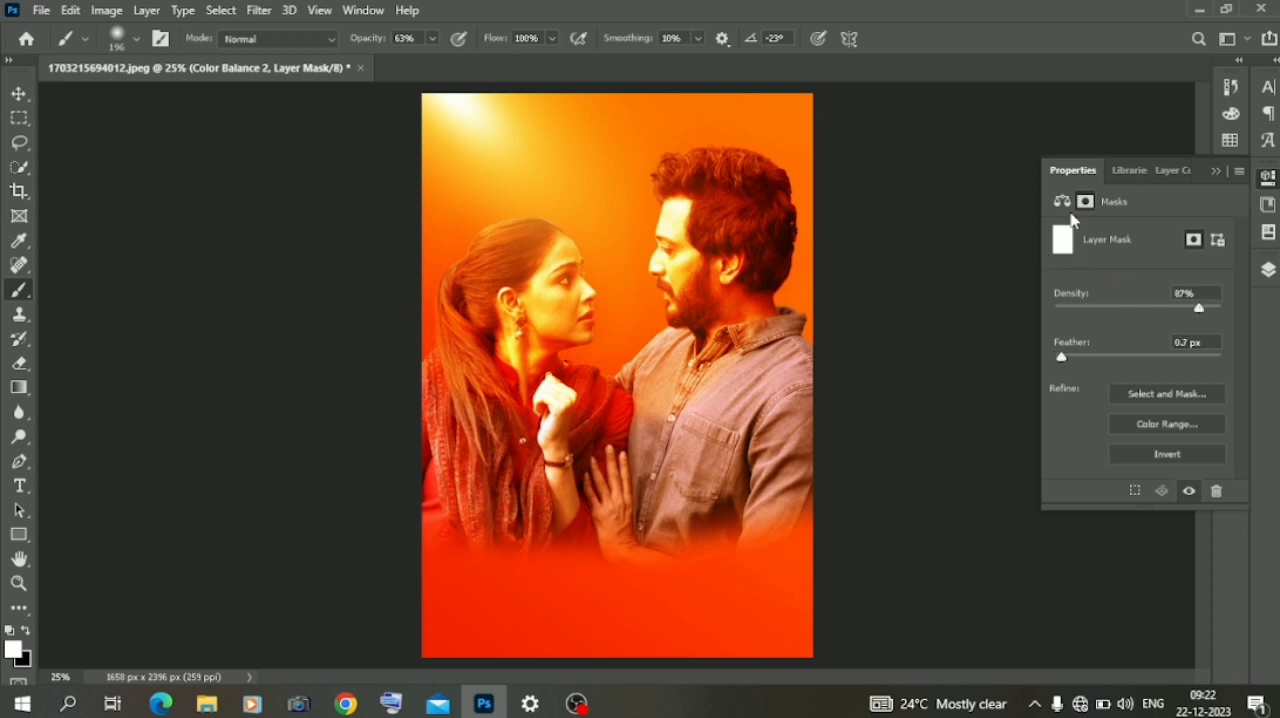
pyautogui.click(1062, 202)
pyautogui.click(1150, 234)
pyautogui.click(1126, 248)
pyautogui.click(1162, 272)
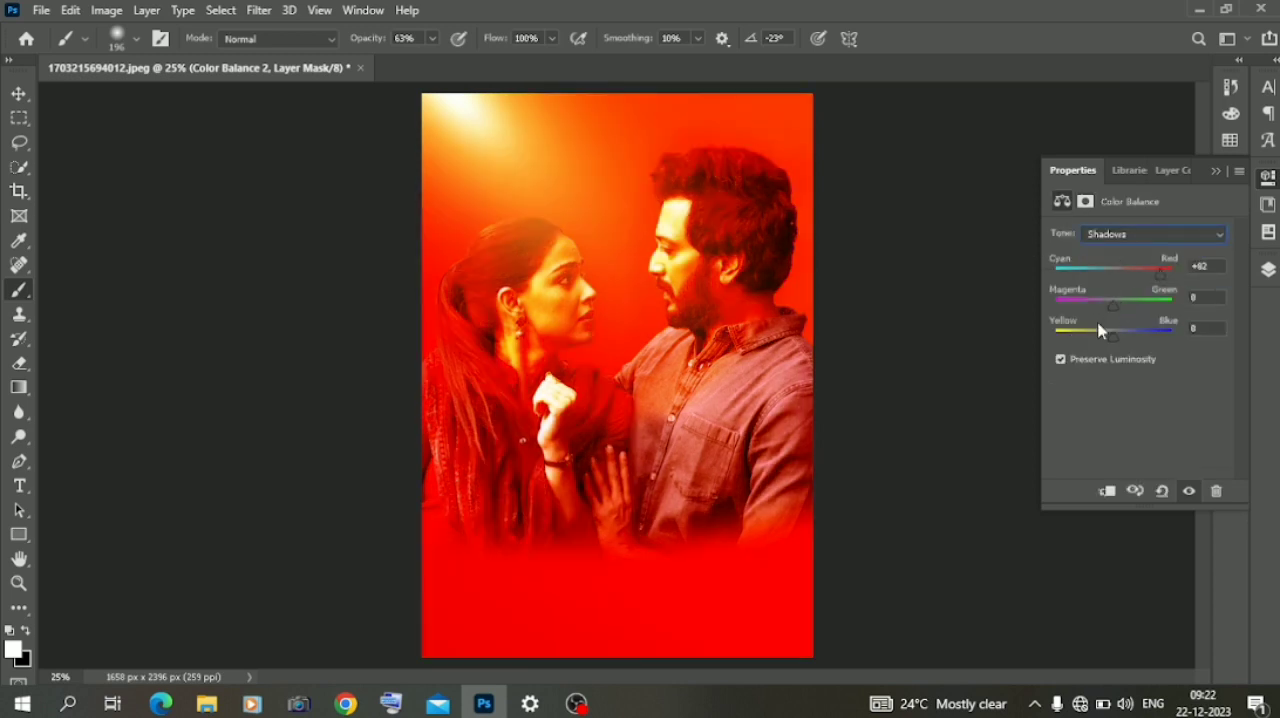
pyautogui.click(1216, 172)
pyautogui.click(1268, 270)
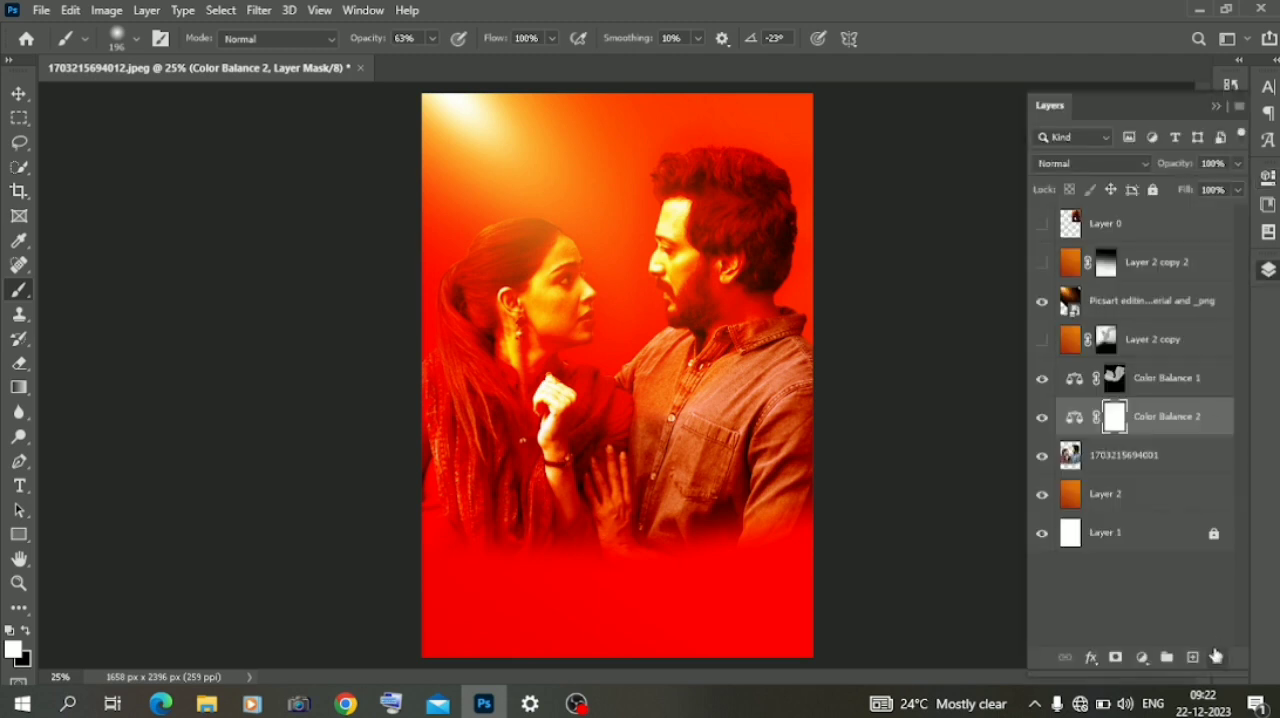
pyautogui.click(1217, 657)
# - Add a Brightness/Contrast adjustment directly above the couple layer and set its brightness to -85
pyautogui.click(1141, 657)
pyautogui.click(1199, 378)
pyautogui.moveTo(1116, 289); pyautogui.dragTo(1089, 285)
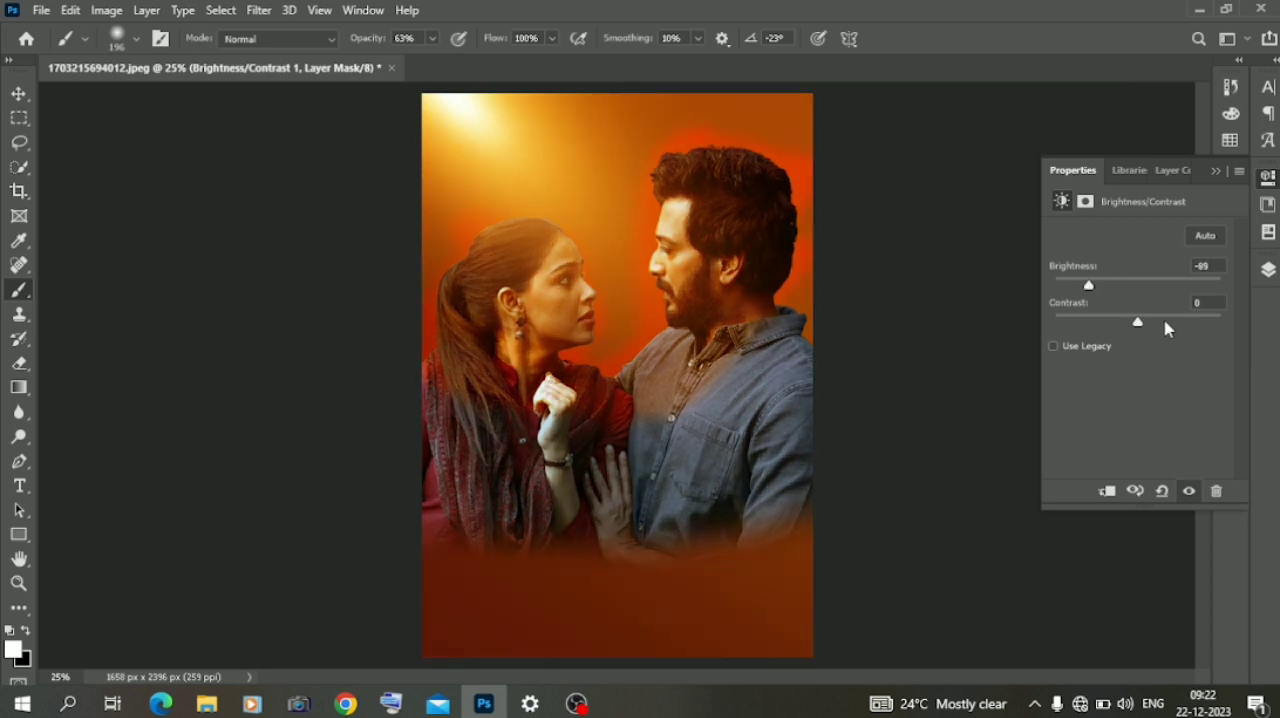
# - Invert the Brightness/Contrast mask and paint white over the couple's clothes with a soft 480 px brush at 63% opacity
pyautogui.click(1268, 270)
pyautogui.hotkey('ctrl', 'i')
pyautogui.rightClick(494, 413)
pyautogui.click(700, 421)
pyautogui.press('Return')
pyautogui.moveTo(749, 514)
pyautogui.mouseDown()
pyautogui.moveTo(670, 440)
pyautogui.moveTo(567, 481)
pyautogui.moveTo(449, 405)
pyautogui.moveTo(437, 508)
pyautogui.moveTo(579, 513)
pyautogui.moveTo(557, 441)
pyautogui.moveTo(485, 361)
pyautogui.moveTo(556, 381)
pyautogui.moveTo(741, 390)
pyautogui.moveTo(764, 337)
pyautogui.moveTo(763, 218)
pyautogui.moveTo(725, 184)
pyautogui.moveTo(759, 255)
pyautogui.moveTo(742, 332)
pyautogui.moveTo(515, 376)
pyautogui.moveTo(537, 341)
pyautogui.moveTo(385, 425)
pyautogui.moveTo(498, 480)
pyautogui.moveTo(682, 467)
pyautogui.moveTo(731, 451)
pyautogui.mouseUp()
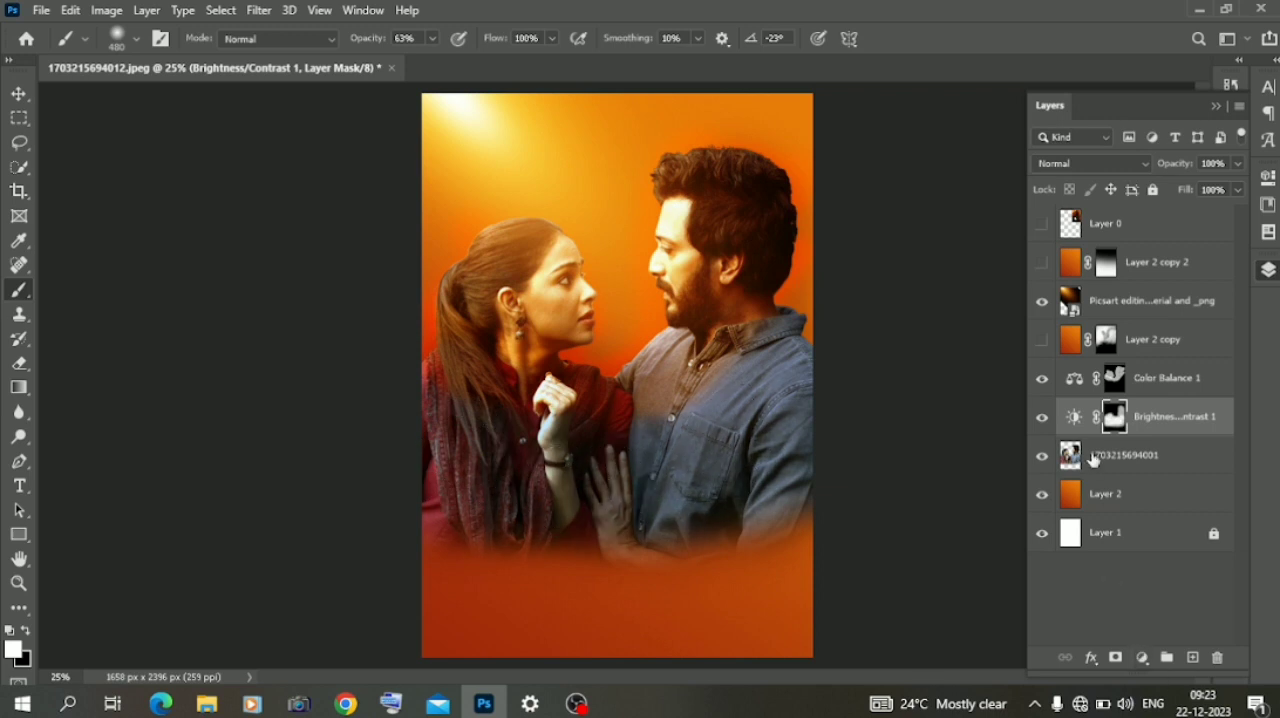
pyautogui.click(1093, 458)
pyautogui.click(1141, 657)
pyautogui.click(1100, 472)
pyautogui.moveTo(1139, 304)
pyautogui.mouseDown()
pyautogui.moveTo(1068, 307)
pyautogui.moveTo(1118, 316)
pyautogui.mouseUp()
pyautogui.click(1135, 259)
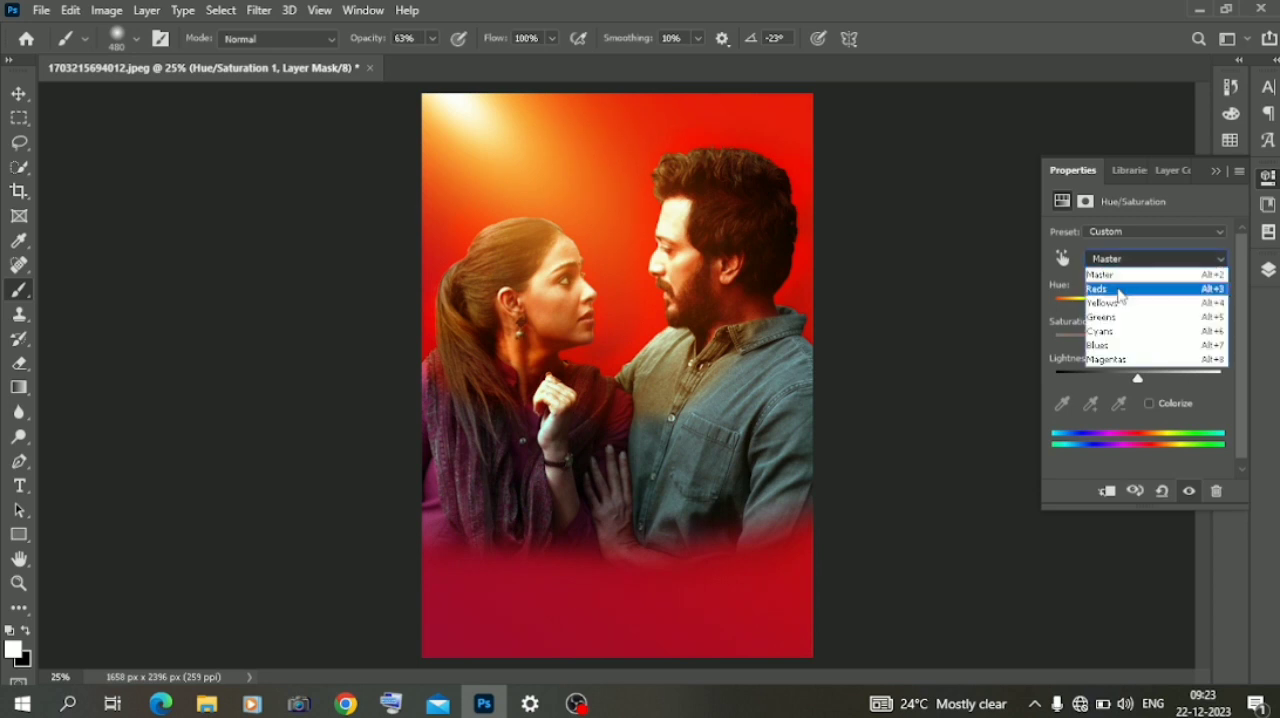
pyautogui.click(1105, 303)
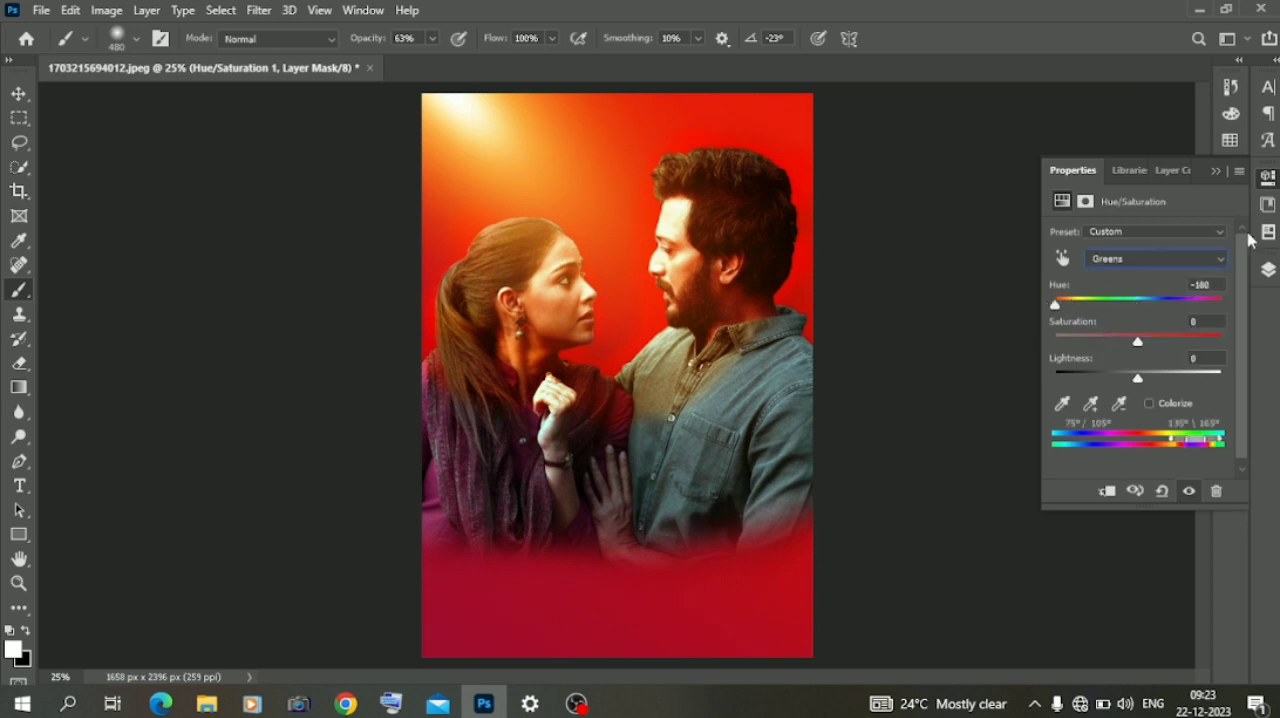
pyautogui.click(1217, 492)
# - Add a Color Lookup adjustment directly above the couple layer using the EdgyAmber.3DL 3DLUT file
pyautogui.click(1268, 270)
pyautogui.click(1142, 660)
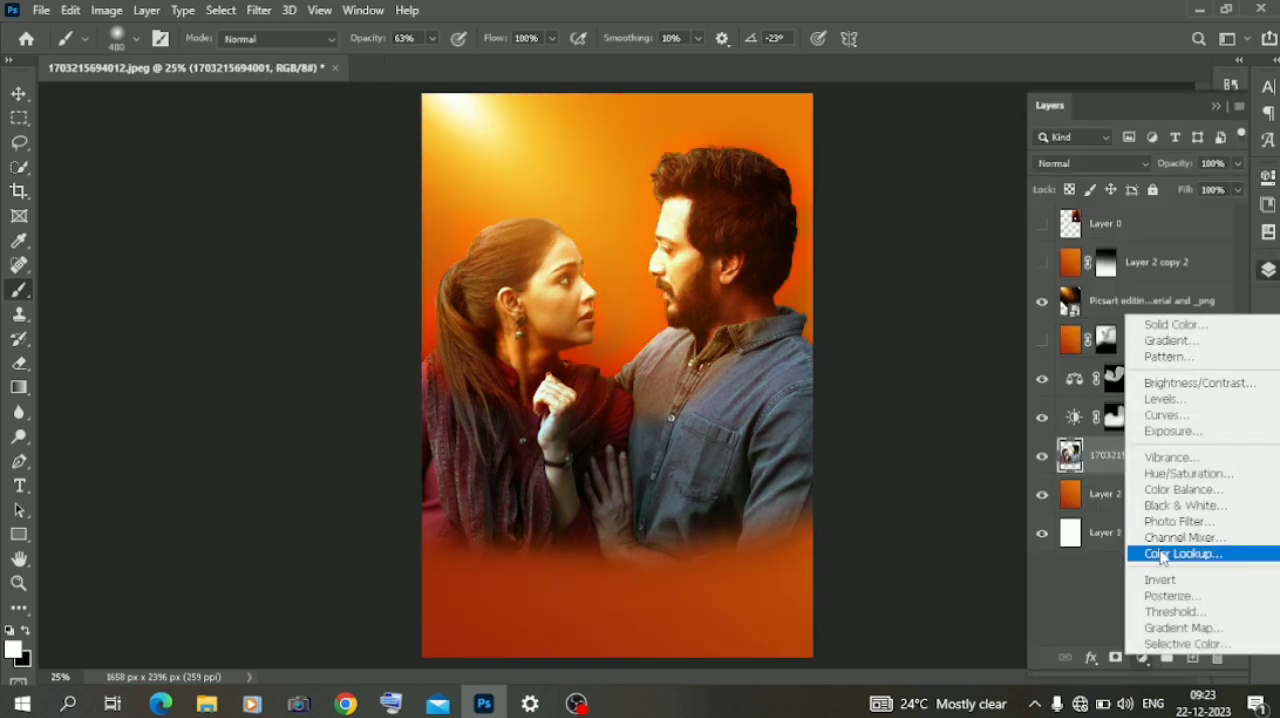
pyautogui.click(1165, 636)
pyautogui.click(1160, 244)
pyautogui.click(1088, 70)
pyautogui.press('Down')
pyautogui.press('Down')
pyautogui.press('Down')
pyautogui.press('Down')
pyautogui.press('Down')
pyautogui.press('Down')
pyautogui.press('Down')
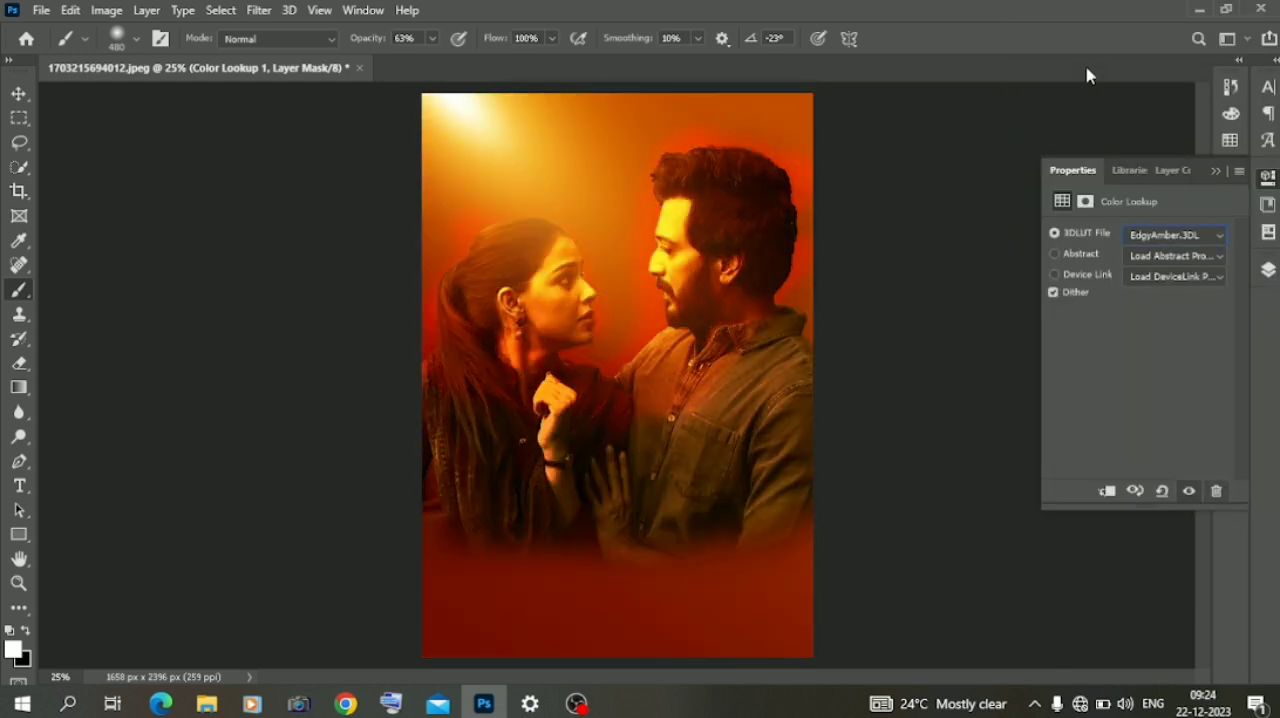
pyautogui.click(1218, 179)
# - On the Color Balance 1 mask, paint white over the clothes and black around the faces with a soft 1457 px brush at 18% opacity
pyautogui.click(1137, 392)
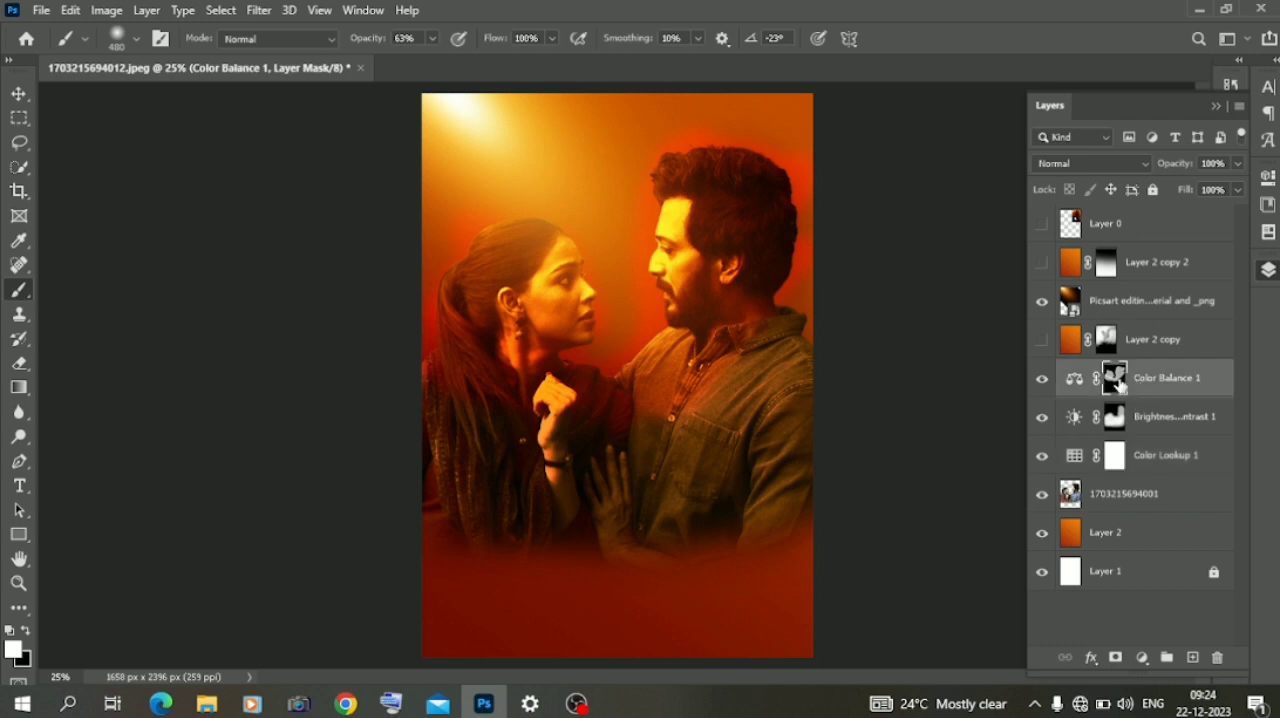
pyautogui.moveTo(763, 337); pyautogui.dragTo(741, 400)
pyautogui.rightClick(617, 447)
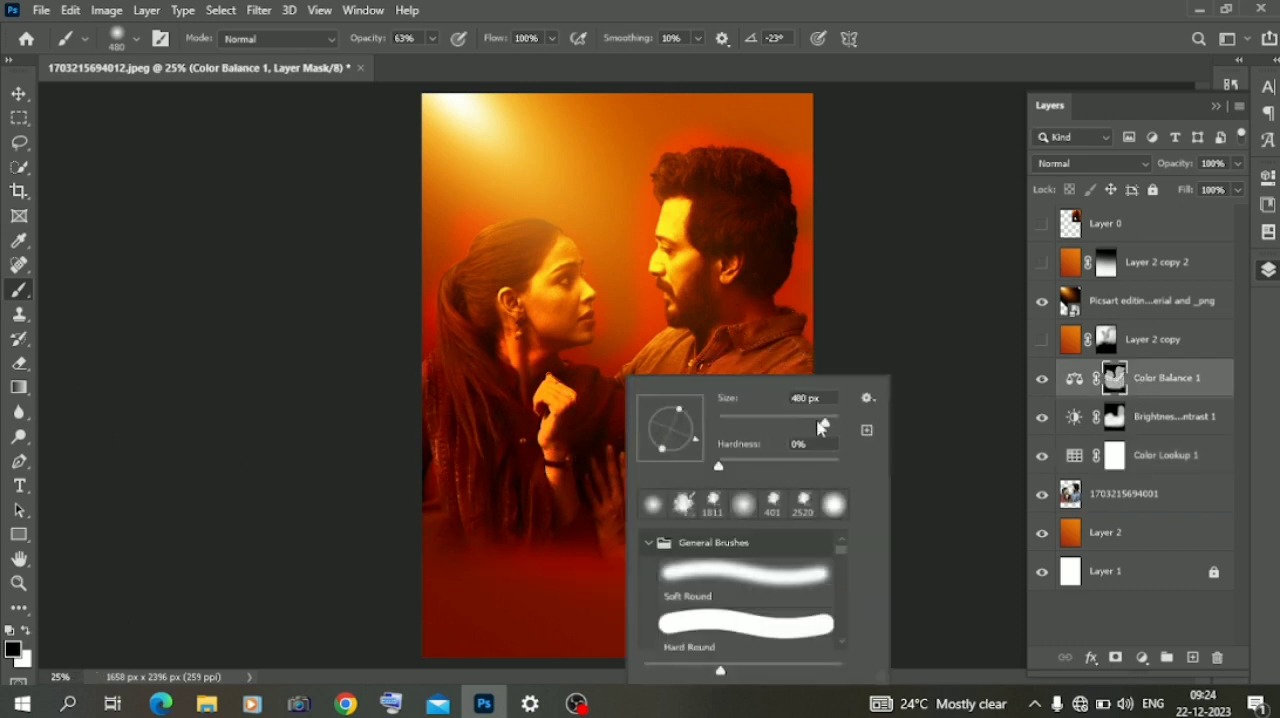
pyautogui.click(432, 38)
pyautogui.moveTo(440, 62); pyautogui.dragTo(393, 62)
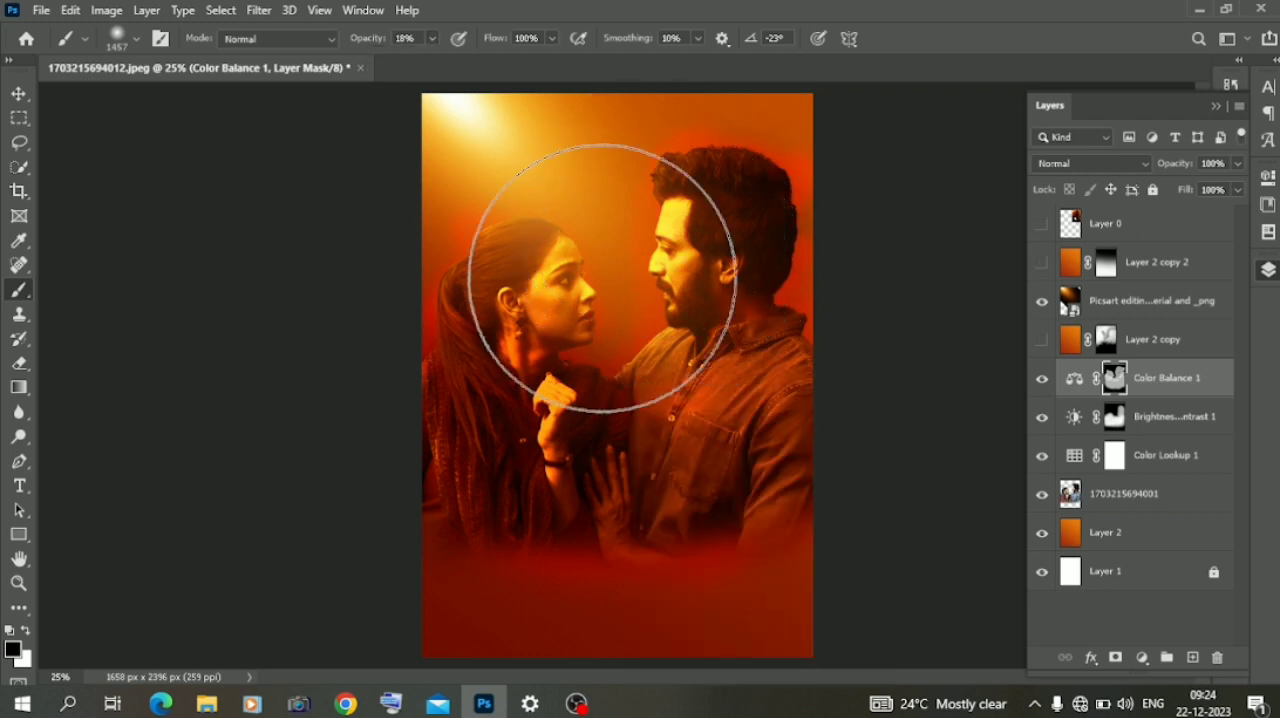
pyautogui.moveTo(640, 230)
pyautogui.mouseDown()
pyautogui.moveTo(457, 289)
pyautogui.moveTo(466, 311)
pyautogui.moveTo(523, 323)
pyautogui.moveTo(695, 219)
pyautogui.mouseUp()
# - Set the Color Lookup 1 adjustment's opacity to 86% and duplicate it
pyautogui.click(1114, 456)
pyautogui.moveTo(1189, 168); pyautogui.dragTo(1178, 168)
pyautogui.moveTo(1158, 466); pyautogui.dragTo(1190, 657)
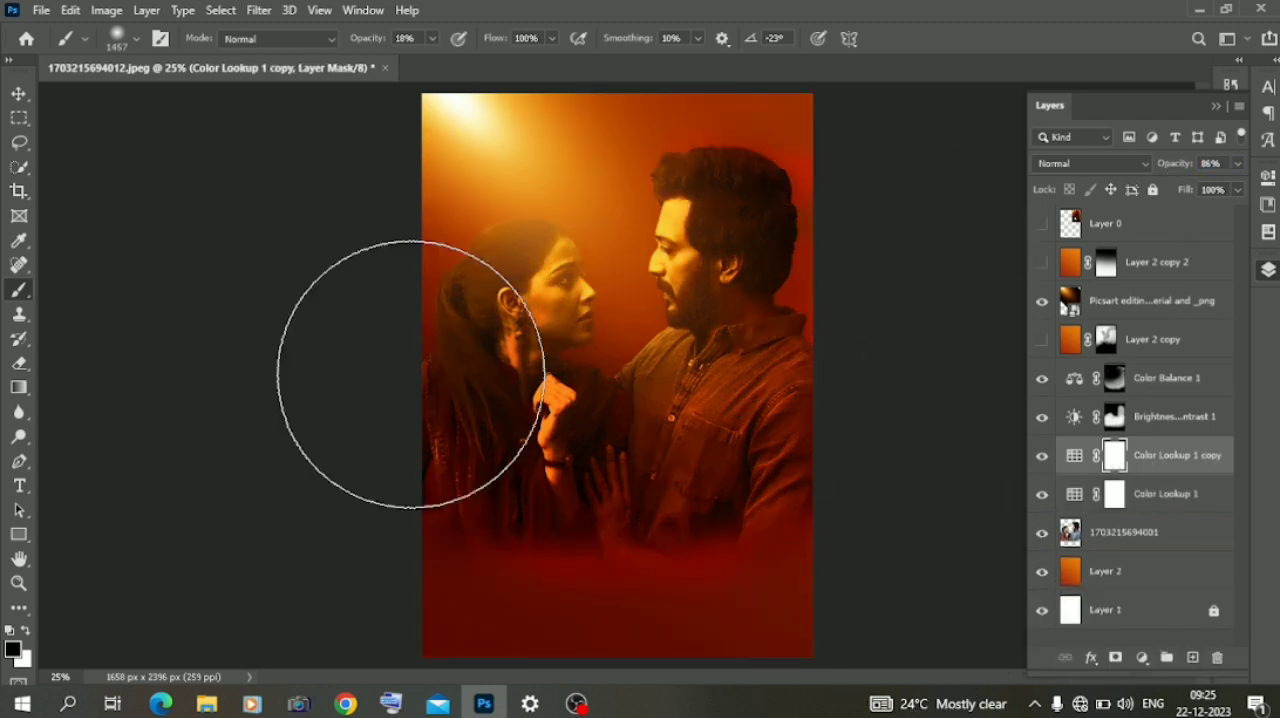
# - Refine the Brightness/Contrast mask around the faces with white and black 18% strokes, and set the Color Balance 1 opacity to 75%
pyautogui.click(1113, 418)
pyautogui.click(27, 631)
pyautogui.moveTo(575, 297); pyautogui.dragTo(680, 240)
pyautogui.click(26, 631)
pyautogui.moveTo(570, 280)
pyautogui.mouseDown()
pyautogui.moveTo(654, 228)
pyautogui.moveTo(608, 277)
pyautogui.moveTo(512, 314)
pyautogui.mouseUp()
pyautogui.moveTo(1194, 167); pyautogui.dragTo(1112, 220)
pyautogui.click(1110, 379)
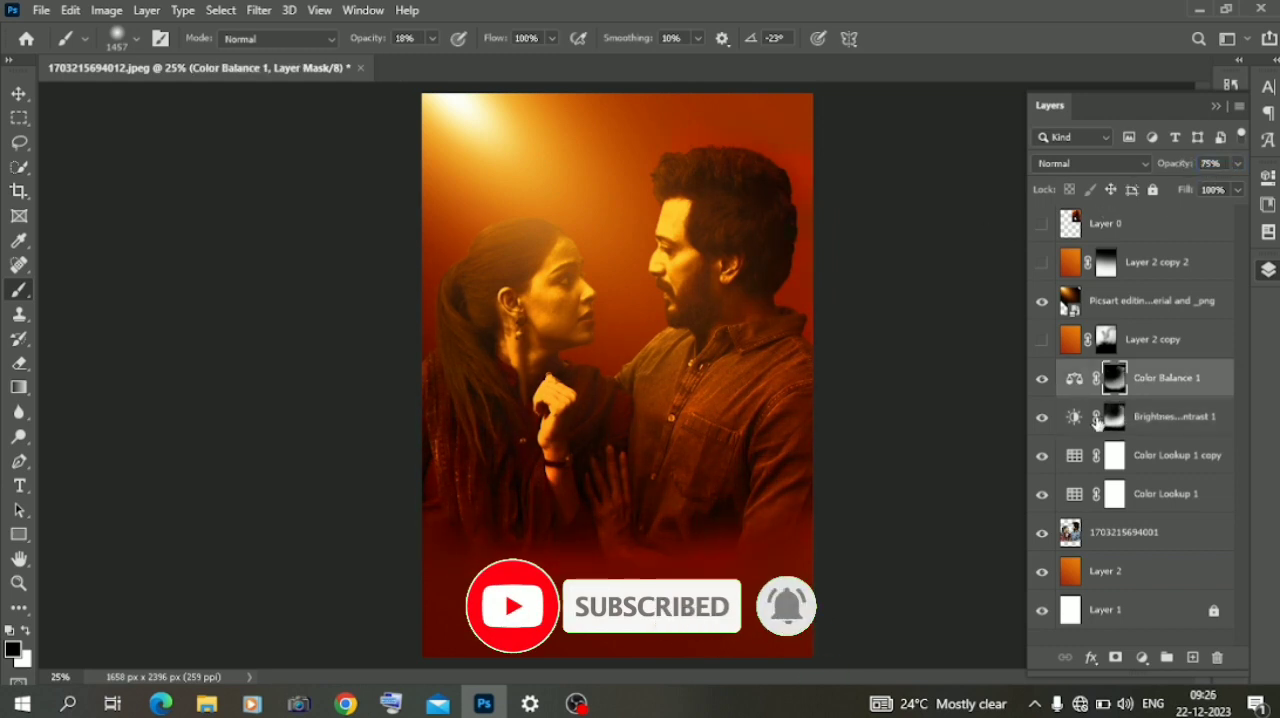
# - Set Color Lookup 1 copy to 100% opacity, invert its mask and paint white over the lower part of the poster at 100% brush opacity
pyautogui.click(1110, 456)
pyautogui.moveTo(1180, 164); pyautogui.dragTo(1262, 165)
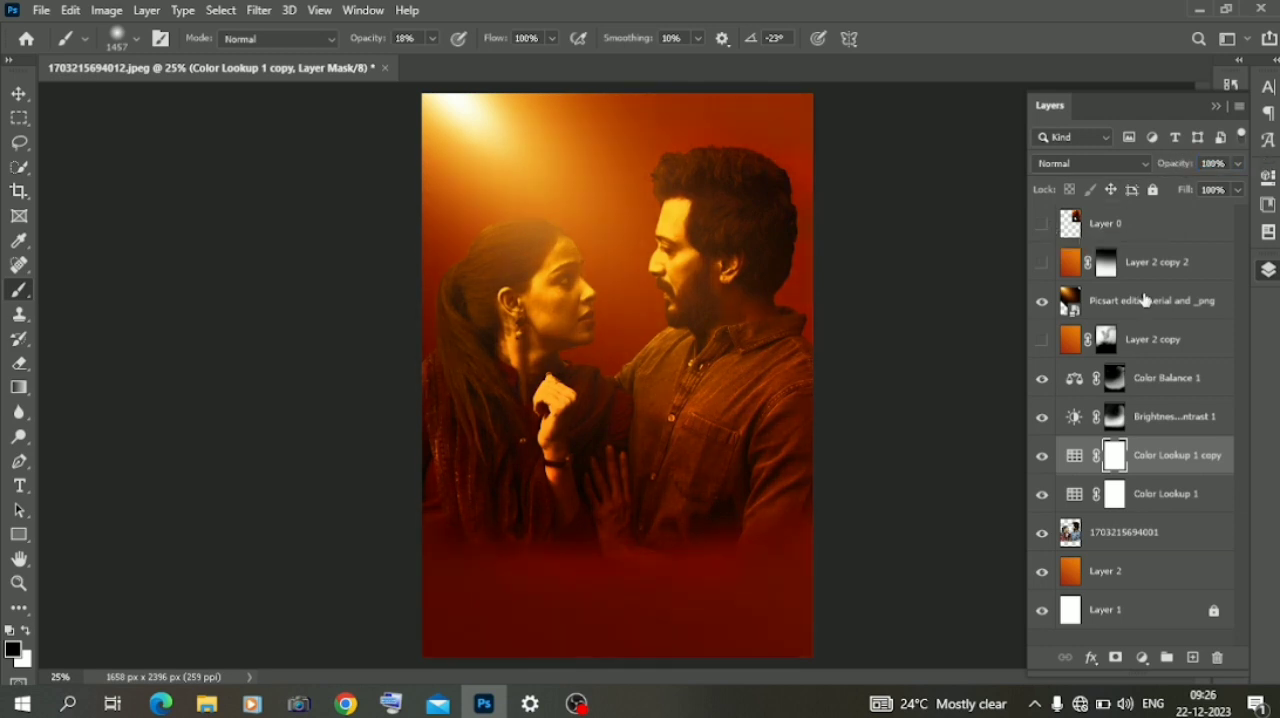
pyautogui.hotkey('ctrl', 'i')
pyautogui.press('x')
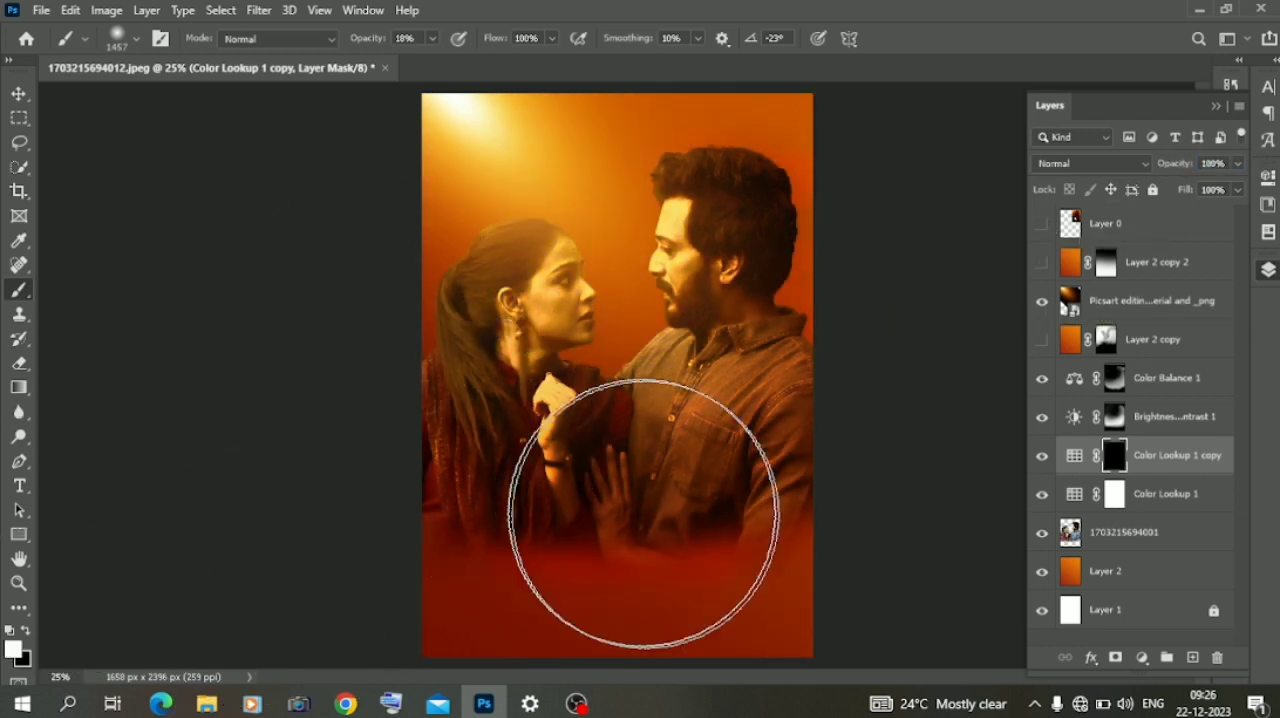
pyautogui.moveTo(432, 38); pyautogui.dragTo(509, 57)
pyautogui.moveTo(783, 425)
pyautogui.mouseDown()
pyautogui.moveTo(382, 489)
pyautogui.moveTo(814, 423)
pyautogui.moveTo(846, 430)
pyautogui.mouseUp()
pyautogui.click(19, 94)
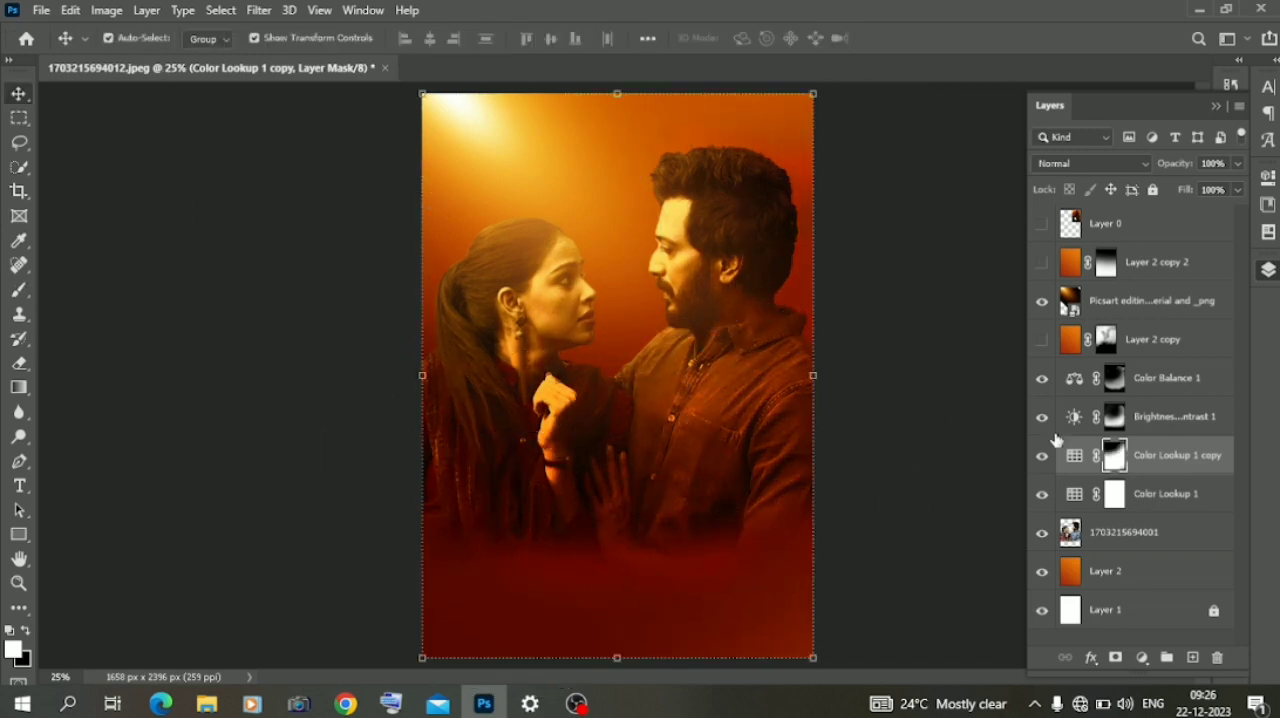
# - Add a new layer clipped to the couple layer and choose a dark orange-red foreground color
pyautogui.click(1120, 535)
pyautogui.click(1192, 657)
pyautogui.rightClick(1093, 532)
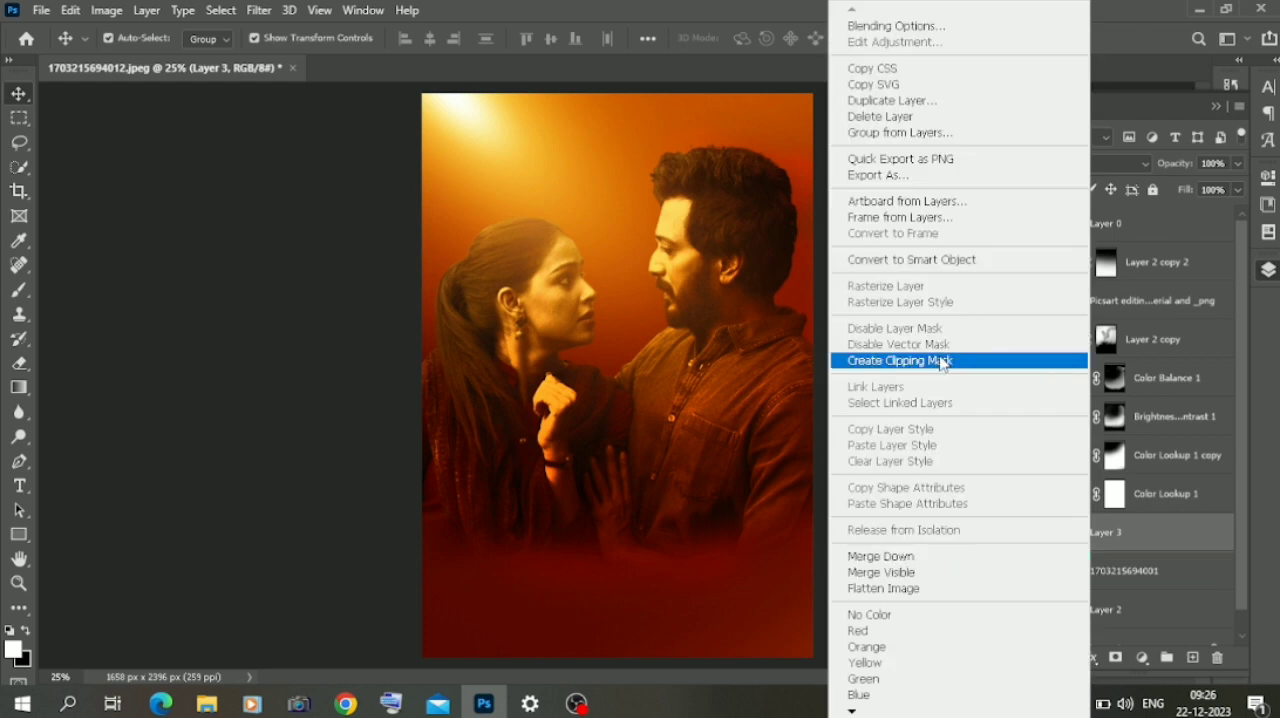
pyautogui.click(943, 361)
pyautogui.click(13, 650)
pyautogui.click(798, 143)
pyautogui.press('Return')
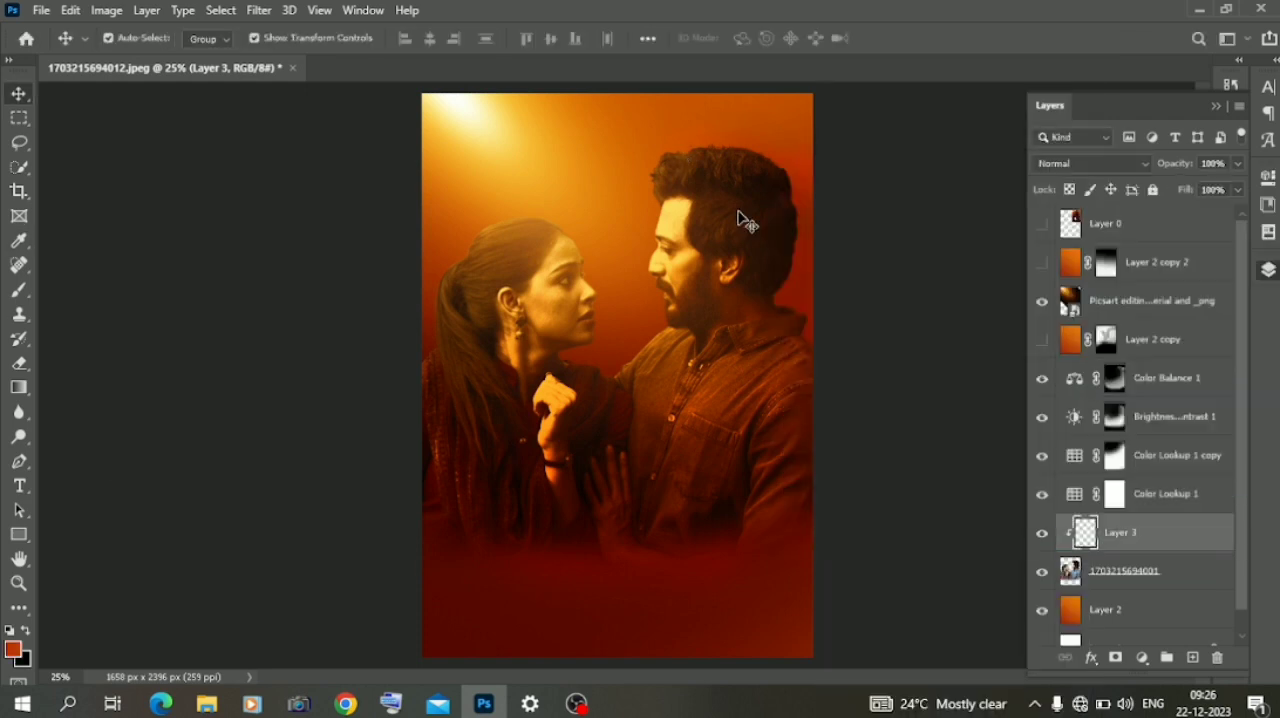
# - Paint orange-red along the upper hair edges of the man and woman with a soft 152 px brush at 100% opacity
pyautogui.click(18, 290)
pyautogui.rightClick(665, 168)
pyautogui.moveTo(658, 157); pyautogui.dragTo(736, 149)
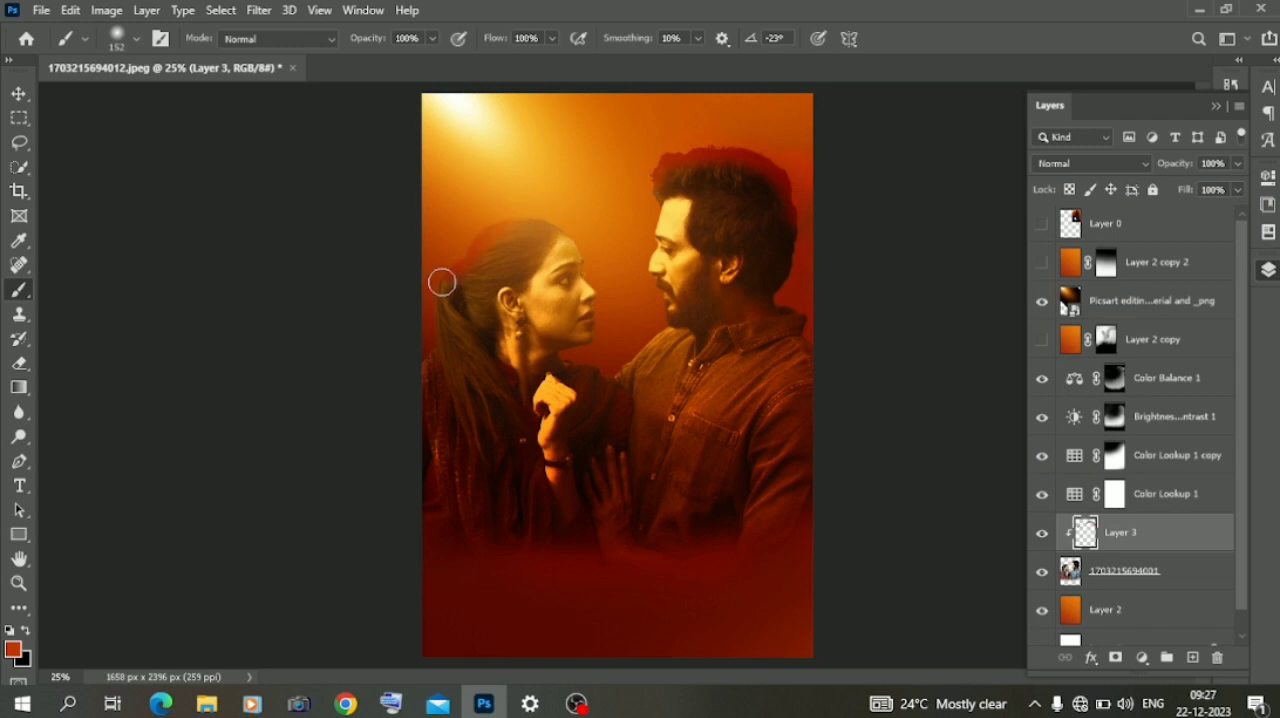
# - Set Layer 3 to Color Dodge at 83% opacity, and briefly show the Layer 0 reference poster for comparison
pyautogui.click(1092, 164)
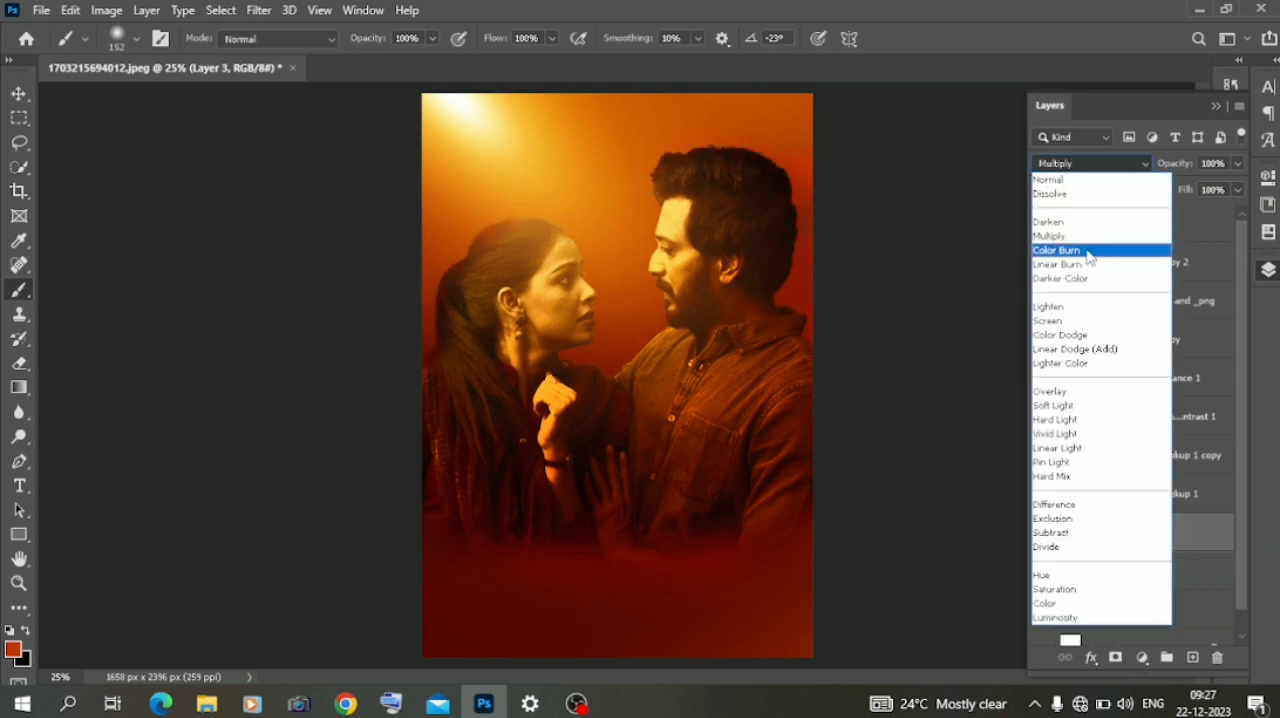
pyautogui.click(1090, 334)
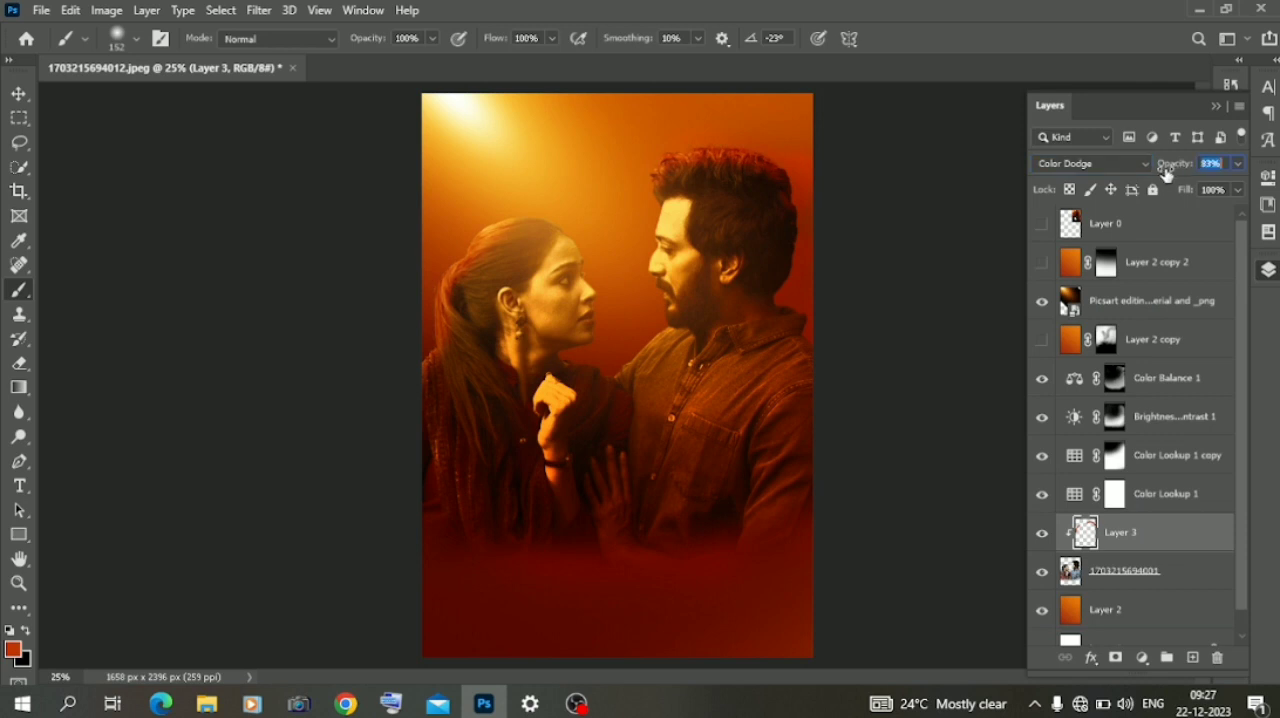
pyautogui.click(19, 94)
pyautogui.click(212, 296)
pyautogui.click(1042, 223)
pyautogui.click(1042, 223)
# - Add a layer on top, darken the poster's lower part with a soft black 1811 px brush, and set the layer's opacity to 88%
pyautogui.click(1193, 658)
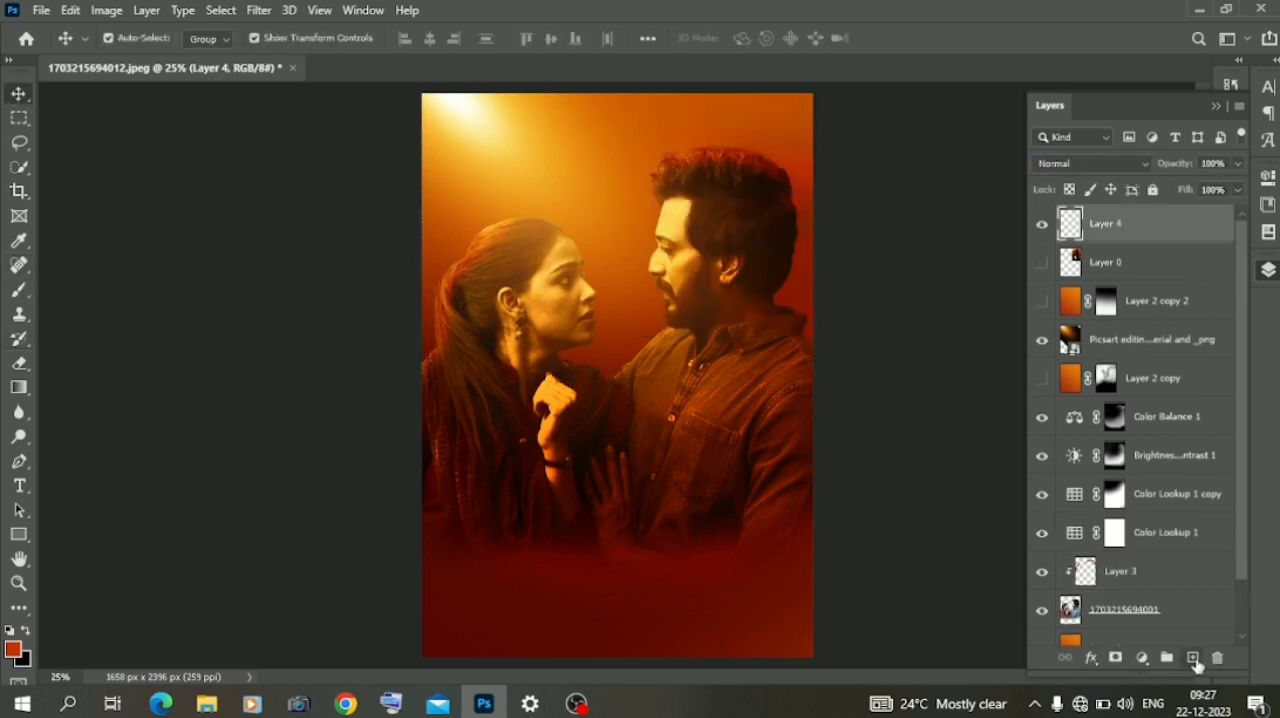
pyautogui.rightClick(449, 413)
pyautogui.click(23, 295)
pyautogui.rightClick(473, 461)
pyautogui.click(26, 297)
pyautogui.click(26, 297)
pyautogui.rightClick(790, 427)
pyautogui.click(727, 420)
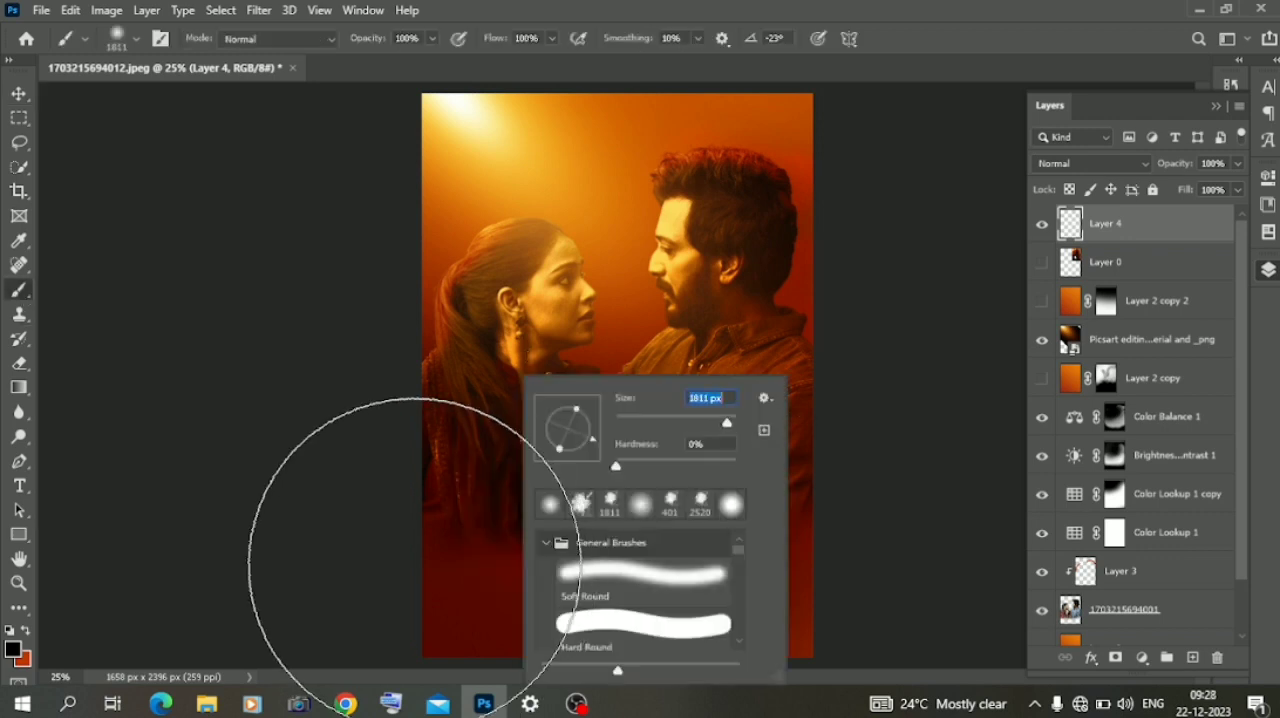
pyautogui.click(413, 556)
pyautogui.click(554, 613)
pyautogui.click(691, 626)
pyautogui.click(775, 634)
pyautogui.press('v')
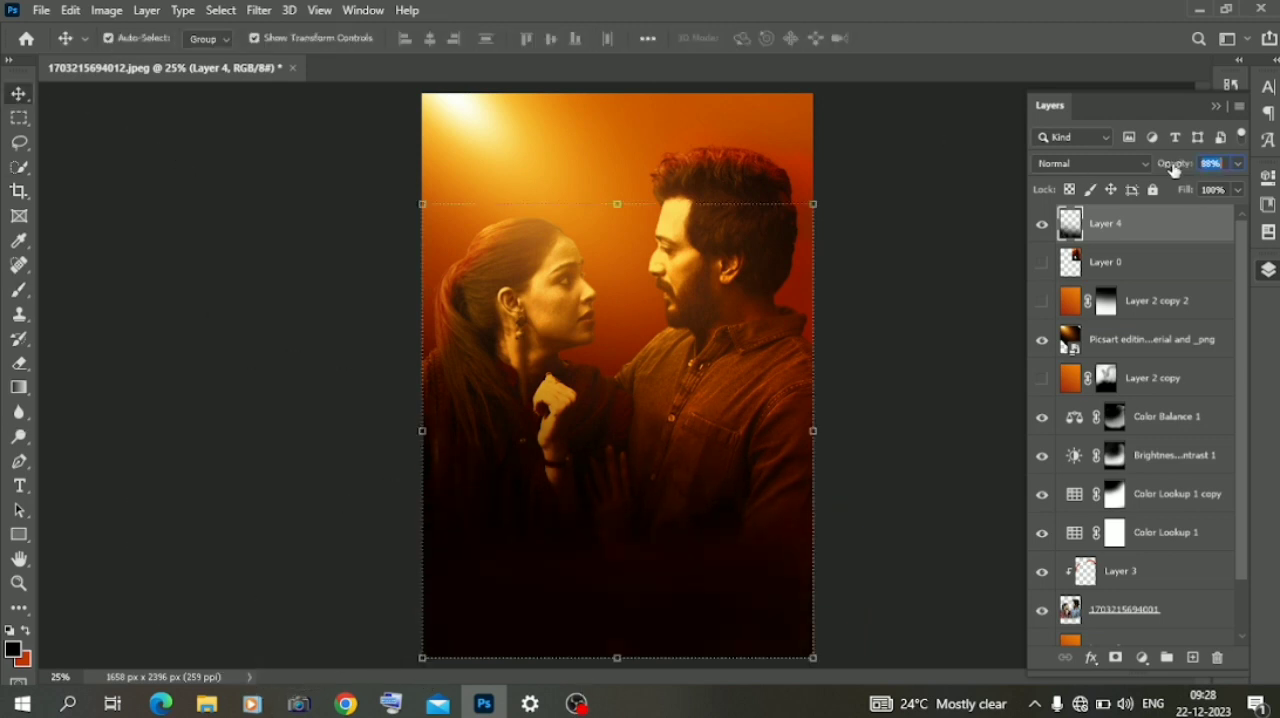
pyautogui.click(243, 268)
# - Show Layer 0 and mask it down to its white title lettering, using Color Range inside a rectangular selection
pyautogui.click(1042, 262)
pyautogui.click(1110, 262)
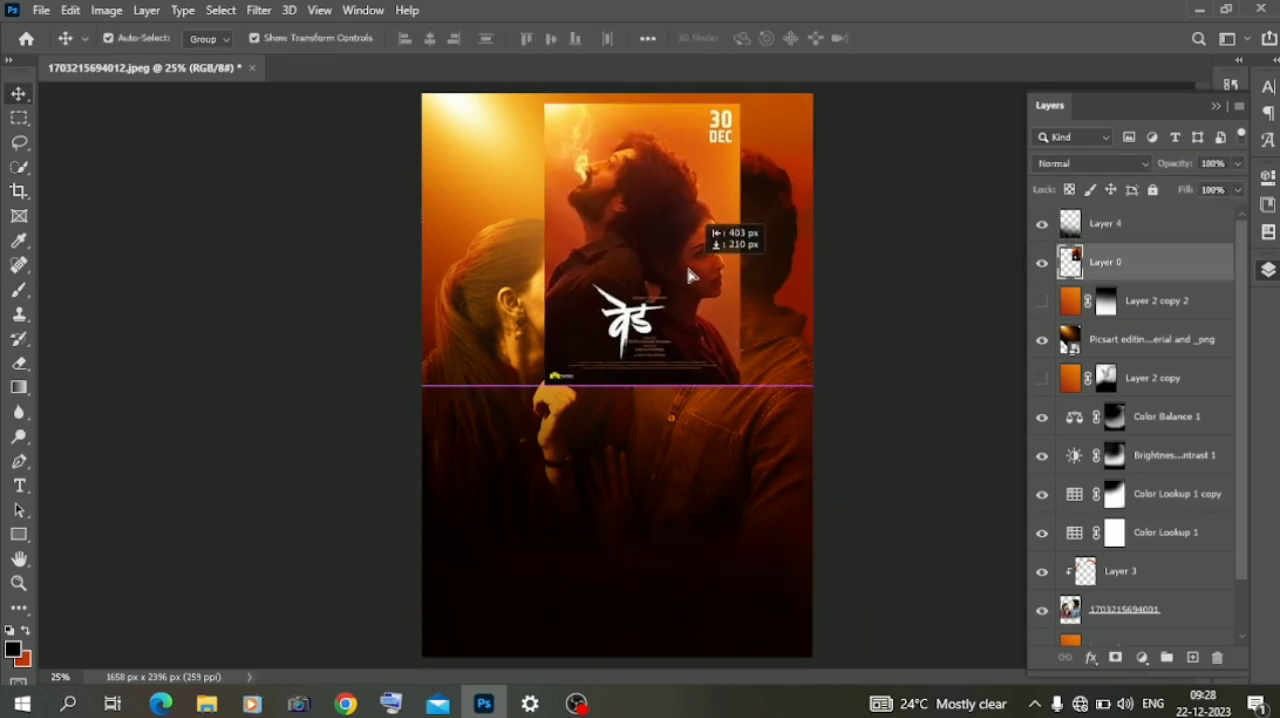
pyautogui.click(19, 117)
pyautogui.moveTo(629, 311); pyautogui.dragTo(714, 382)
pyautogui.click(222, 10)
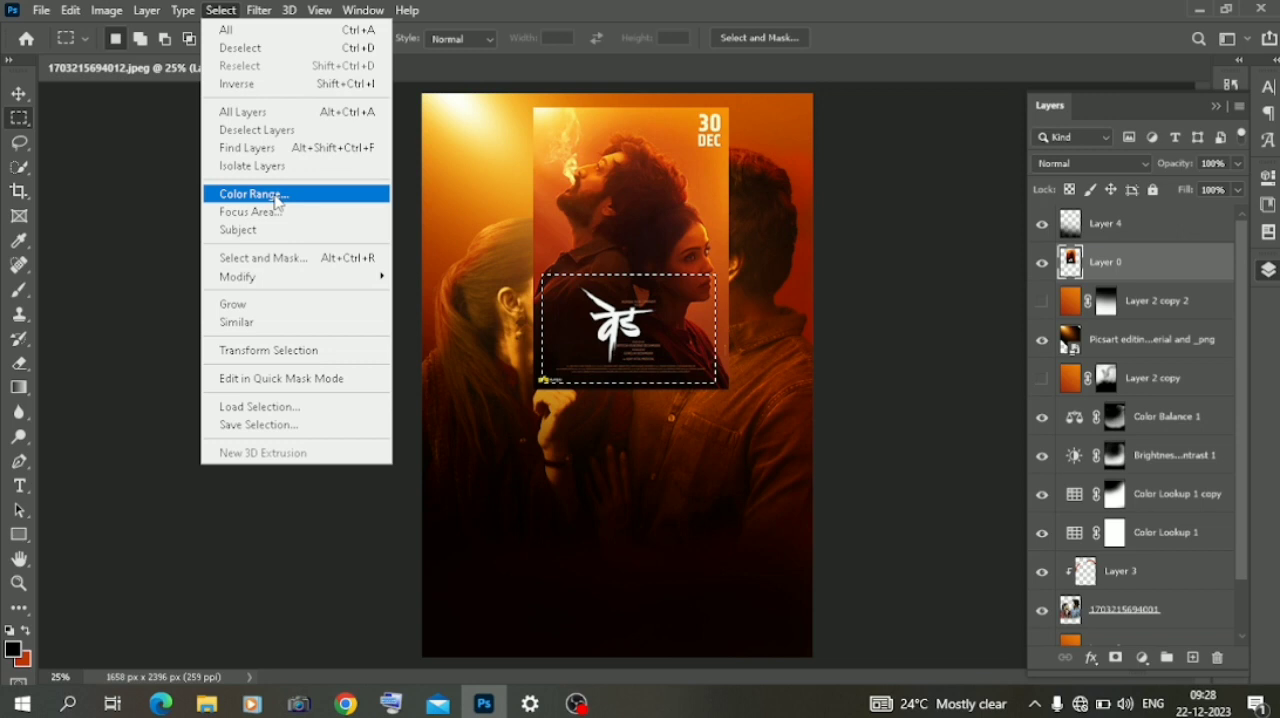
pyautogui.click(250, 191)
pyautogui.click(440, 260)
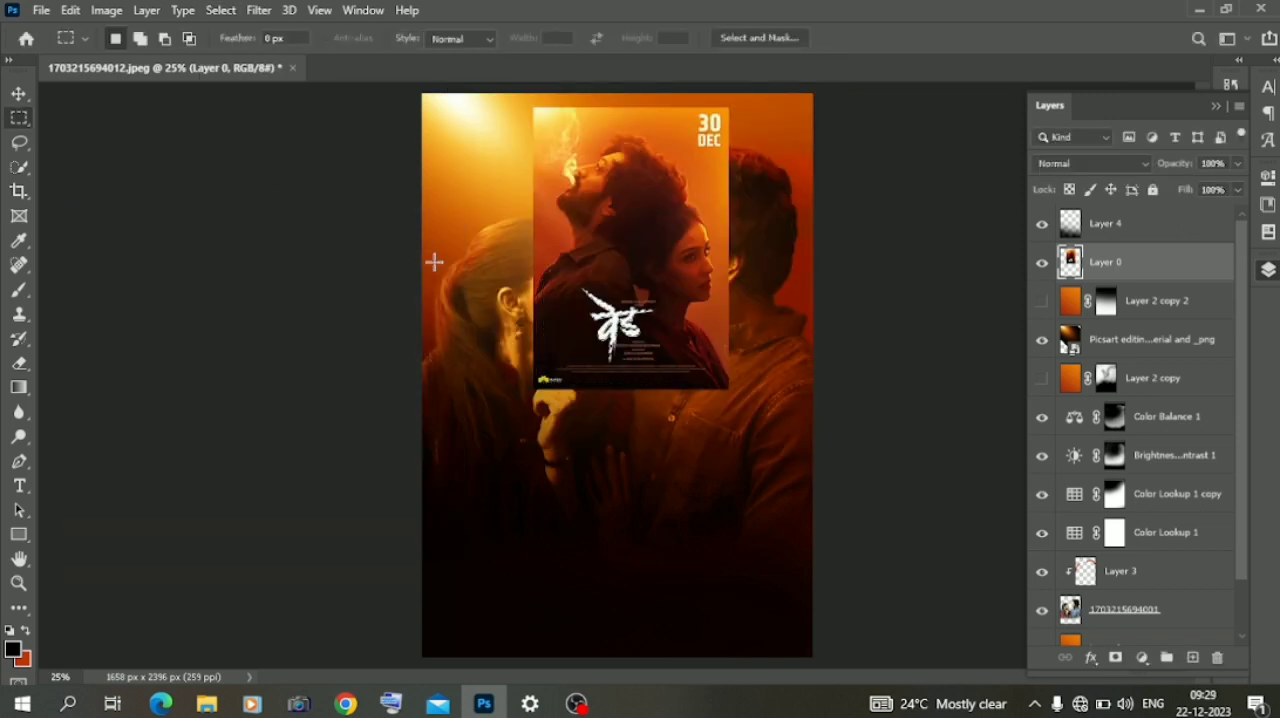
pyautogui.click(1115, 657)
# - Enlarge the masked title lettering and place it over the lower middle of the poster
pyautogui.press('v')
pyautogui.hotkey('ctrl', 't')
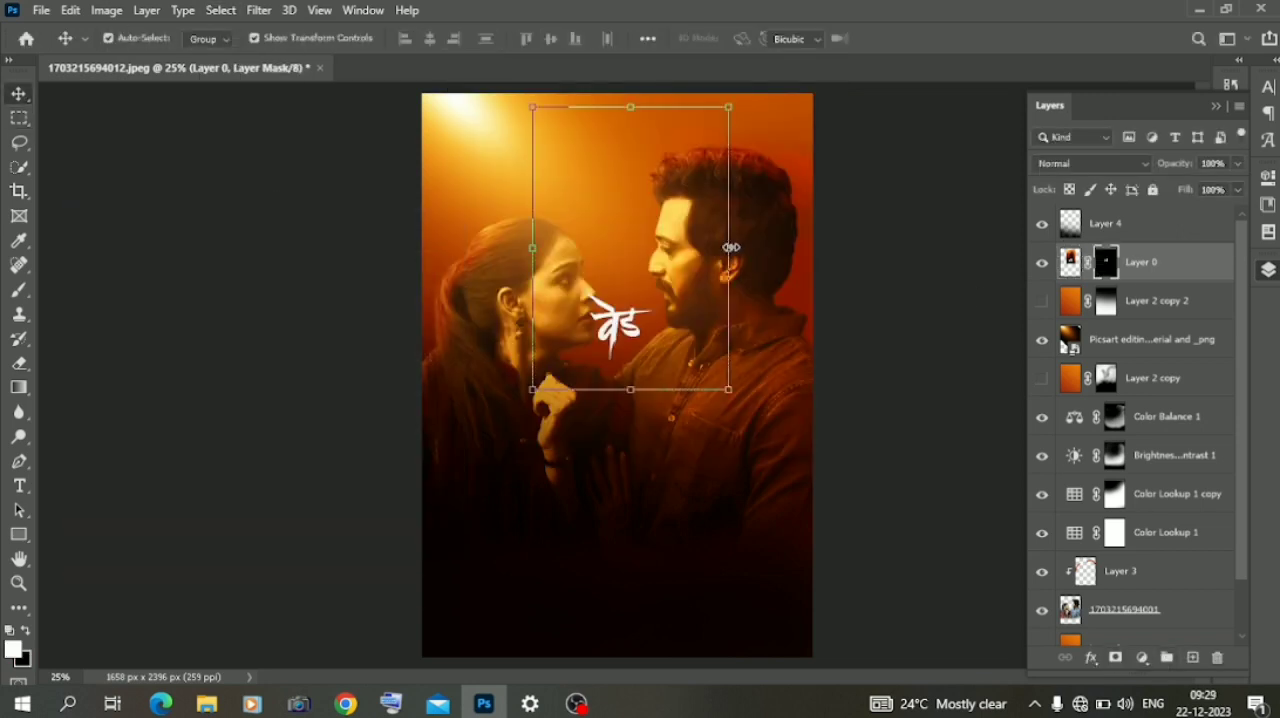
pyautogui.moveTo(730, 249); pyautogui.dragTo(977, 248)
pyautogui.moveTo(754, 402); pyautogui.dragTo(639, 502)
# - Duplicate the title layer Layer 0 above Layer 4 and disable the copy's layer mask
pyautogui.moveTo(1128, 265); pyautogui.dragTo(1192, 657)
pyautogui.click(111, 313)
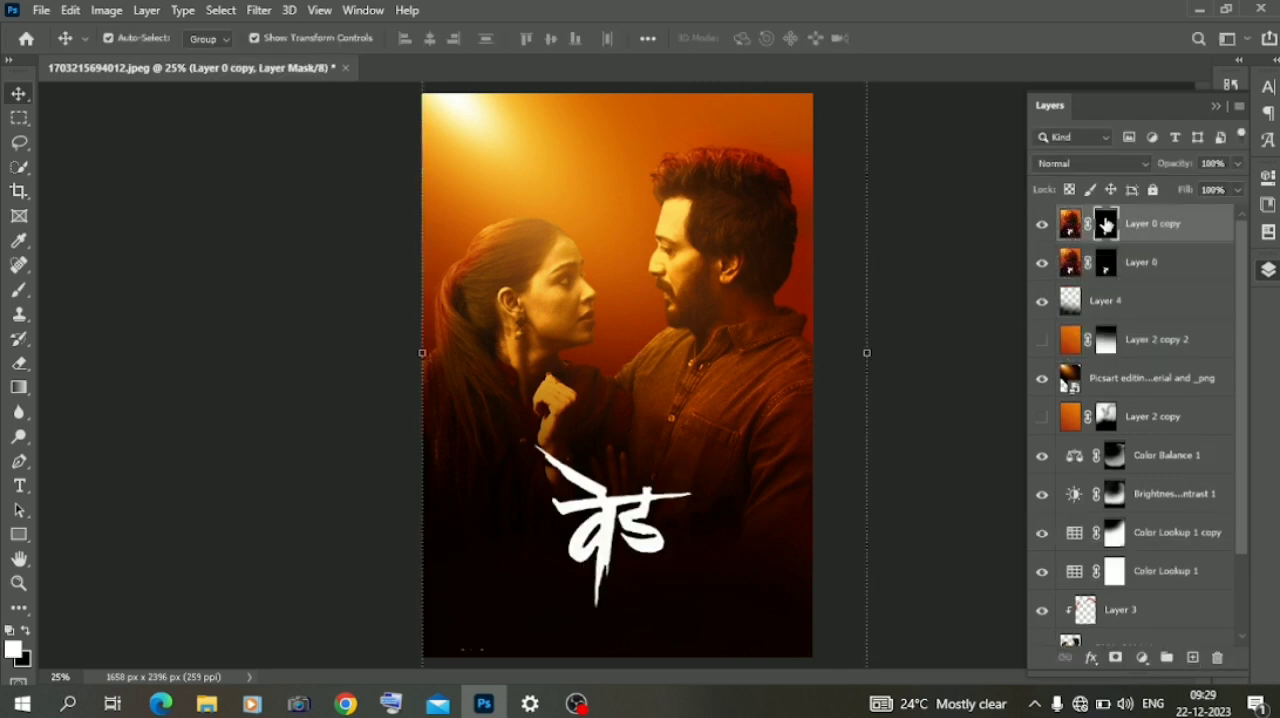
pyautogui.rightClick(1105, 224)
pyautogui.click(1130, 224)
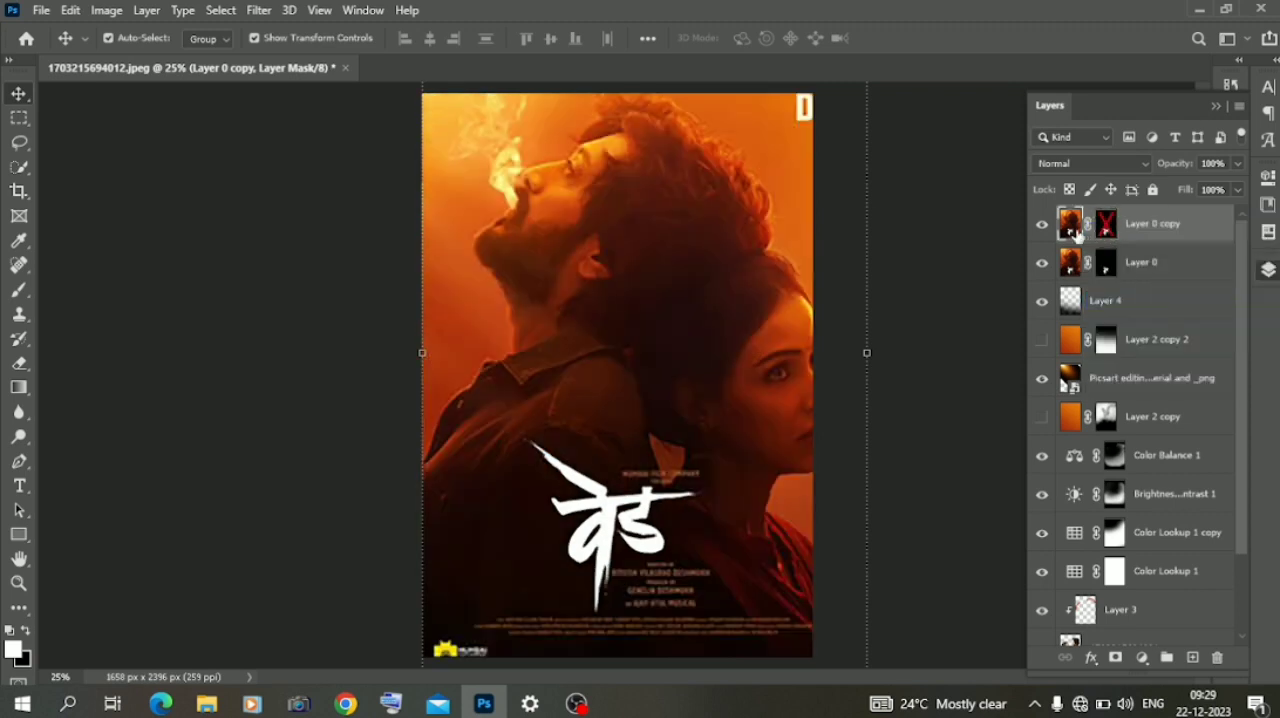
# - Hide Layer 0 copy and merge all visible layers into Layer 2
pyautogui.click(1042, 224)
pyautogui.click(190, 296)
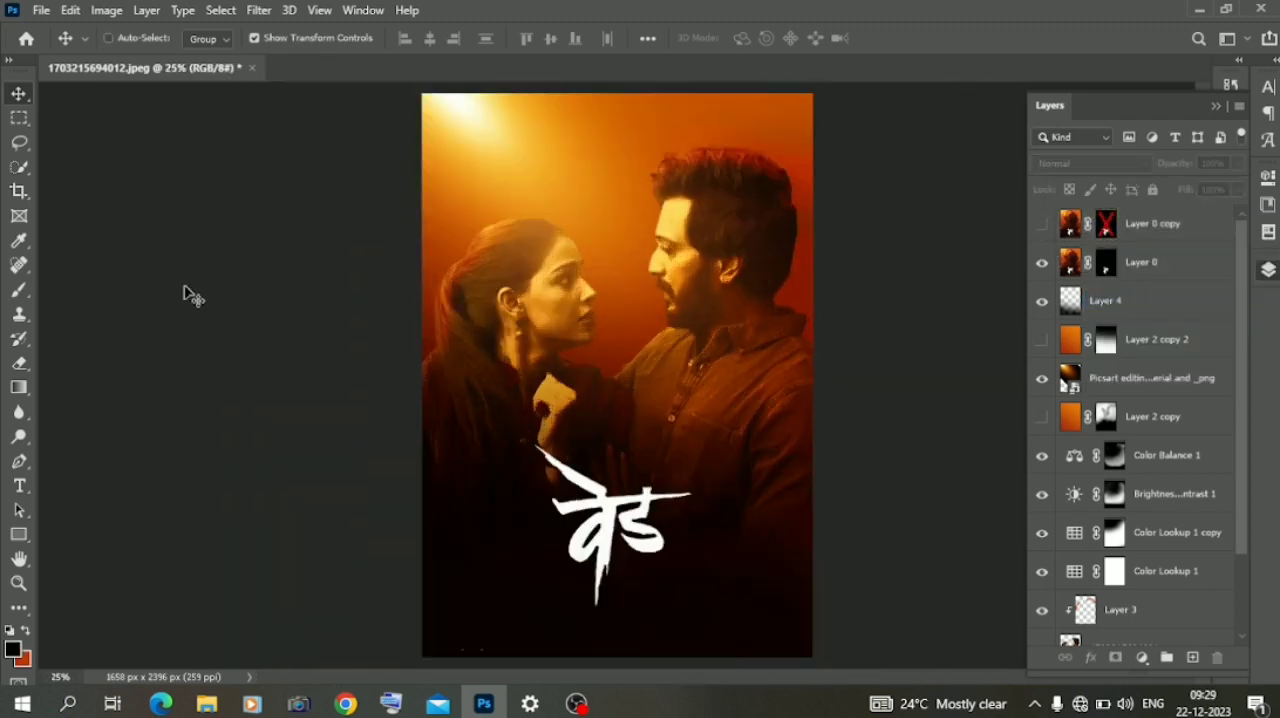
pyautogui.scroll(-2, 1075, 490)
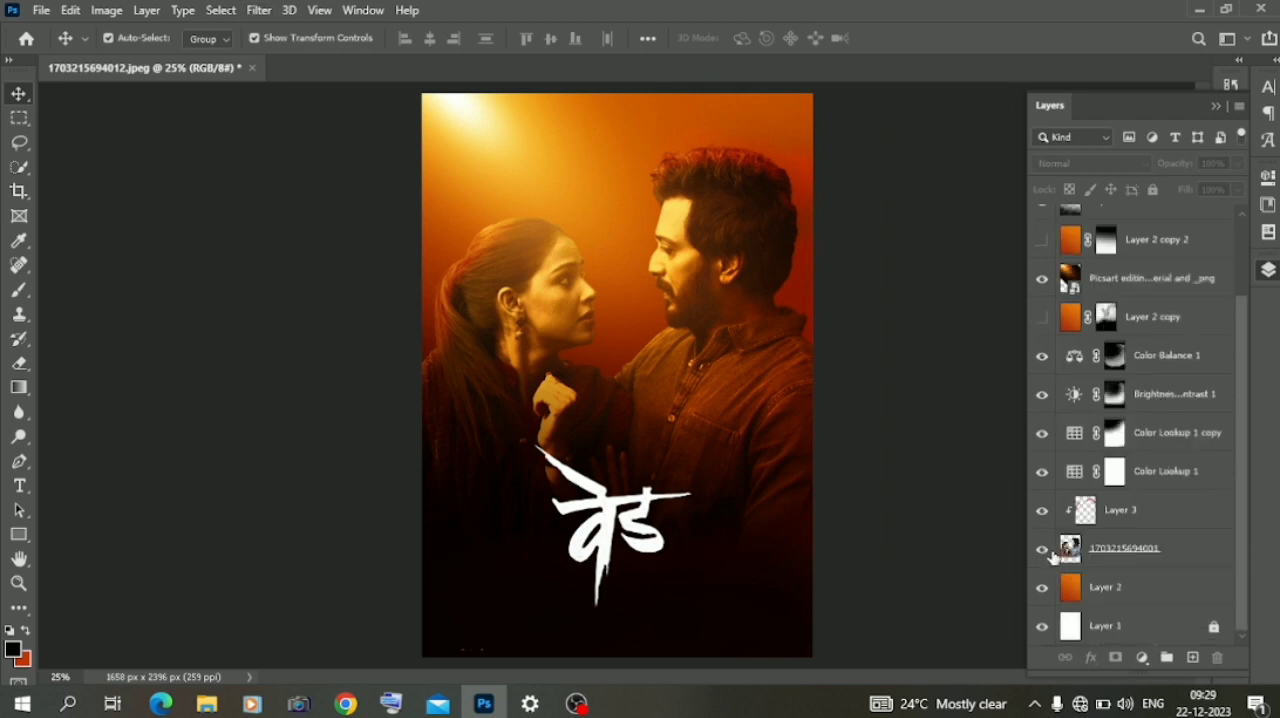
pyautogui.click(1103, 587)
pyautogui.rightClick(1103, 587)
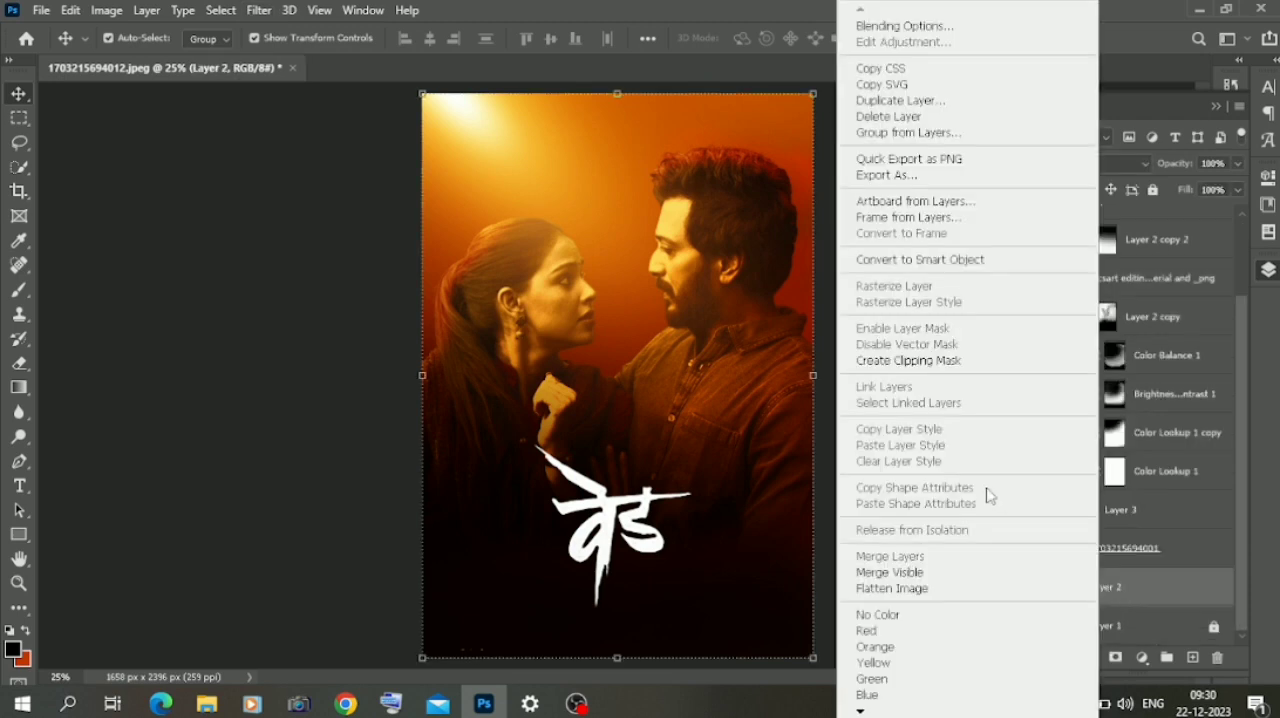
pyautogui.click(906, 572)
# - Duplicate the merged Layer 2 and, in the Camera Raw Filter, set Highlights to +42 and Clarity to +16
pyautogui.moveTo(1113, 338); pyautogui.dragTo(1192, 657)
pyautogui.click(259, 10)
pyautogui.click(296, 138)
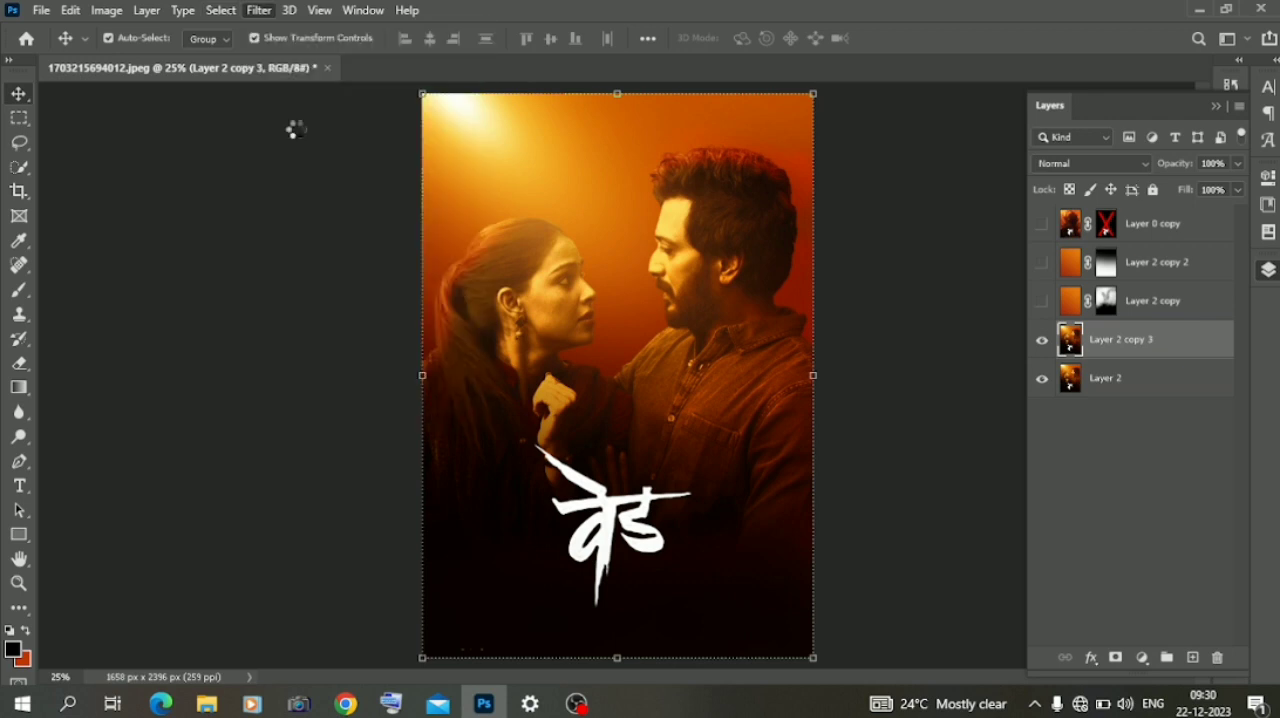
pyautogui.scroll(10, 1011, 424)
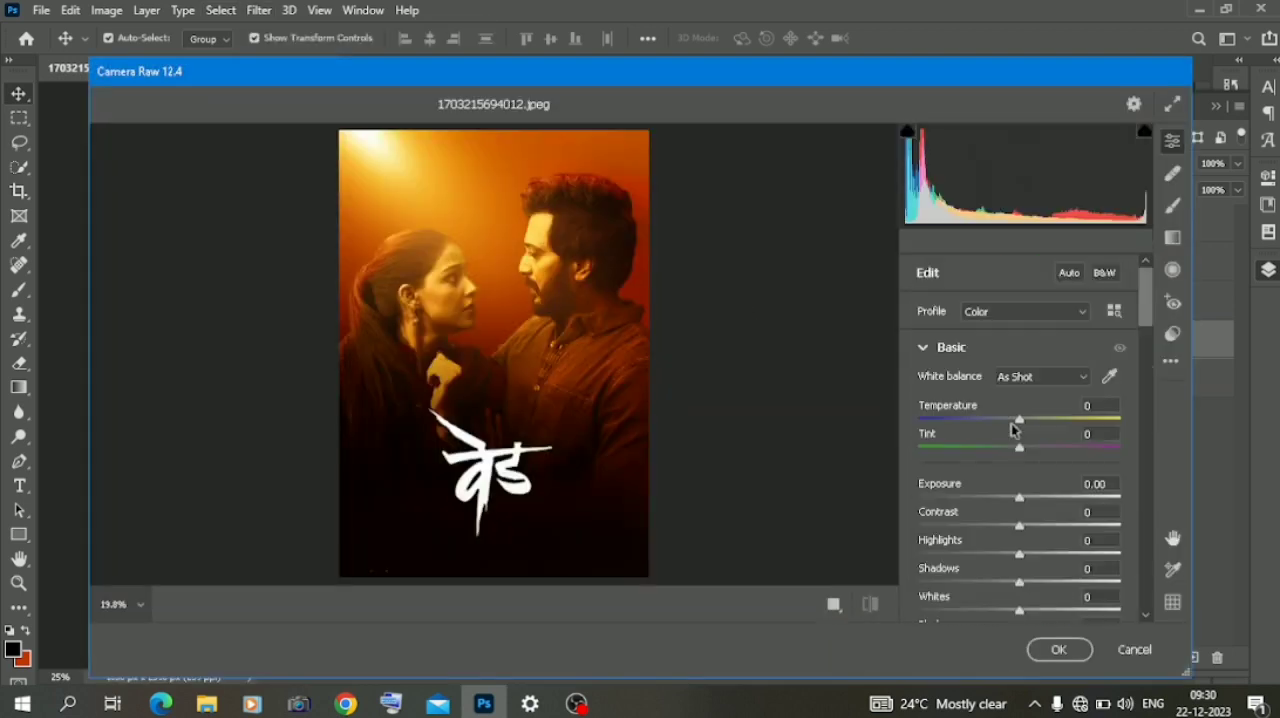
pyautogui.moveTo(1056, 554); pyautogui.dragTo(1062, 552)
pyautogui.scroll(-4, 1062, 555)
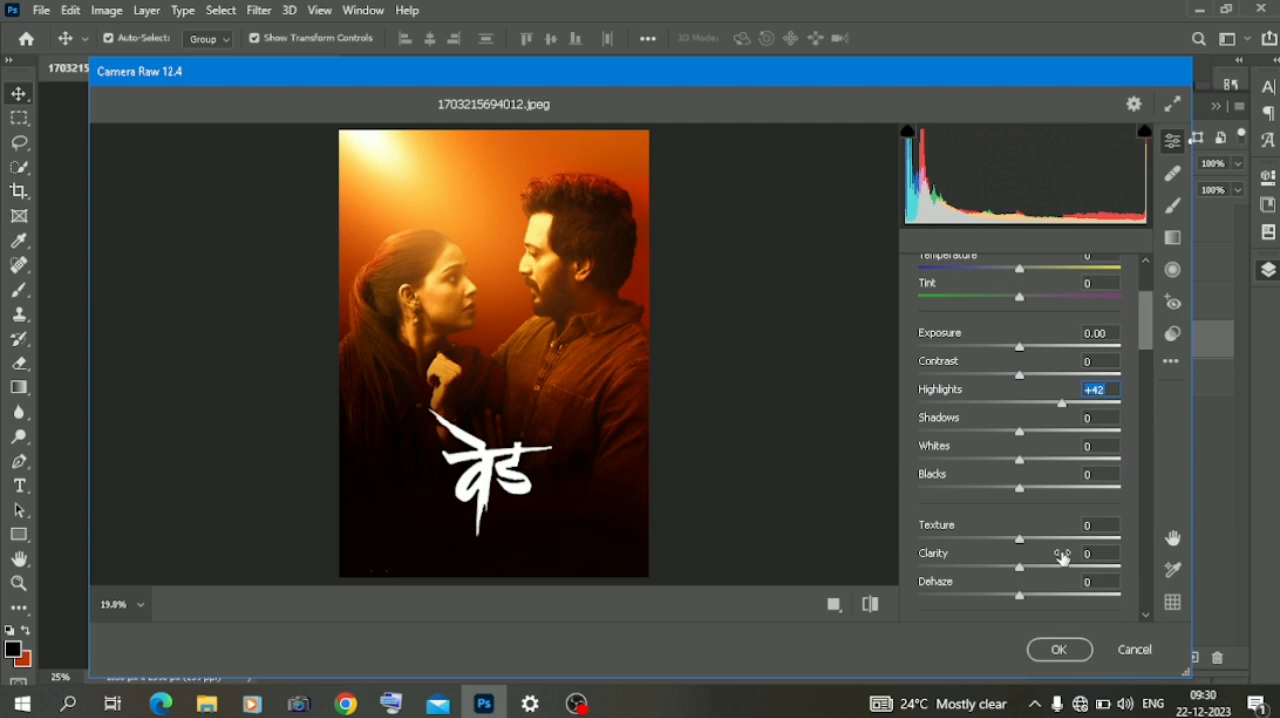
pyautogui.scroll(-2, 995, 441)
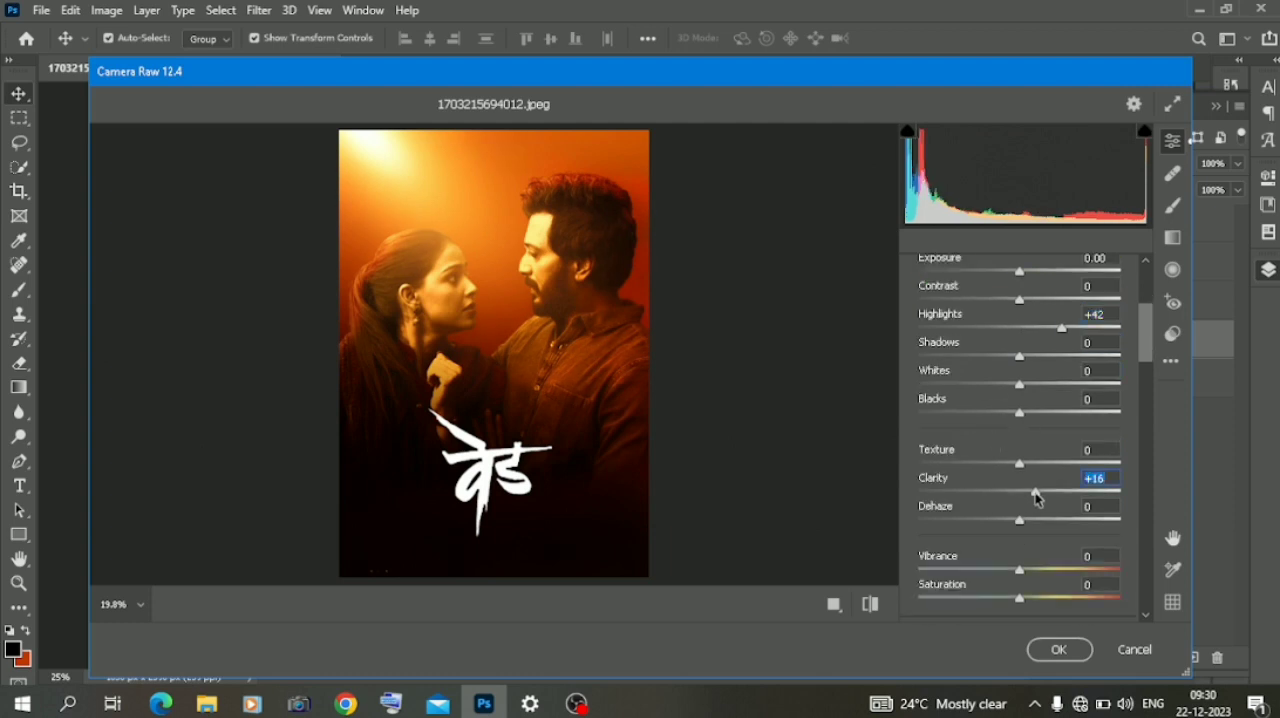
# - Set Sharpening to 46 and Noise Reduction to 11, and adjust the yellows to Hue -6 and Saturation +40
pyautogui.scroll(-2, 1009, 471)
pyautogui.scroll(-8, 1009, 471)
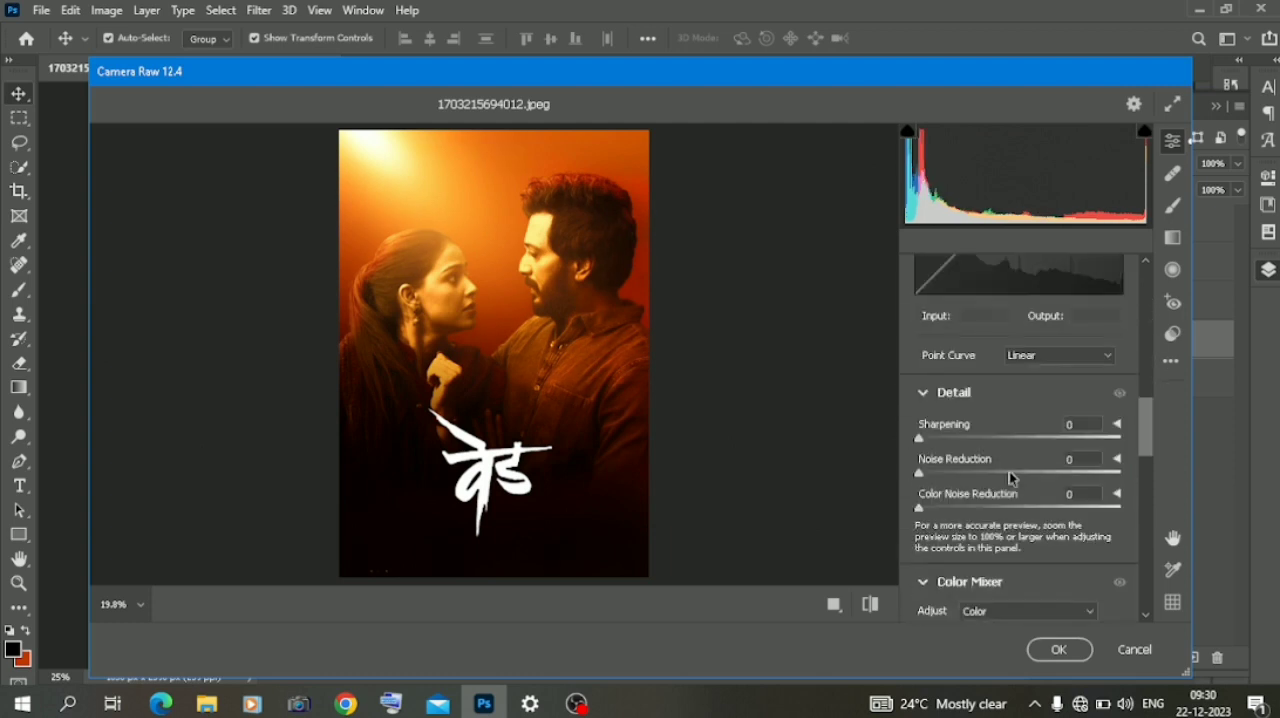
pyautogui.scroll(-3, 960, 483)
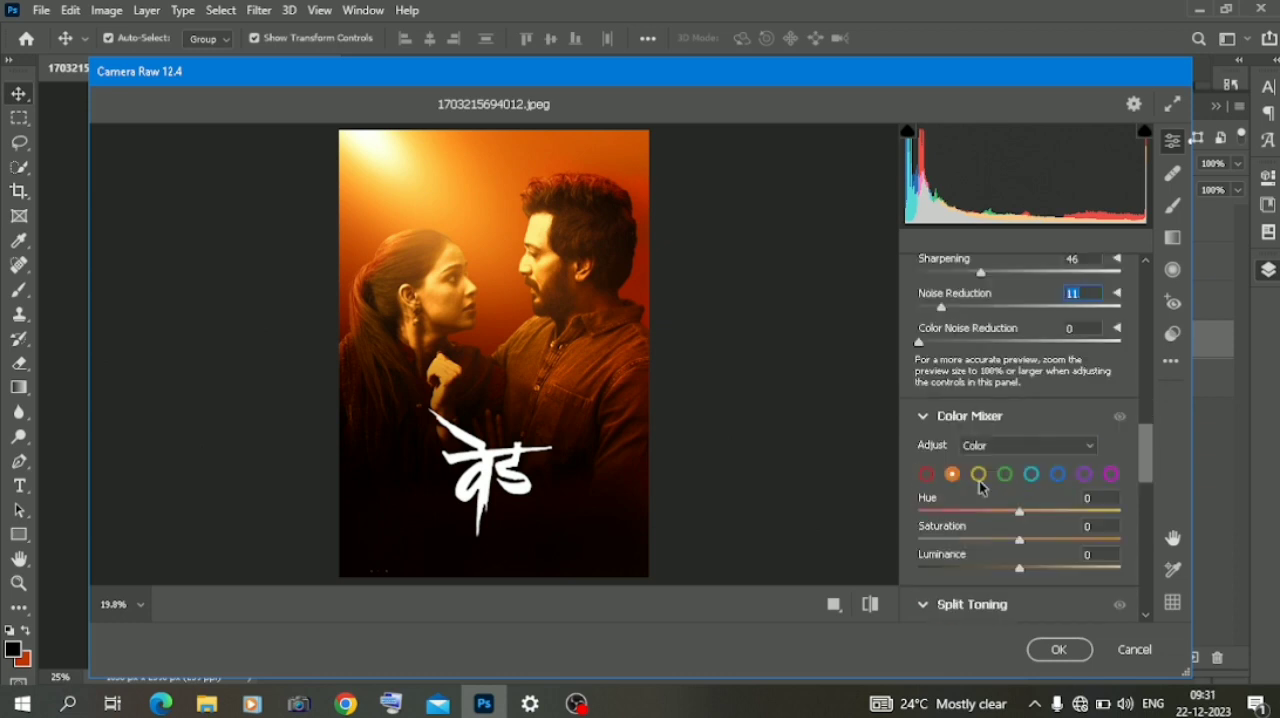
pyautogui.click(981, 512)
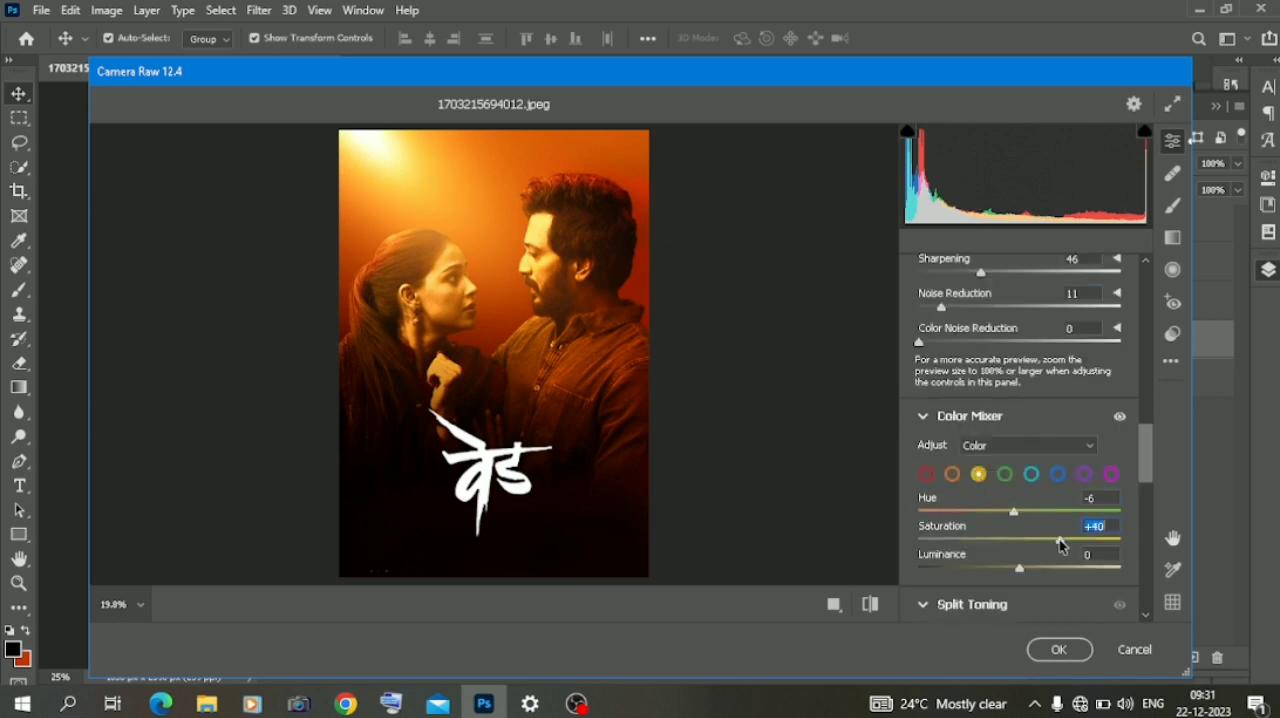
# - Split-tone the highlights with Hue 66 and Saturation 35, and apply the Camera Raw Filter
pyautogui.scroll(-1, 1061, 546)
pyautogui.click(947, 607)
pyautogui.scroll(-2, 966, 545)
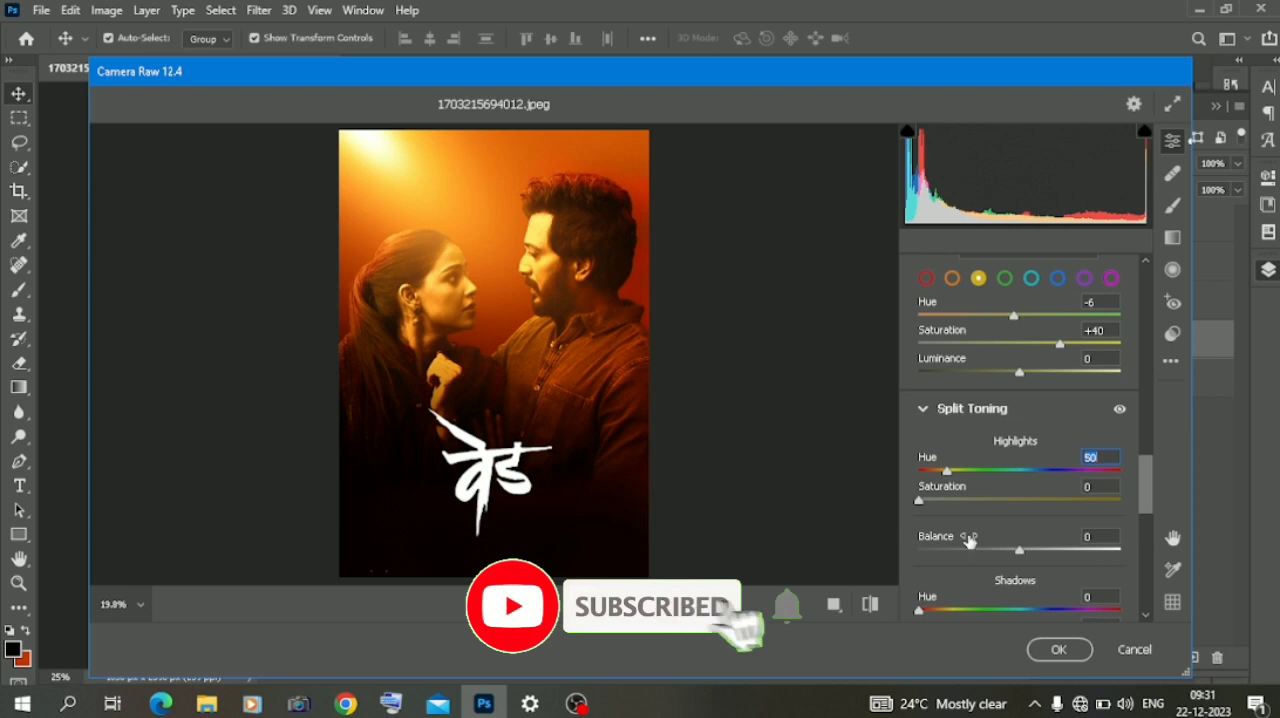
pyautogui.click(979, 500)
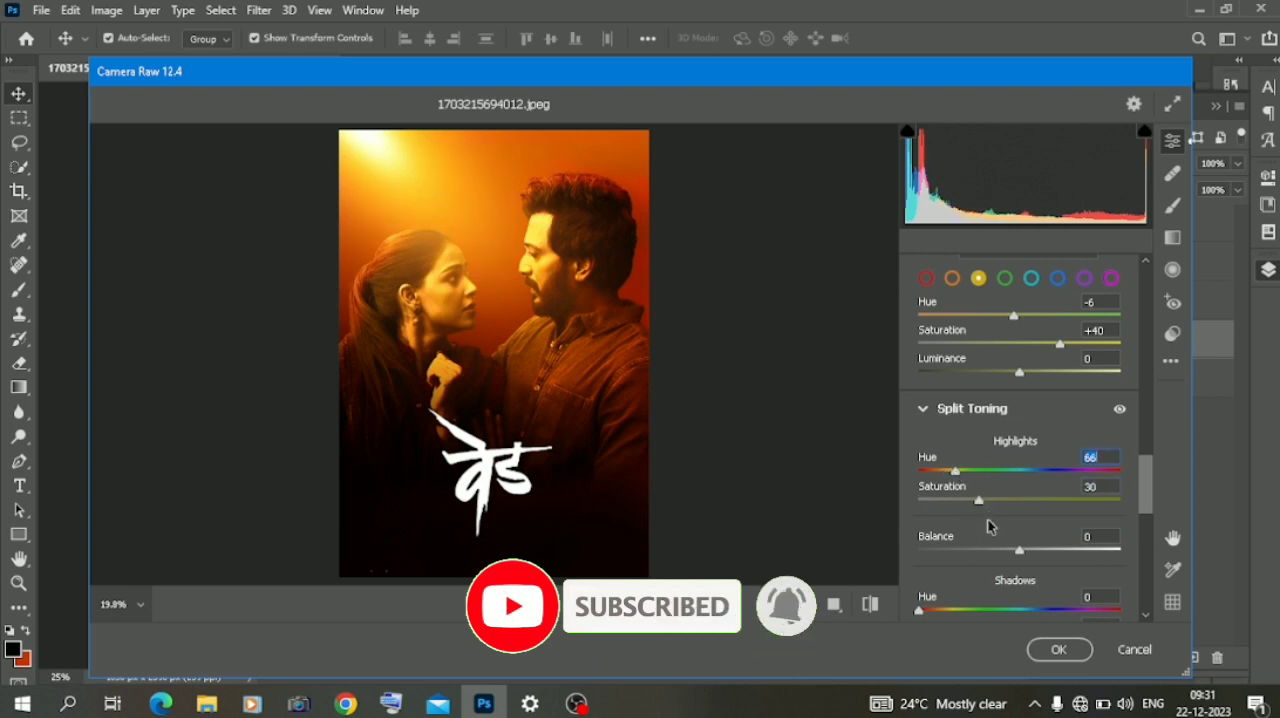
pyautogui.scroll(-2, 1028, 572)
pyautogui.scroll(-2, 1024, 568)
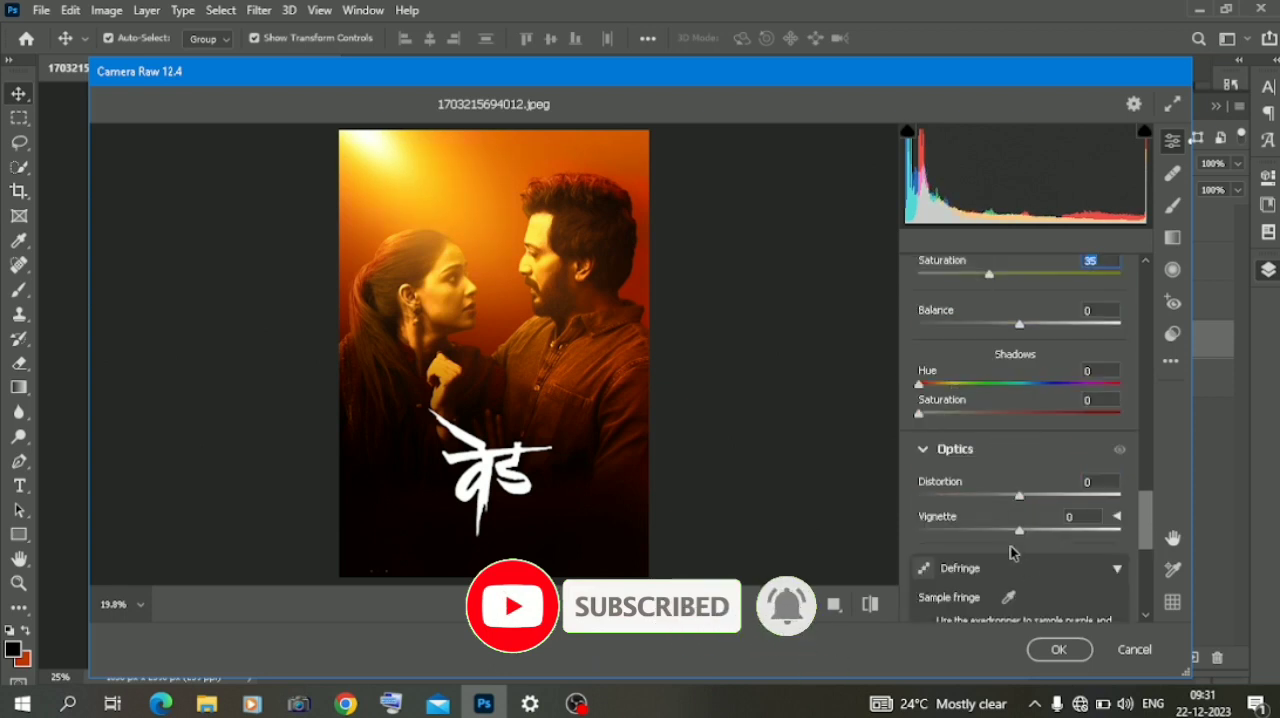
pyautogui.scroll(3, 1024, 568)
pyautogui.click(1058, 649)
# - Compare the poster with and without the Camera Raw grading by toggling the visibility of Layer 2 copy 3
pyautogui.click(1042, 341)
pyautogui.click(1042, 341)
pyautogui.click(1042, 341)
pyautogui.click(1042, 341)
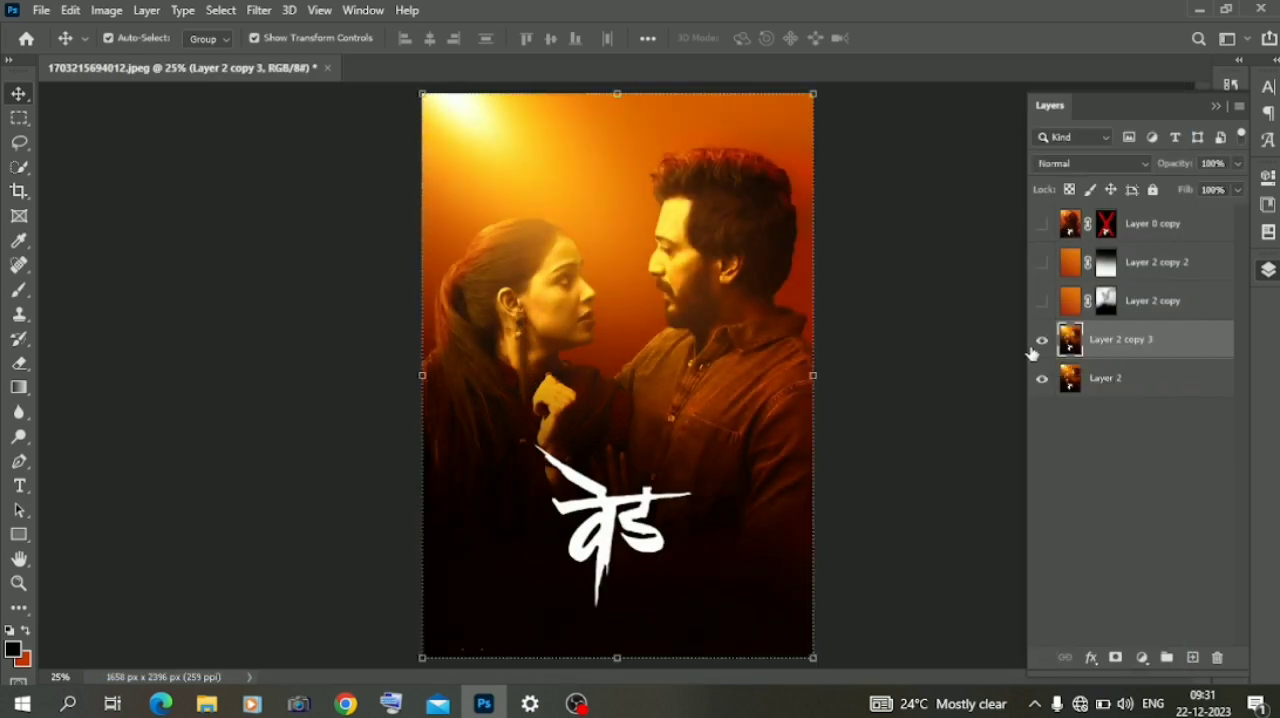
pyautogui.click(340, 485)
# - Save a copy of the finished poster as a JPEG in the Downloads folder
pyautogui.click(102, 11)
pyautogui.moveTo(42, 11)
pyautogui.click(82, 238)
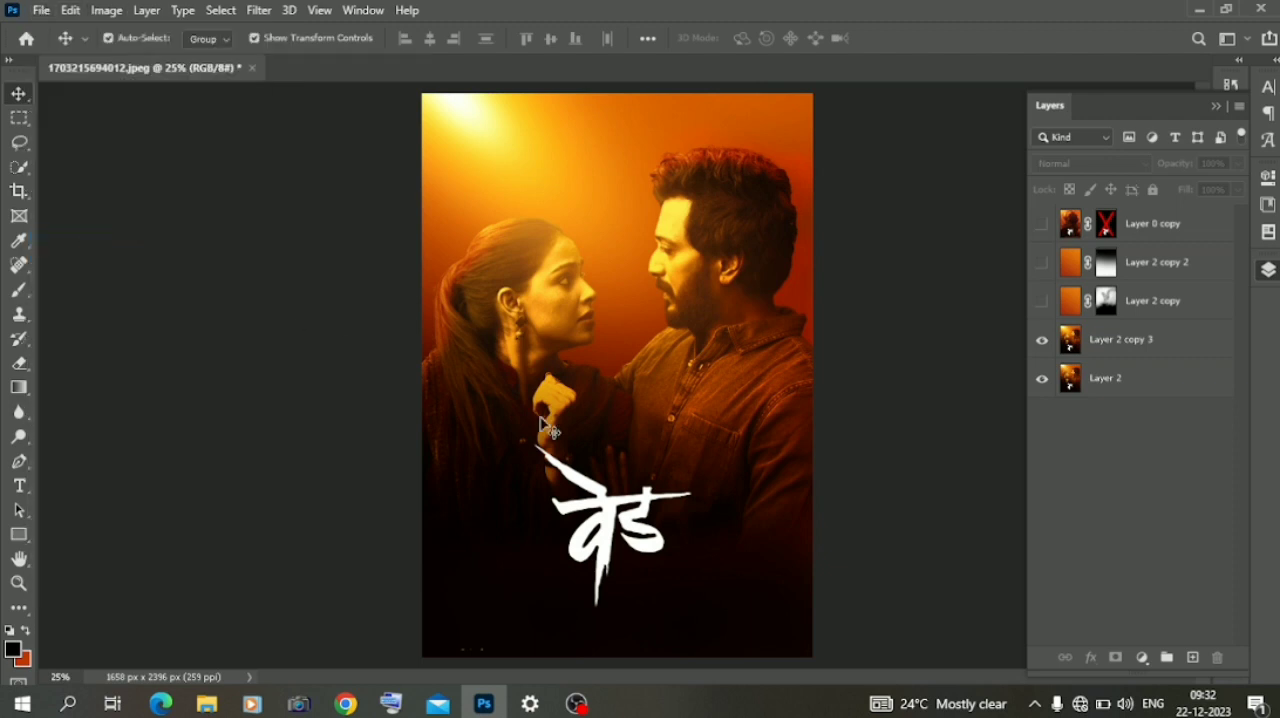
pyautogui.click(760, 514)
pyautogui.click(480, 465)
pyautogui.click(300, 277)
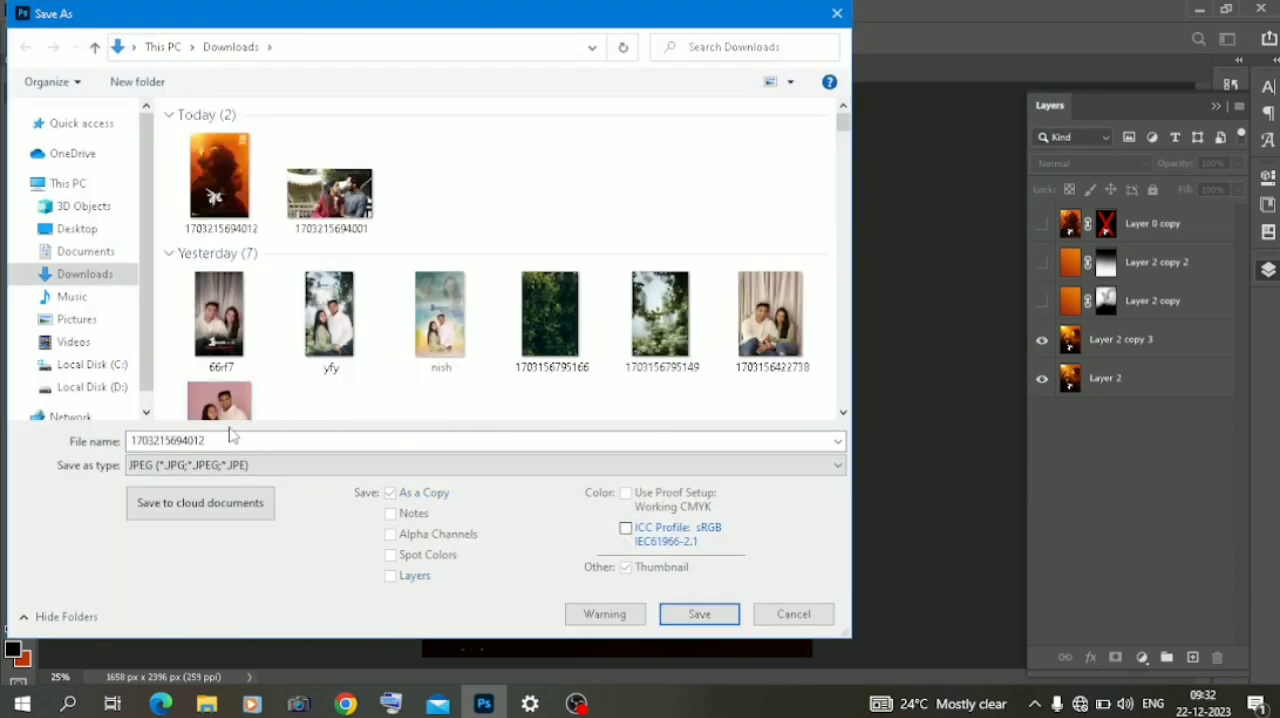
pyautogui.click(711, 617)
pyautogui.press('Return')
pyautogui.moveTo(575, 703)
pyautogui.hotkey('ctrl', '+')
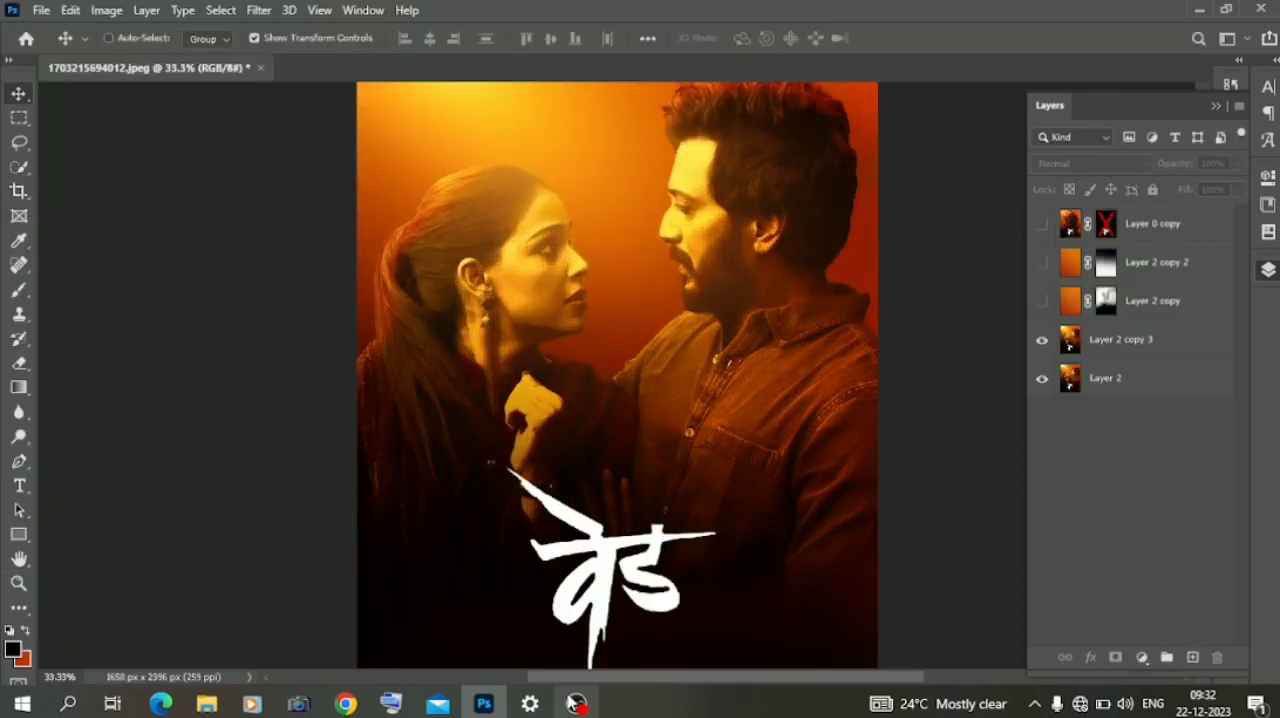
pyautogui.hotkey('ctrl', '-')
pyautogui.hotkey('ctrl', '-')
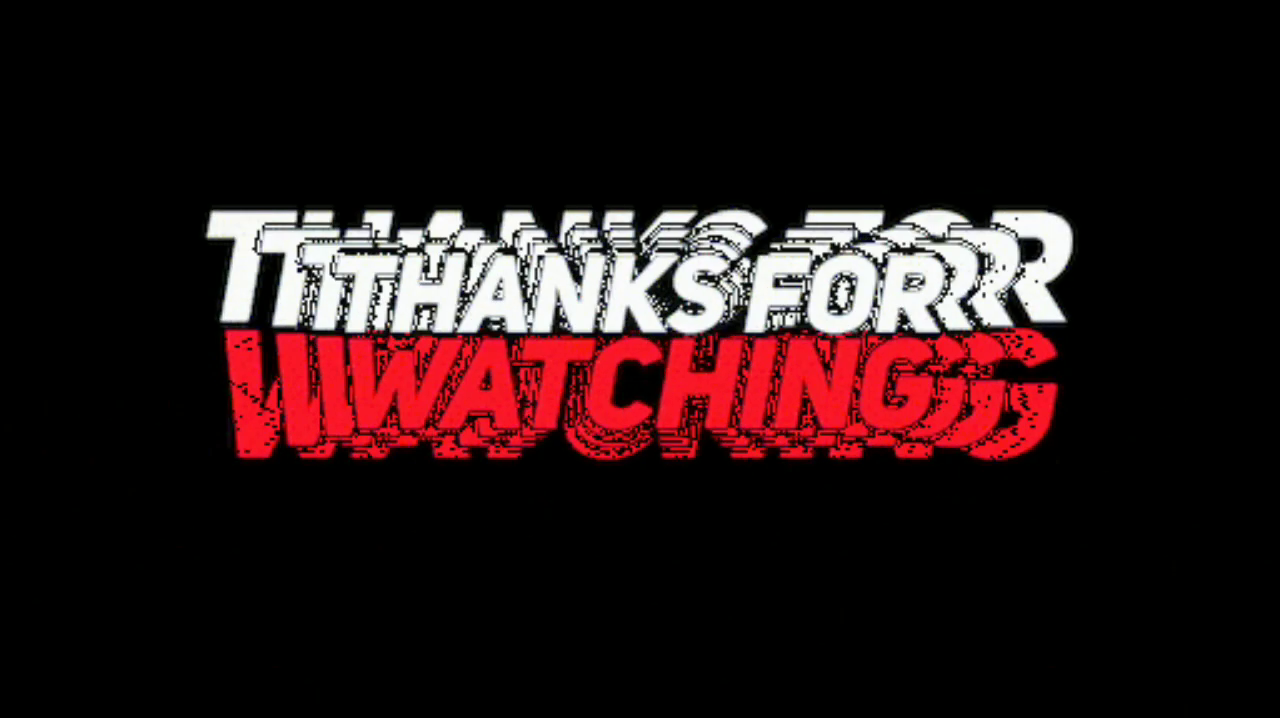